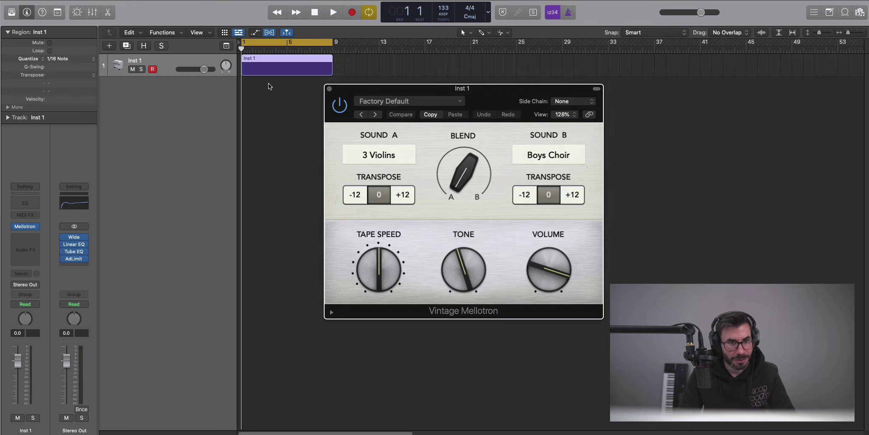
Open the Inst 1 region in the Piano Roll and add a G4 note from bar 1 lasting three beats
{"action": "left_click", "coordinate": [329, 88]}
{"action": "double_click", "coordinate": [312, 71]}
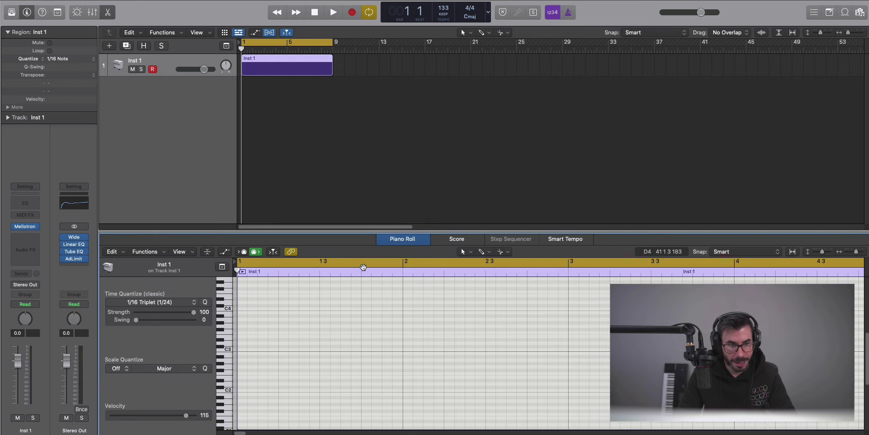
{"action": "left_click", "coordinate": [282, 334]}
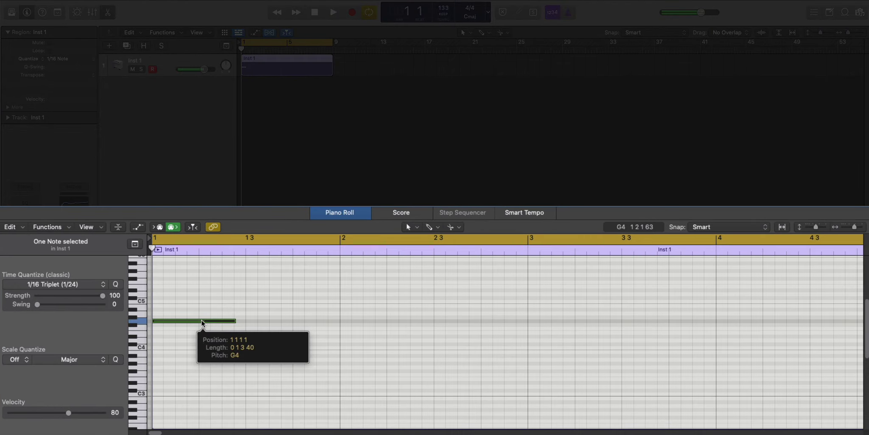
{"action": "key", "text": "space"}
{"action": "key", "text": "space"}
{"action": "left_click_drag", "start_coordinate": [229, 321], "coordinate": [290, 320]}
{"action": "key", "text": "space"}
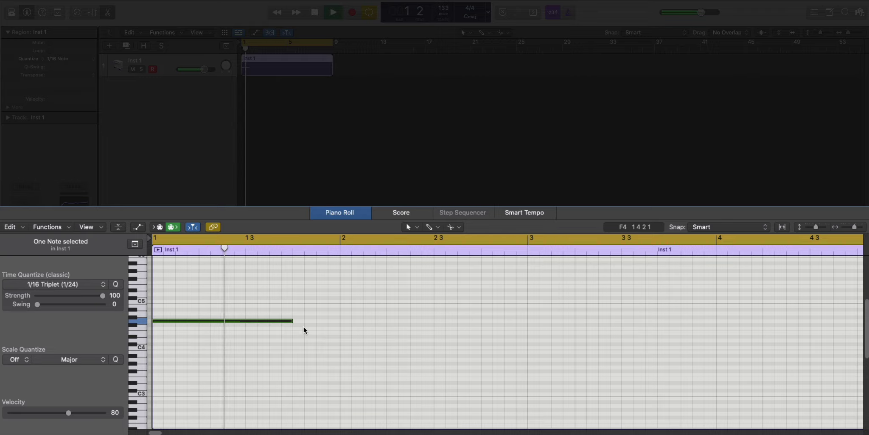
Add an eighth-length C5 note at beat 4 of bar 1, followed by an equally short G#4 note ending at bar 2
{"action": "left_click", "coordinate": [294, 302], "text": "super"}
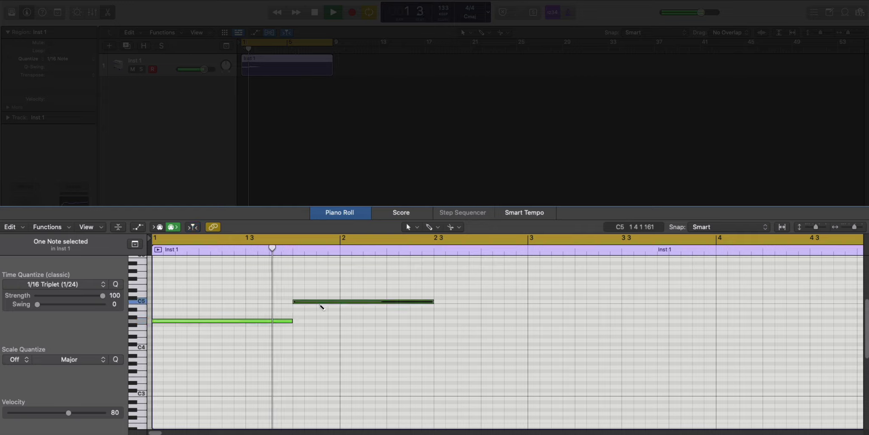
{"action": "key", "text": "space"}
{"action": "left_click_drag", "start_coordinate": [429, 301], "coordinate": [315, 302]}
{"action": "key", "text": "space"}
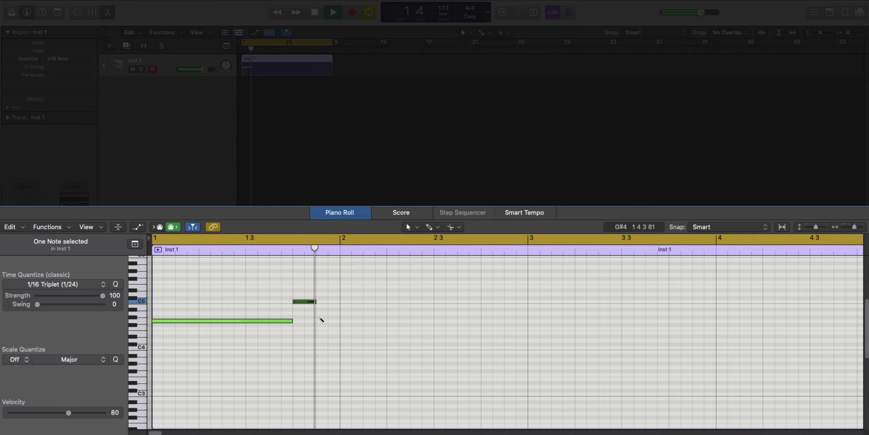
{"action": "left_click", "coordinate": [320, 317], "text": "super"}
{"action": "key", "text": "space"}
{"action": "key", "text": "space"}
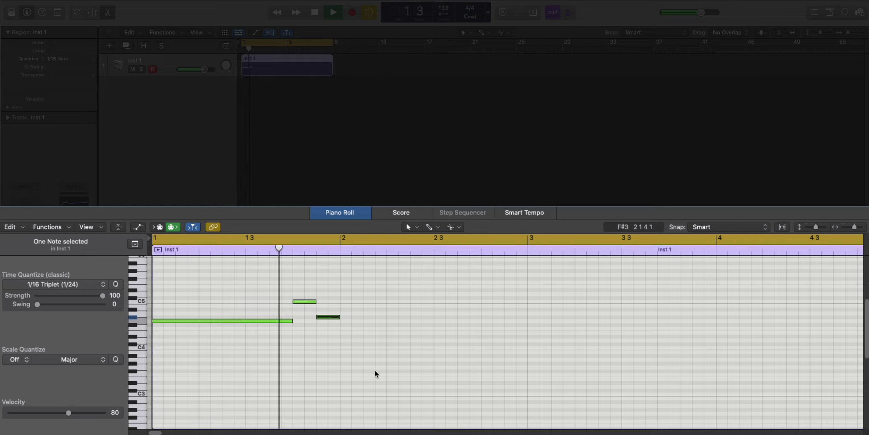
Copy the three notes of bar 1 and paste them into bar 2
{"action": "key", "text": "space"}
{"action": "left_click_drag", "start_coordinate": [379, 370], "coordinate": [211, 296]}
{"action": "key", "text": "super+c"}
{"action": "key", "text": "super+v"}
{"action": "key", "text": "space"}
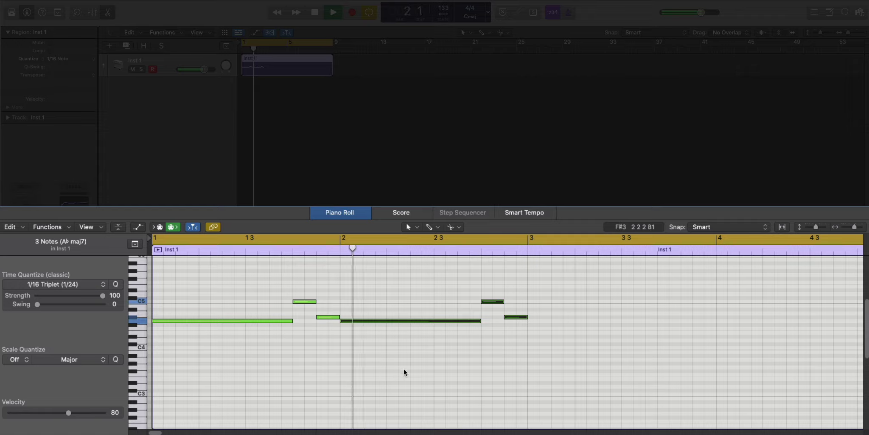
Replace the last two short notes in bar 2 with a one-beat F4 note on beat 4
{"action": "key", "text": "space"}
{"action": "left_click", "coordinate": [484, 328], "text": "super"}
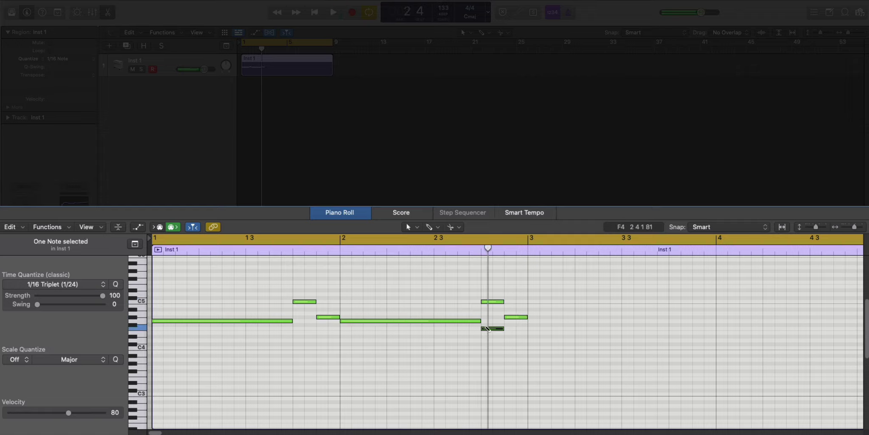
{"action": "left_click_drag", "start_coordinate": [502, 326], "coordinate": [528, 329]}
{"action": "left_click_drag", "start_coordinate": [493, 274], "coordinate": [535, 317]}
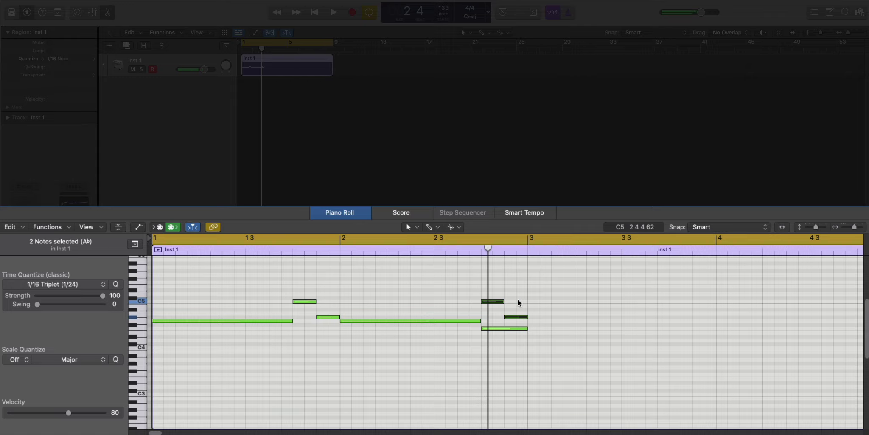
{"action": "key", "text": "Delete"}
{"action": "key", "text": "space"}
Select all five notes of the two-bar phrase and repeat them three times to fill bars 3 through 8
{"action": "left_click", "coordinate": [403, 355], "text": "ctrl+alt"}
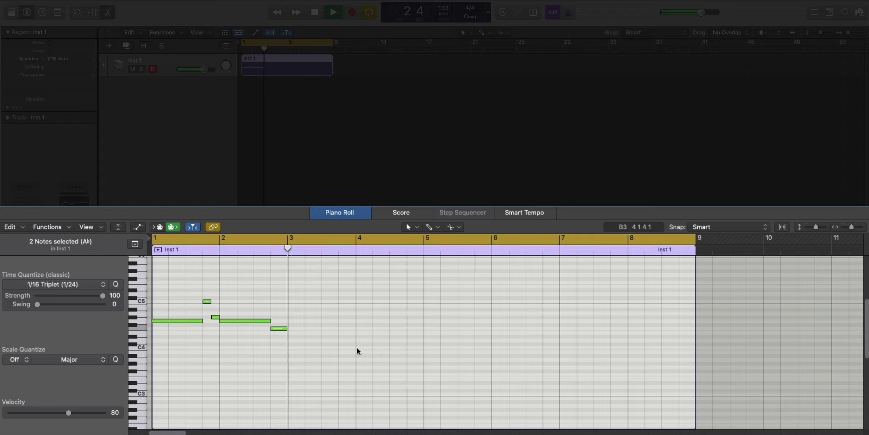
{"action": "key", "text": "space"}
{"action": "left_click_drag", "start_coordinate": [350, 349], "coordinate": [179, 293]}
{"action": "key", "text": "super+r"}
{"action": "key", "text": "super+r"}
{"action": "key", "text": "super+r"}
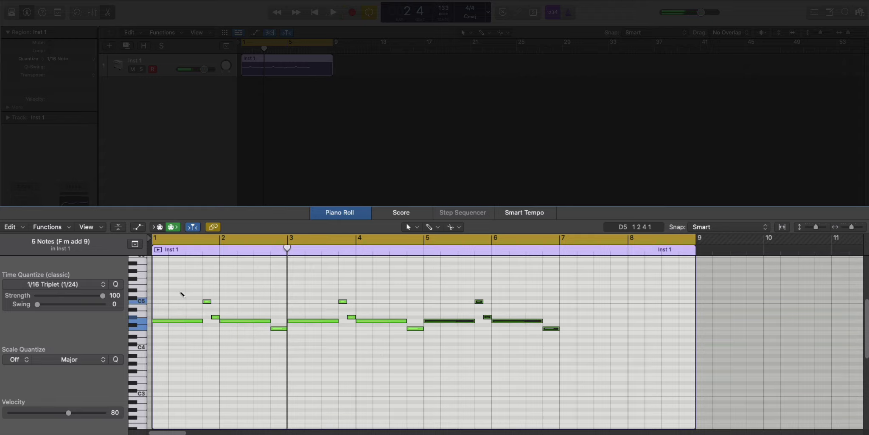
{"action": "key", "text": "space"}
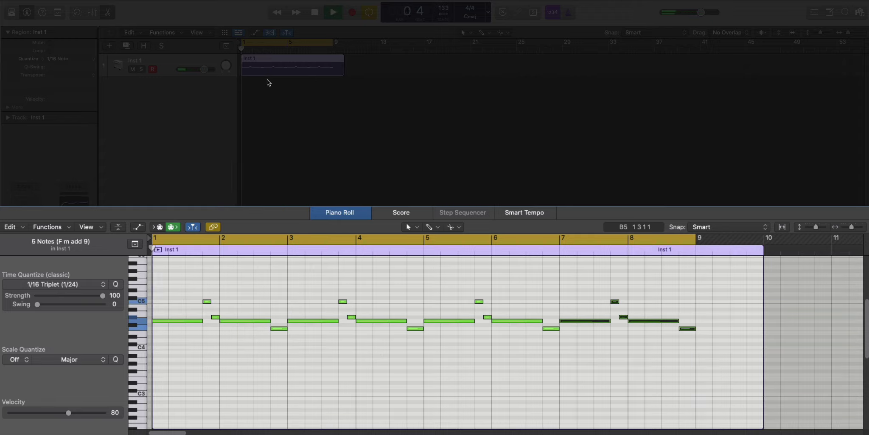
Remove the part of the Inst 1 region beyond bar 9 and keep the eight-bar region selected
{"action": "left_click", "coordinate": [333, 60]}
{"action": "key", "text": "Delete"}
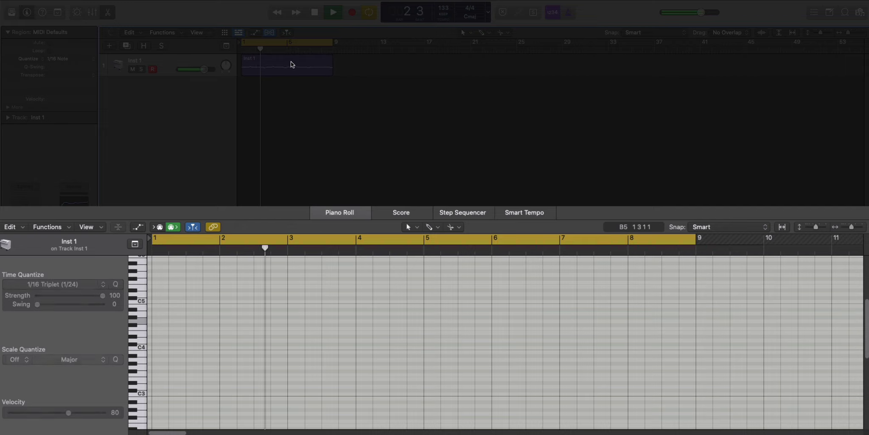
{"action": "left_click", "coordinate": [291, 65]}
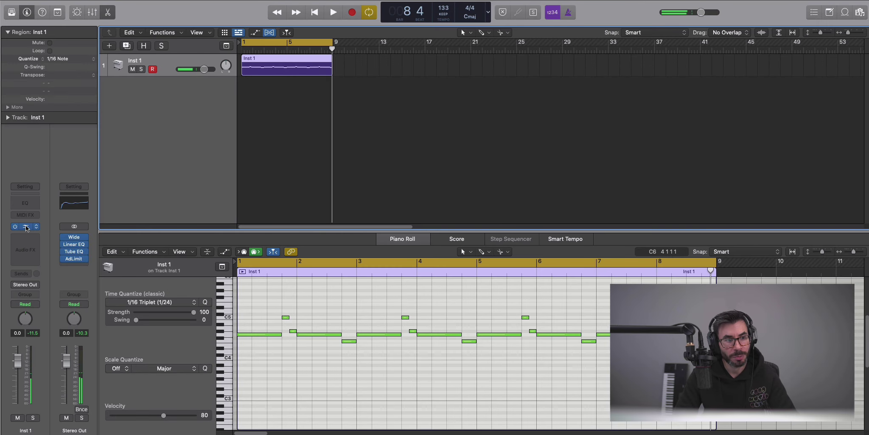
Turn the Vintage Mellotron's Tape Speed down to minimum and lower its Tone slightly while the loop plays
{"action": "left_click", "coordinate": [25, 226]}
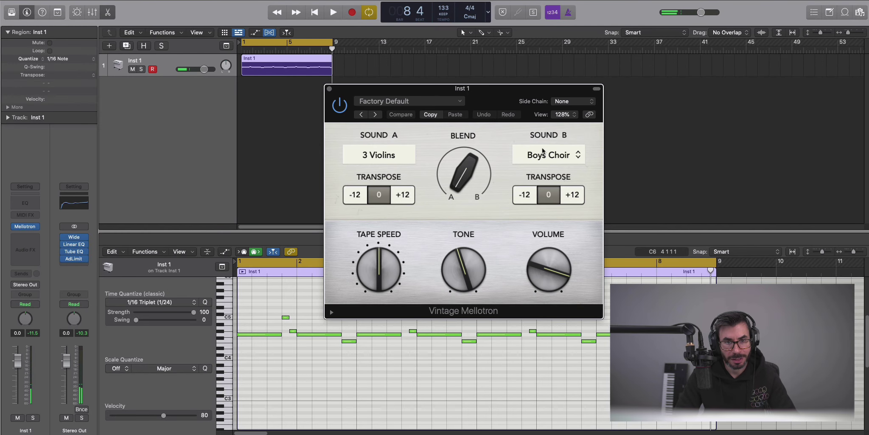
{"action": "left_click_drag", "start_coordinate": [491, 108], "coordinate": [490, 98]}
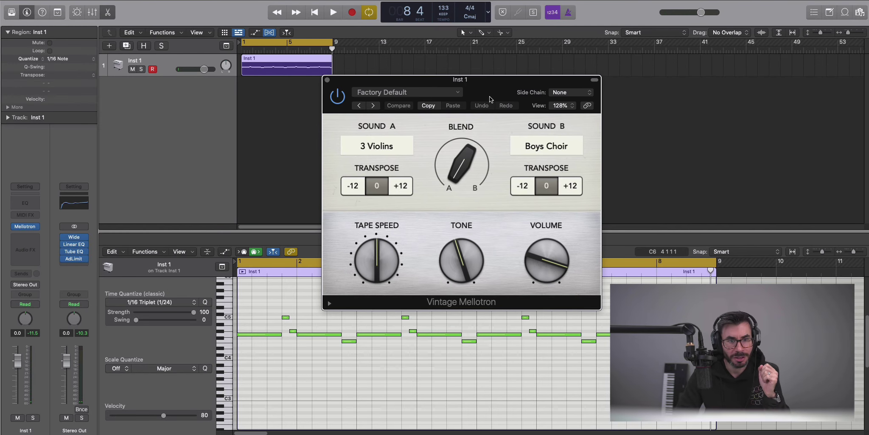
{"action": "key", "text": "space"}
{"action": "mouse_move", "coordinate": [376, 253]}
{"action": "left_click_drag", "start_coordinate": [376, 250], "coordinate": [376, 350]}
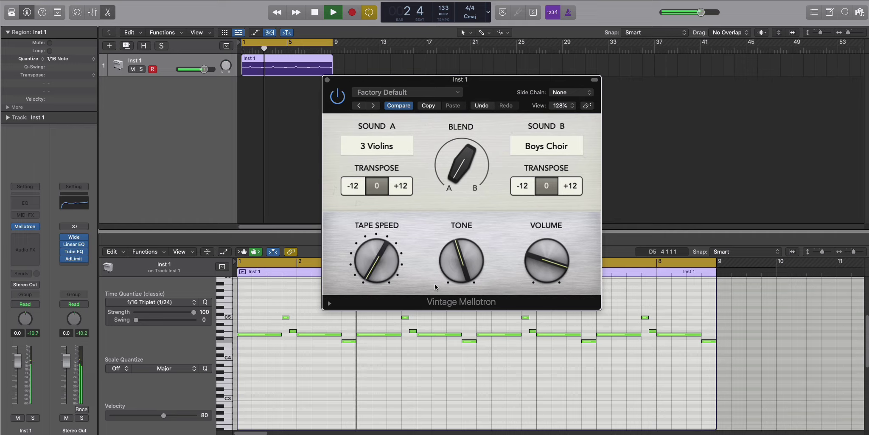
{"action": "mouse_move", "coordinate": [441, 278]}
{"action": "left_click_drag", "start_coordinate": [440, 278], "coordinate": [444, 274]}
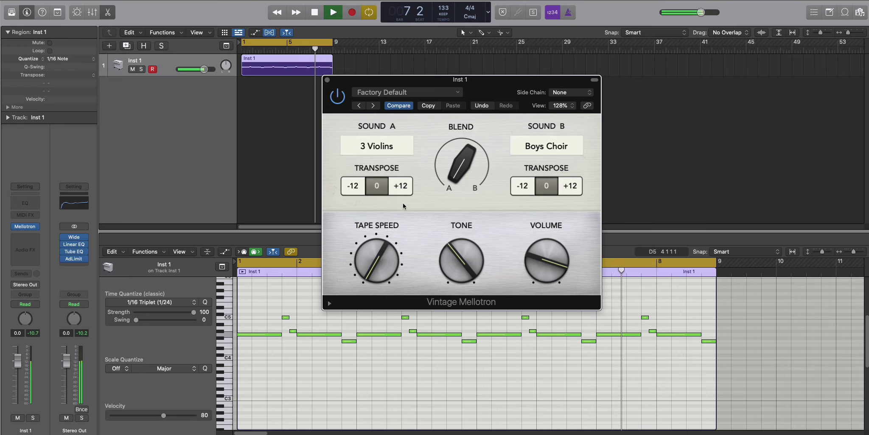
{"action": "left_click", "coordinate": [673, 157]}
{"action": "key", "text": "space"}
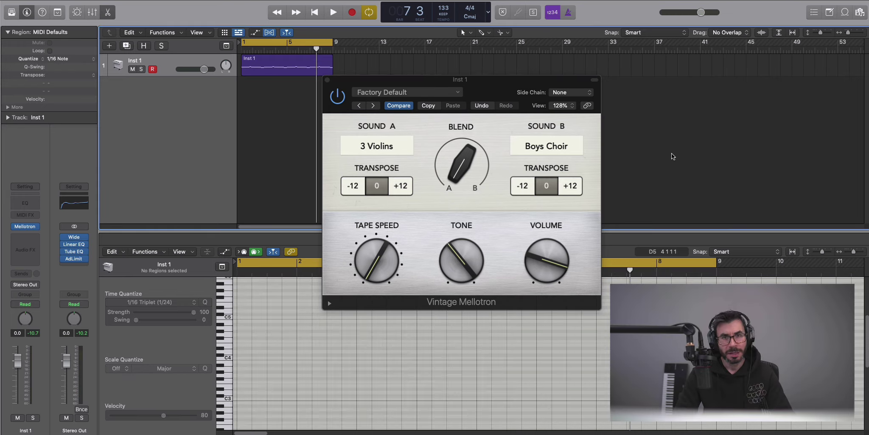
{"action": "left_click", "coordinate": [327, 79]}
Insert a Mono->Stereo Chorus effect on the Inst 1 track and play the loop through it
{"action": "left_click", "coordinate": [27, 237]}
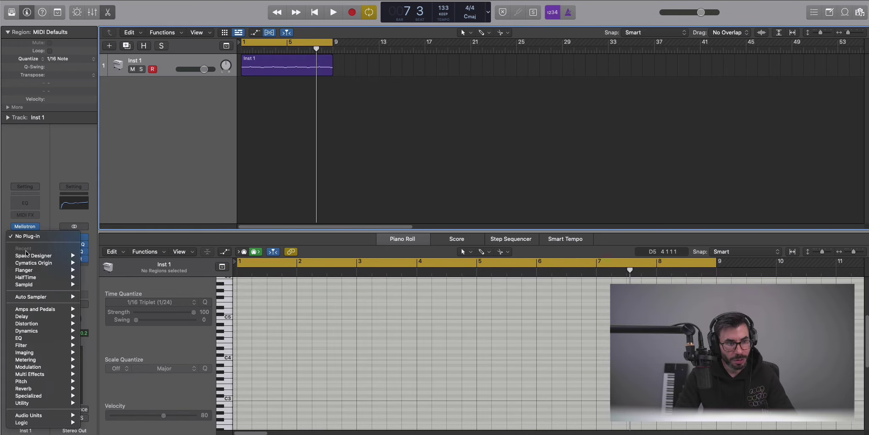
{"action": "mouse_move", "coordinate": [49, 368]}
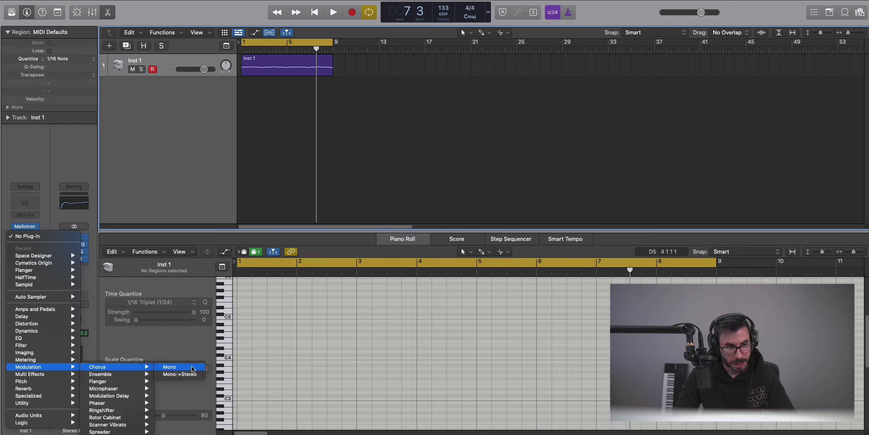
{"action": "left_click", "coordinate": [195, 373]}
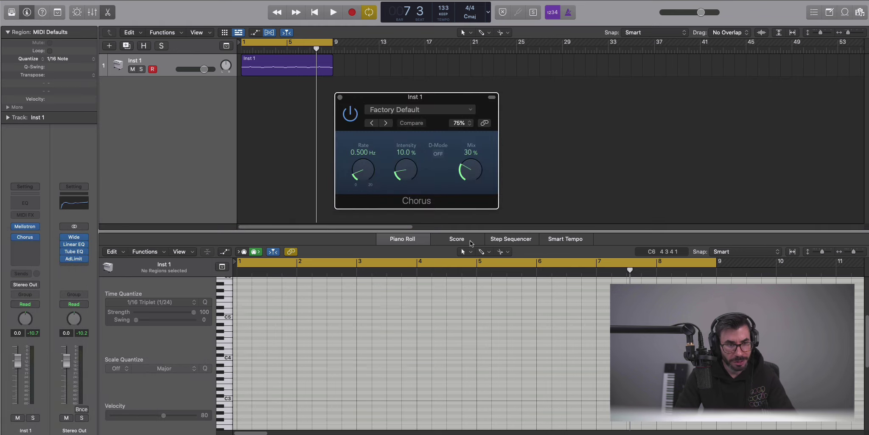
{"action": "key", "text": "space"}
{"action": "left_click_drag", "start_coordinate": [469, 106], "coordinate": [512, 119]}
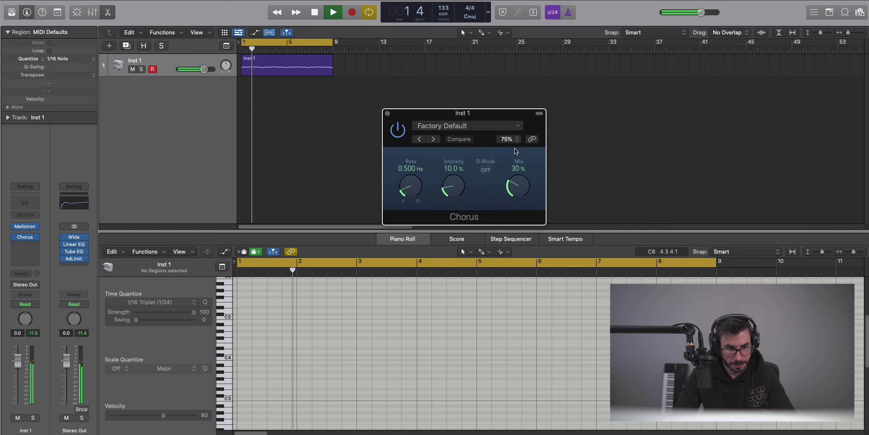
Audition the Chorus presets during playback and settle on Vocal Backups
{"action": "left_click", "coordinate": [434, 139]}
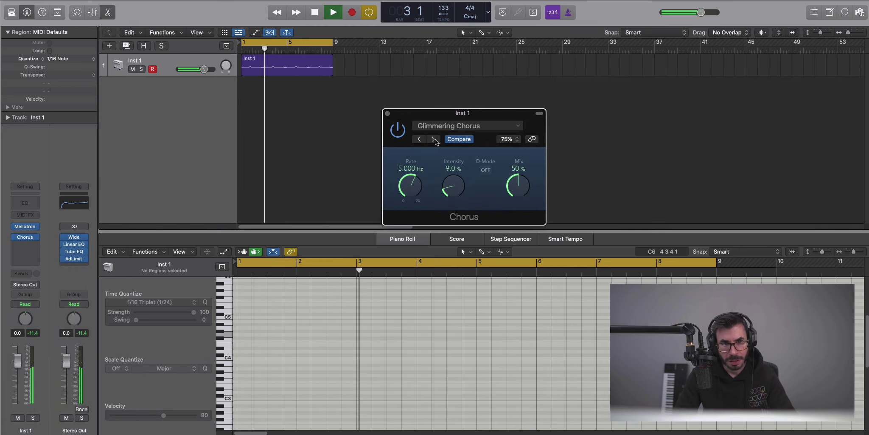
{"action": "left_click", "coordinate": [434, 140]}
{"action": "left_click", "coordinate": [435, 140]}
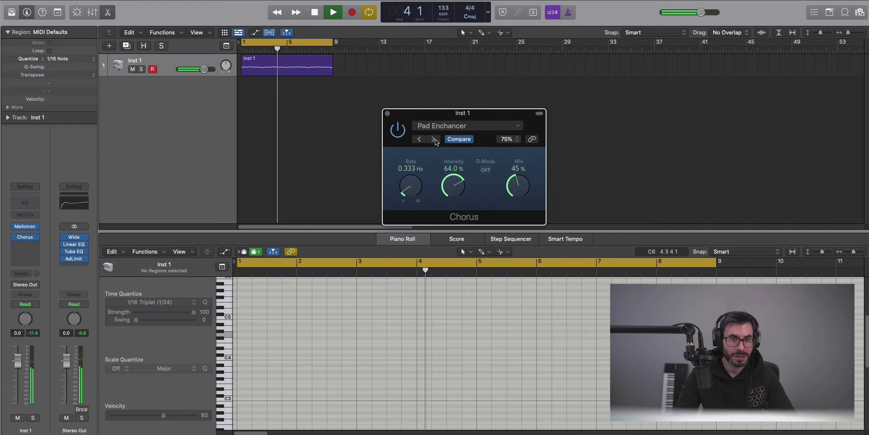
{"action": "left_click", "coordinate": [435, 139]}
{"action": "left_click", "coordinate": [435, 140]}
{"action": "left_click", "coordinate": [434, 139]}
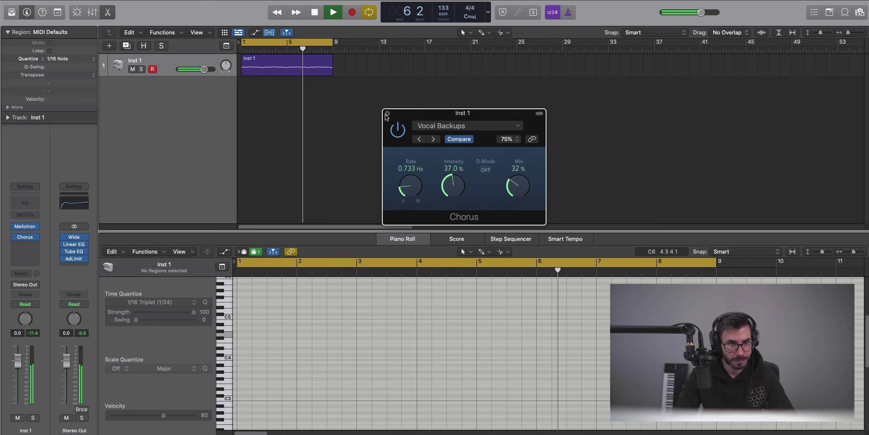
{"action": "key", "text": "super+w"}
{"action": "key", "text": "space"}
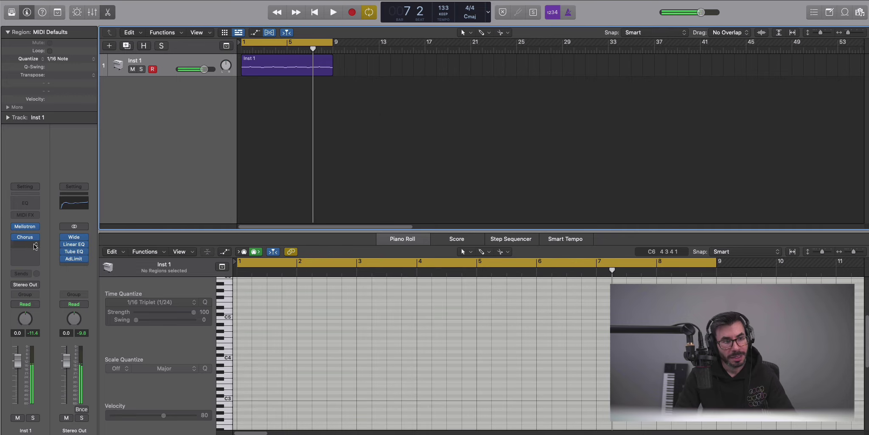
Insert Space Designer after the Chorus, with the dry level at -7.4 dB and the wet level at -17.5 dB
{"action": "left_click", "coordinate": [34, 237]}
{"action": "left_click", "coordinate": [97, 269]}
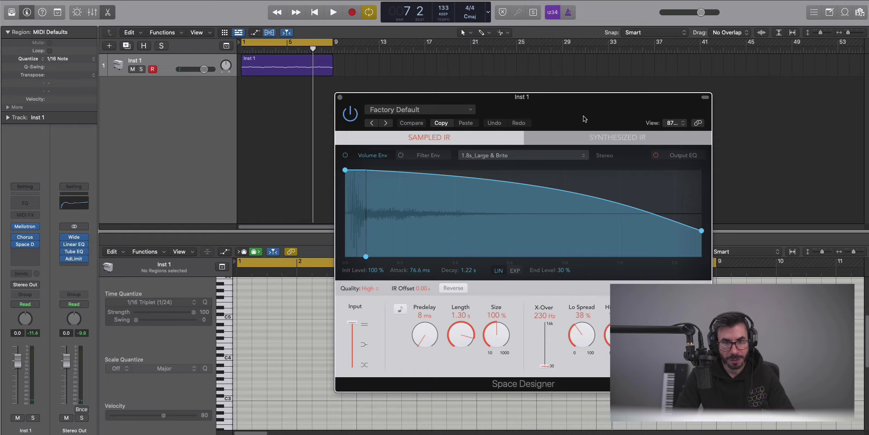
{"action": "left_click_drag", "start_coordinate": [584, 119], "coordinate": [507, 85]}
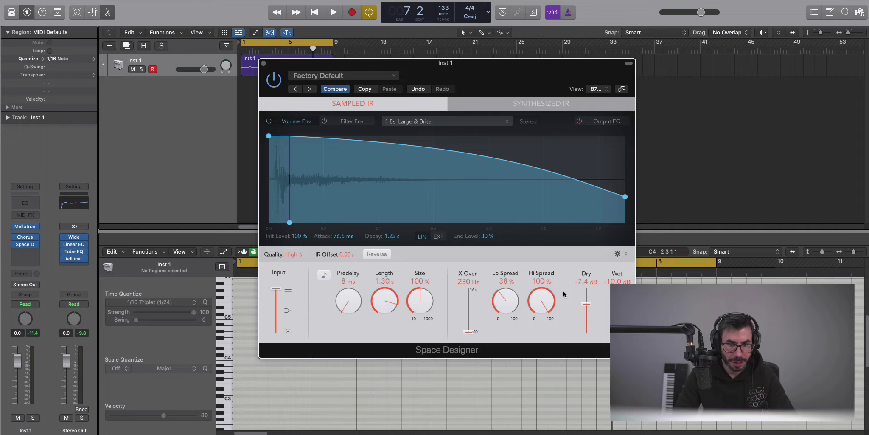
{"action": "key", "text": "space"}
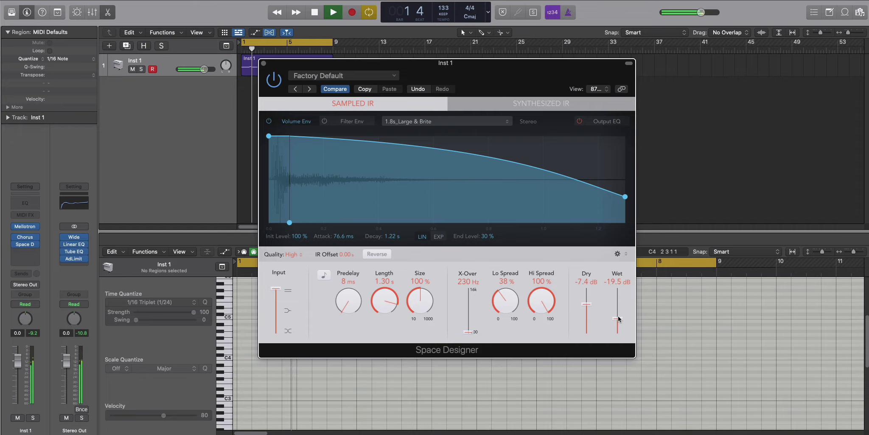
{"action": "left_click_drag", "start_coordinate": [618, 321], "coordinate": [619, 321]}
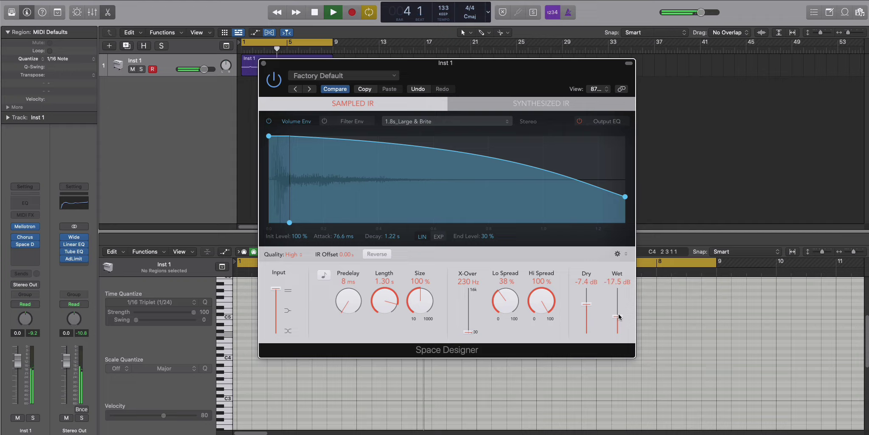
{"action": "left_click", "coordinate": [264, 64]}
{"action": "key", "text": "space"}
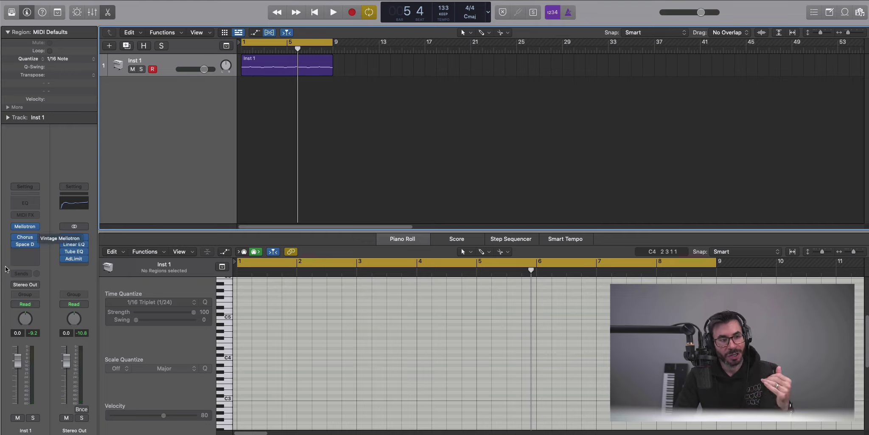
Insert the HalfTime plug-in after Space Designer and set its loop length to 1/8
{"action": "left_click", "coordinate": [23, 254]}
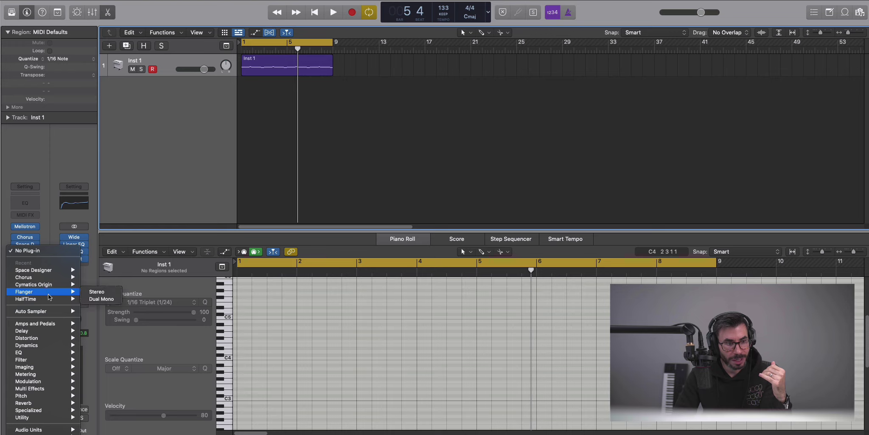
{"action": "mouse_move", "coordinate": [49, 299]}
{"action": "left_click", "coordinate": [96, 299]}
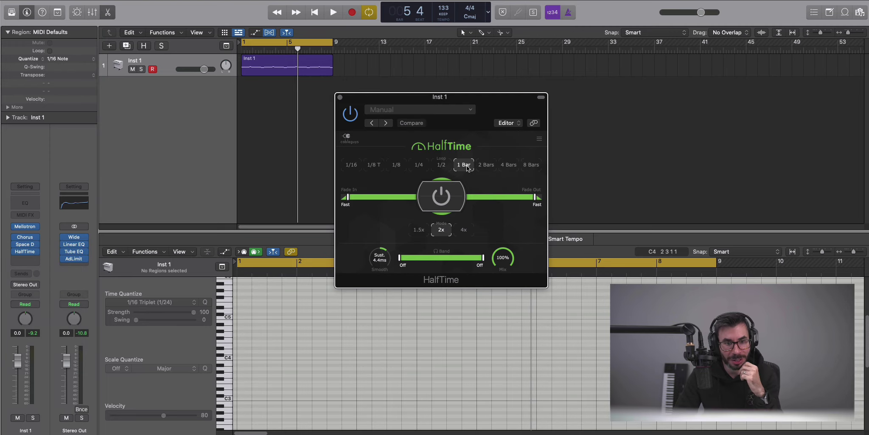
{"action": "left_click", "coordinate": [391, 168]}
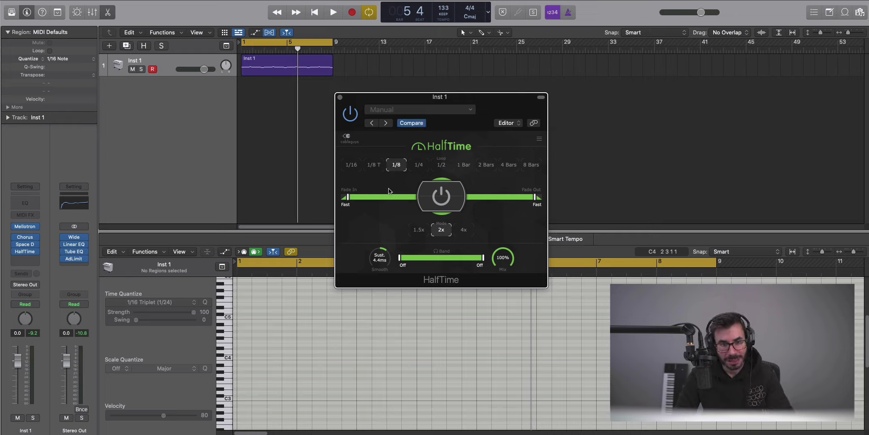
Audition the Inst 1 loop through the HalfTime effect and close the plug-in
{"action": "key", "text": "space"}
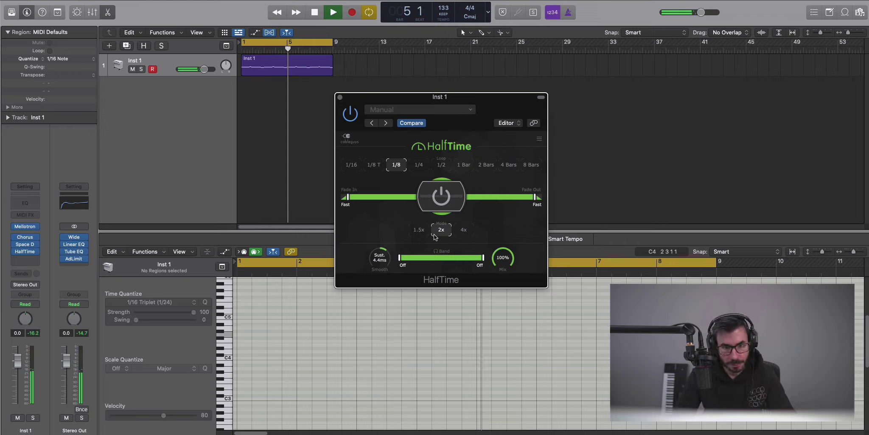
{"action": "left_click", "coordinate": [340, 97]}
{"action": "key", "text": "space"}
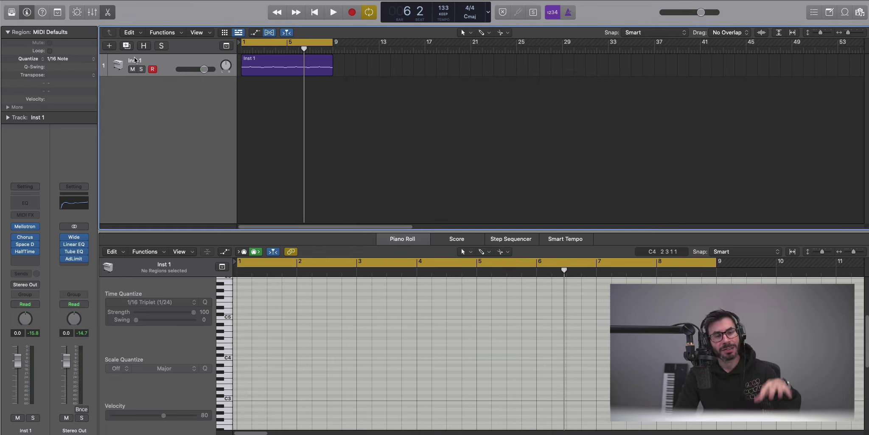
Create a second software instrument track, load Vintage Mellotron on it and close the plug-in window
{"action": "left_click", "coordinate": [109, 45]}
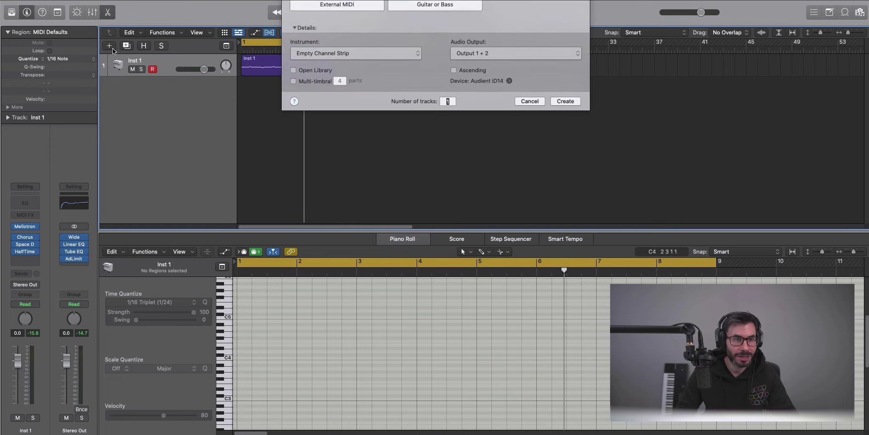
{"action": "key", "text": "Return"}
{"action": "key", "text": "e"}
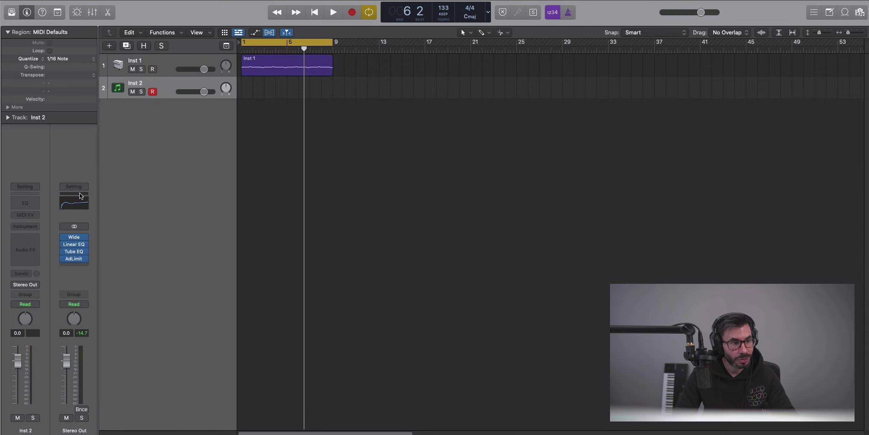
{"action": "left_click", "coordinate": [19, 226]}
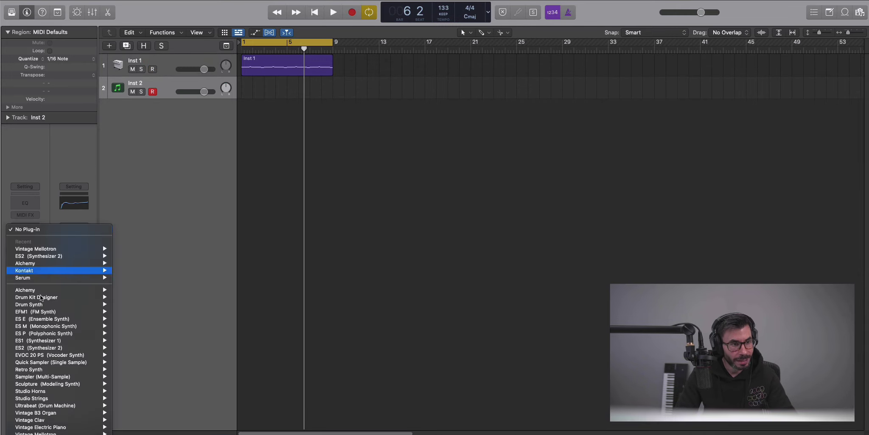
{"action": "left_click", "coordinate": [54, 249]}
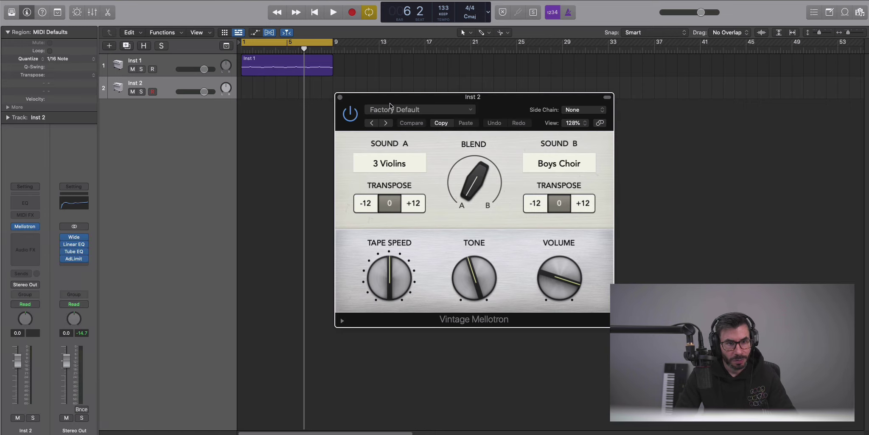
{"action": "left_click", "coordinate": [340, 98]}
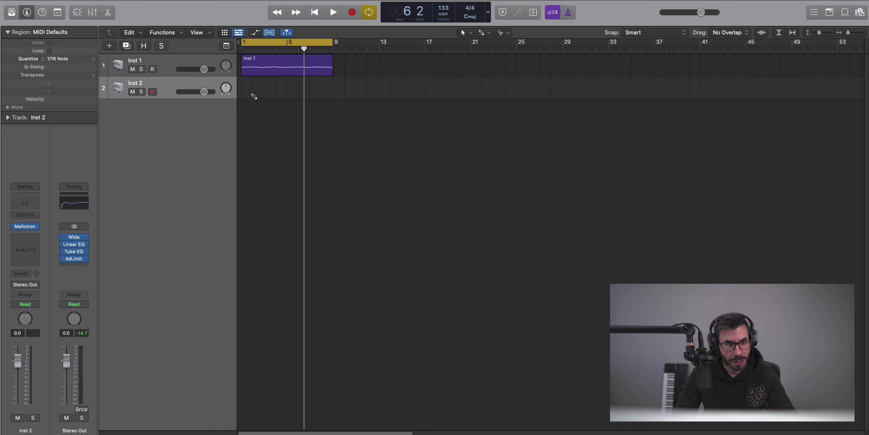
Create an empty eight-bar region on the Inst 2 track and open it for note editing
{"action": "left_click", "coordinate": [246, 97]}
{"action": "mouse_move", "coordinate": [252, 95]}
{"action": "left_mouse_down"}
{"action": "mouse_move", "coordinate": [339, 98]}
{"action": "mouse_move", "coordinate": [332, 101]}
{"action": "left_mouse_up"}
{"action": "key", "text": "e"}
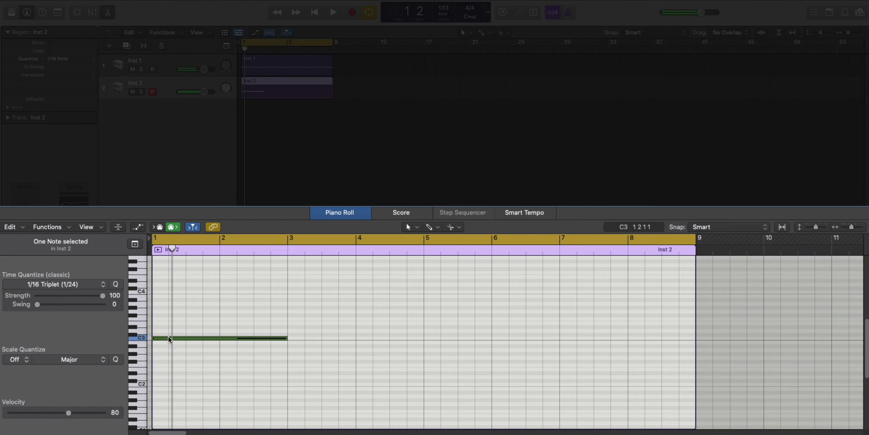
Build a two-bar C minor chord from bar 1 with the notes C3, D#3, G3, C4 and D#4, auditioning it
{"action": "left_click_drag", "start_coordinate": [168, 339], "coordinate": [171, 326]}
{"action": "key", "text": "space"}
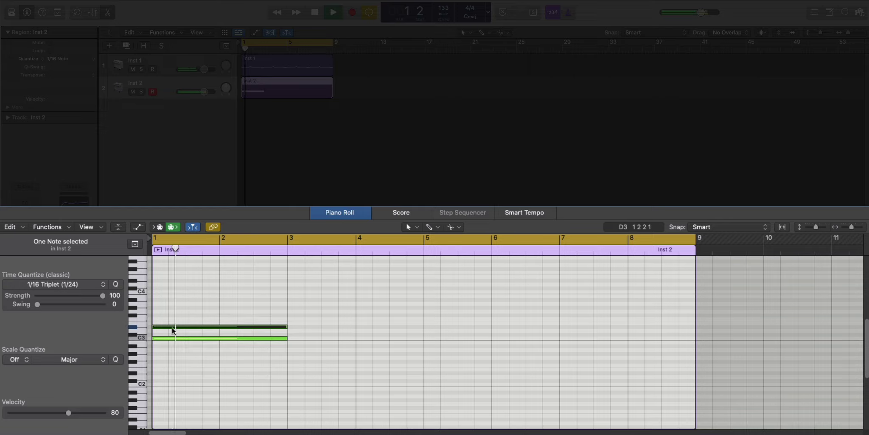
{"action": "key", "text": "space"}
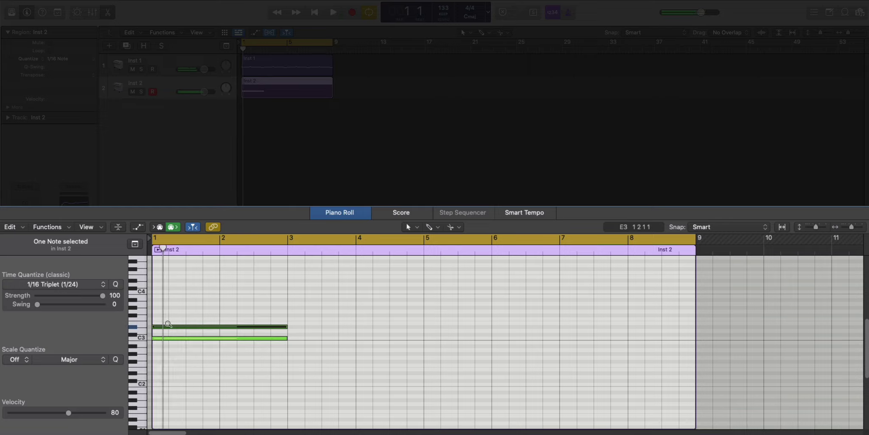
{"action": "left_click_drag", "start_coordinate": [173, 326], "coordinate": [172, 279]}
{"action": "key", "text": "space"}
{"action": "key", "text": "space"}
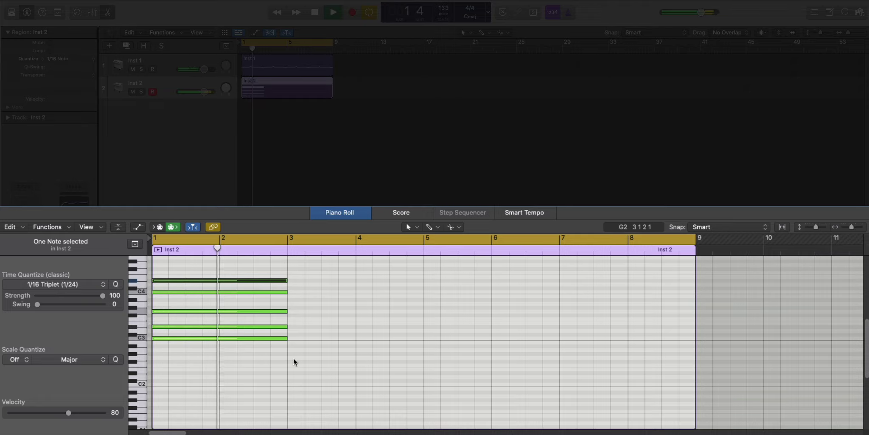
{"action": "key", "text": "space"}
Repeat the C minor chord in bars 3 and 4 and raise its G3 to G#3, playing back the change
{"action": "left_click_drag", "start_coordinate": [302, 354], "coordinate": [240, 265]}
{"action": "key", "text": "super+r"}
{"action": "key", "text": "space"}
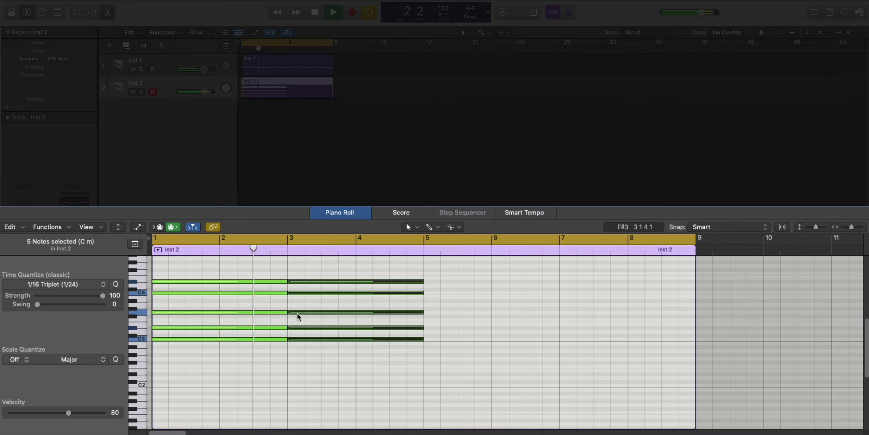
{"action": "key", "text": "space"}
{"action": "left_click_drag", "start_coordinate": [298, 314], "coordinate": [297, 306]}
{"action": "key", "text": "space"}
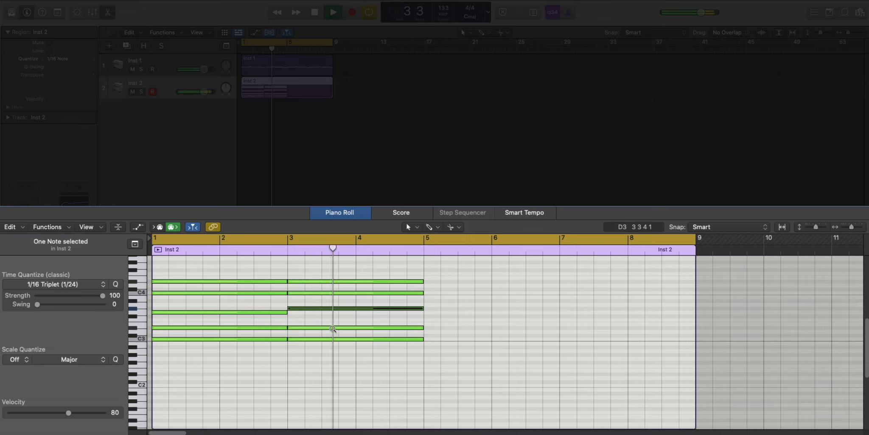
{"action": "key", "text": "super+Left"}
{"action": "key", "text": "space"}
Repeat the five-note chord from bars 3 and 4 in bars 5 and 6
{"action": "left_click_drag", "start_coordinate": [323, 348], "coordinate": [253, 274]}
{"action": "key", "text": "super+r"}
{"action": "key", "text": "super+Right"}
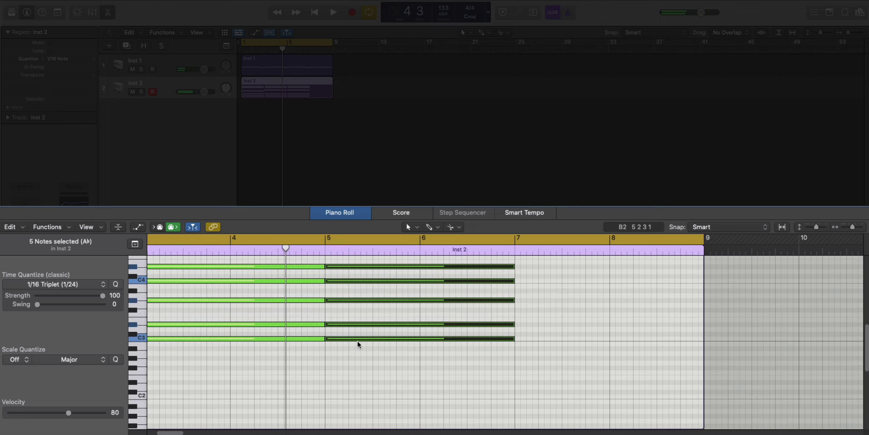
{"action": "key", "text": "super+Right"}
{"action": "key", "text": "space"}
{"action": "key", "text": "space"}
{"action": "key", "text": "super+Left"}
{"action": "key", "text": "super+Left"}
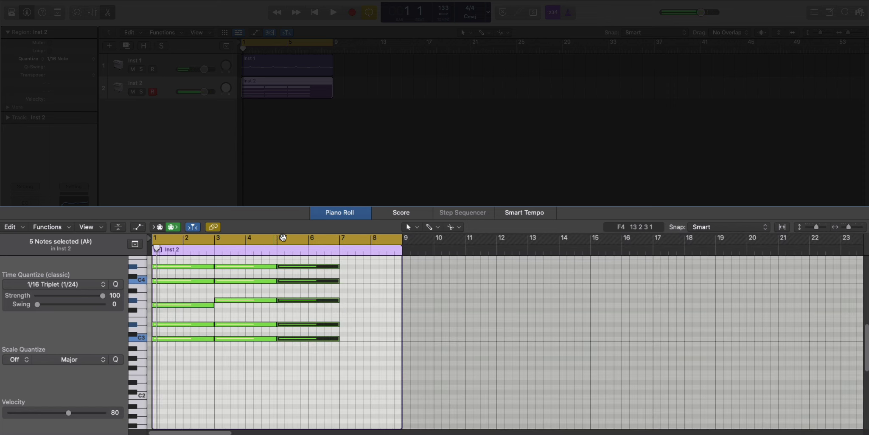
Cycle bars 5 through 8, transpose the bar 5 chord up two semitones and audition it
{"action": "left_click_drag", "start_coordinate": [283, 237], "coordinate": [403, 238]}
{"action": "key", "text": "space"}
{"action": "key", "text": "super+Right"}
{"action": "key", "text": "super+Right"}
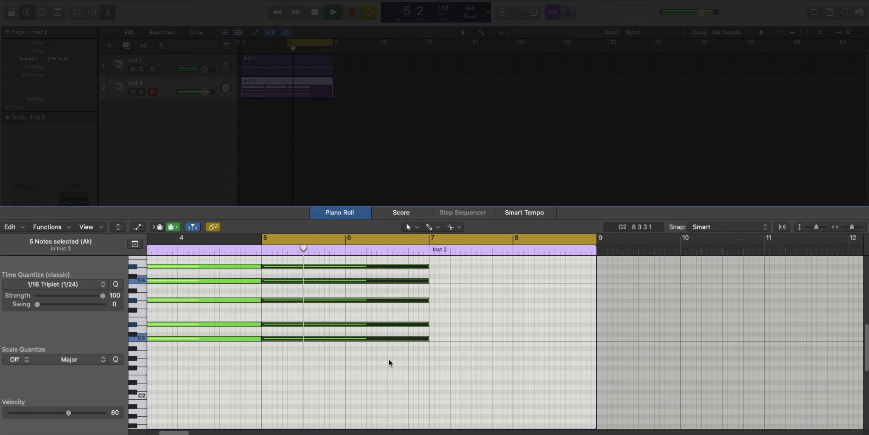
{"action": "key", "text": "space"}
{"action": "left_click_drag", "start_coordinate": [366, 382], "coordinate": [340, 261]}
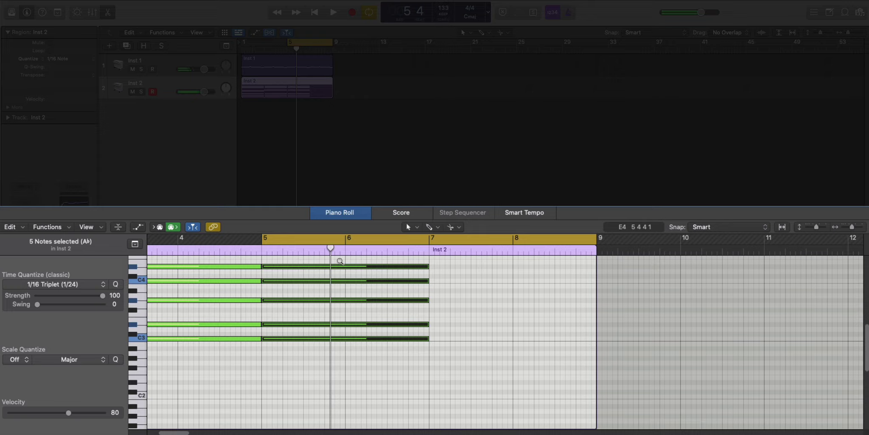
{"action": "key", "text": "alt+Up"}
{"action": "key", "text": "alt+Up"}
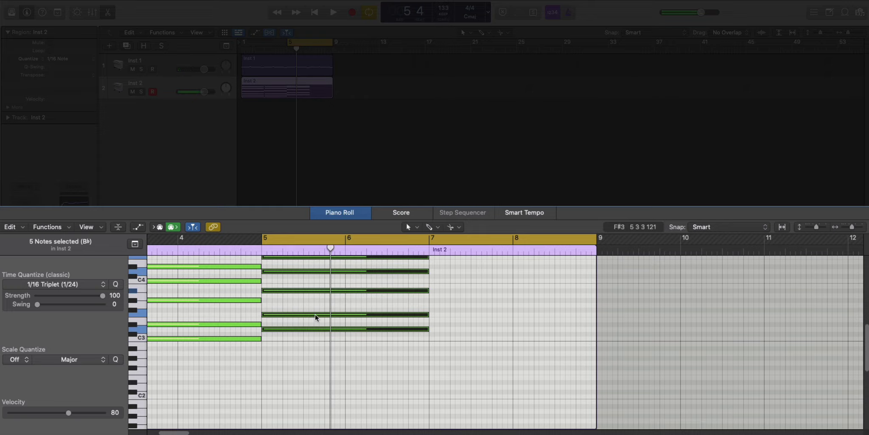
{"action": "key", "text": "space"}
{"action": "scroll", "coordinate": [335, 361], "scroll_direction": "up", "scroll_amount": 3}
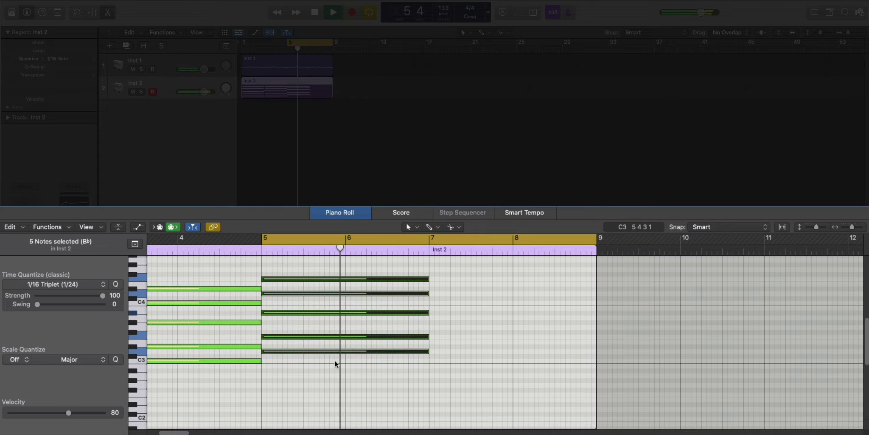
{"action": "left_click", "coordinate": [293, 315]}
{"action": "key", "text": "space"}
{"action": "key", "text": "space"}
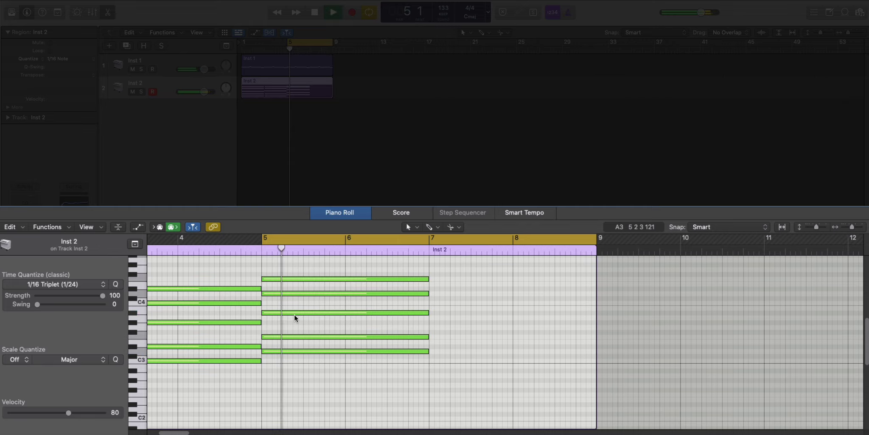
Repeat the bar 5 chord in bars 7 and 8 and trim the Inst 2 region back to eight bars
{"action": "scroll", "coordinate": [319, 335], "scroll_direction": "down", "scroll_amount": 1}
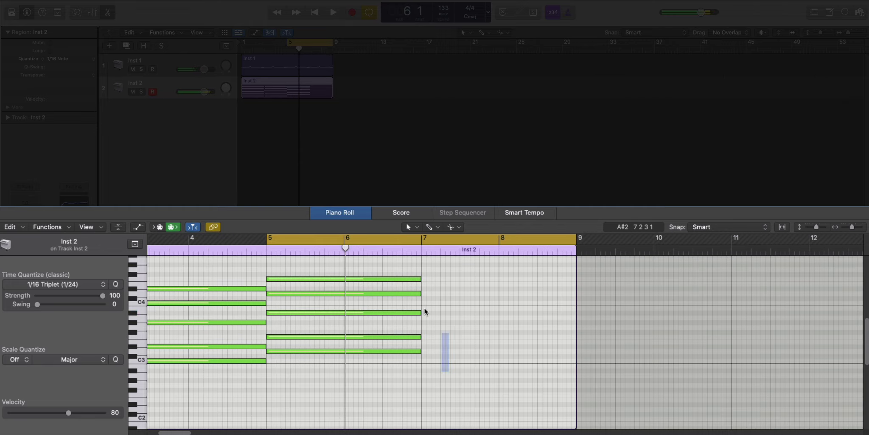
{"action": "left_click_drag", "start_coordinate": [425, 312], "coordinate": [377, 272]}
{"action": "key", "text": "super+r"}
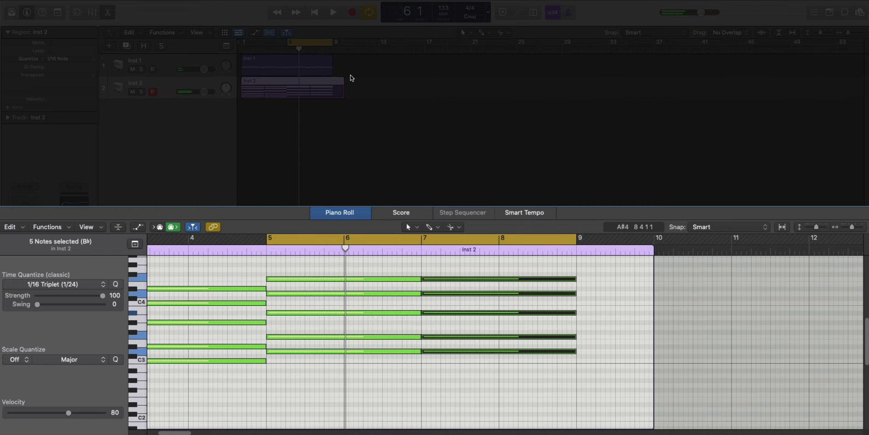
{"action": "left_click", "coordinate": [336, 89]}
{"action": "key", "text": "Delete"}
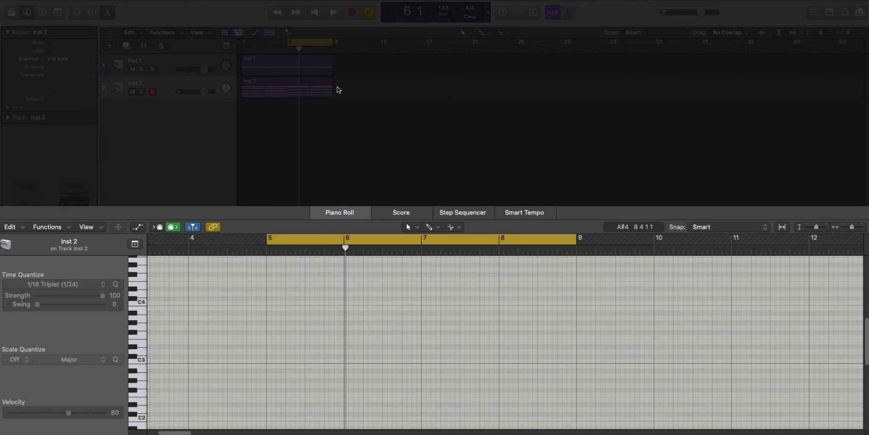
{"action": "left_click", "coordinate": [321, 87]}
{"action": "key", "text": "space"}
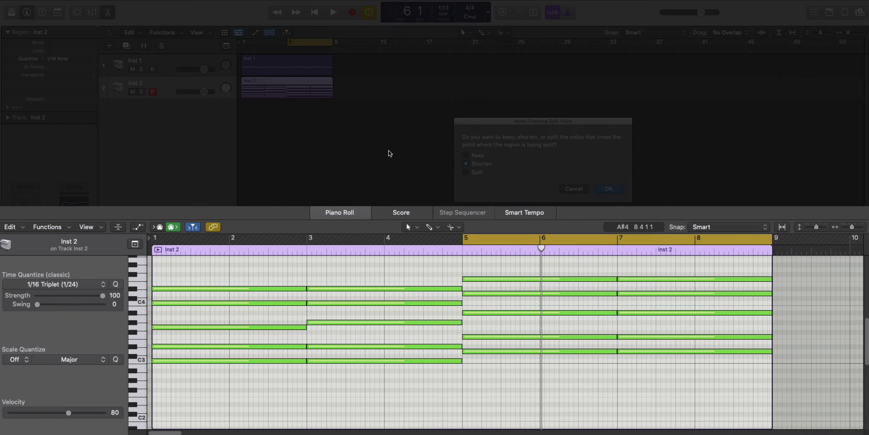
{"action": "left_click", "coordinate": [572, 188]}
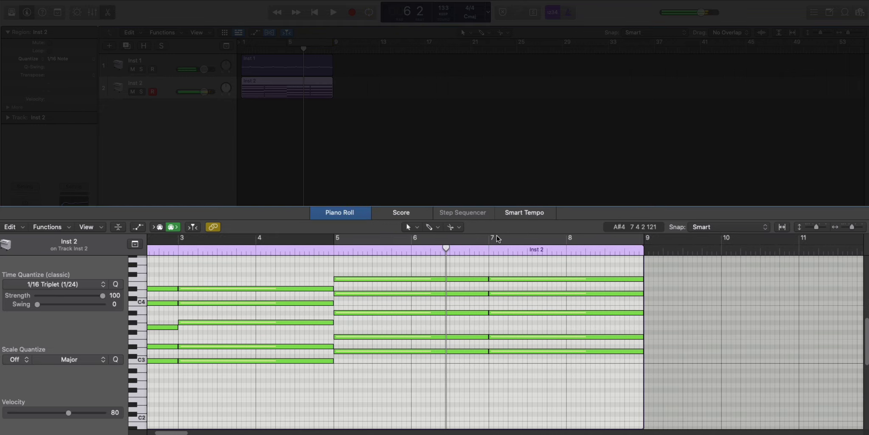
Cycle bars 7 and 8 and change the last chord to D3, G3, B3, D4 and G4 while auditioning it
{"action": "left_click_drag", "start_coordinate": [491, 238], "coordinate": [638, 250]}
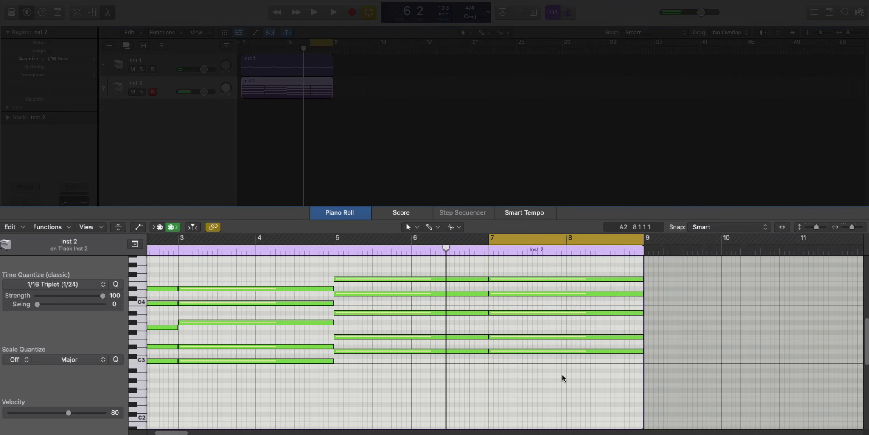
{"action": "left_click", "coordinate": [524, 350]}
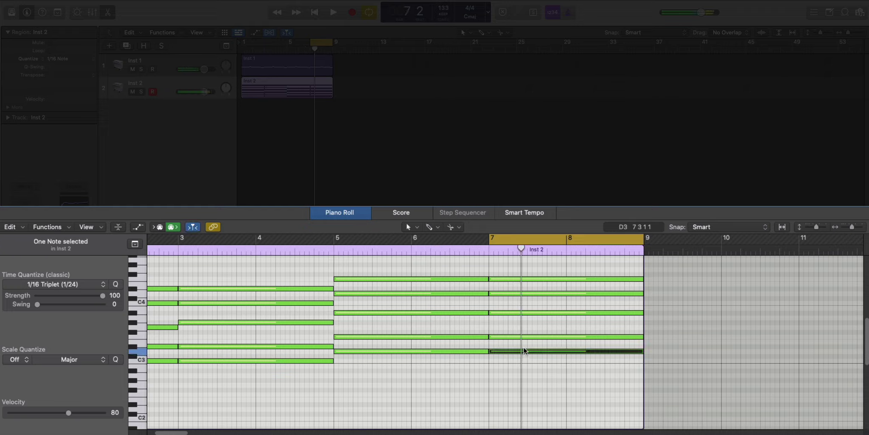
{"action": "left_click_drag", "start_coordinate": [516, 338], "coordinate": [508, 272]}
{"action": "key", "text": "space"}
{"action": "key", "text": "space"}
{"action": "key", "text": "space"}
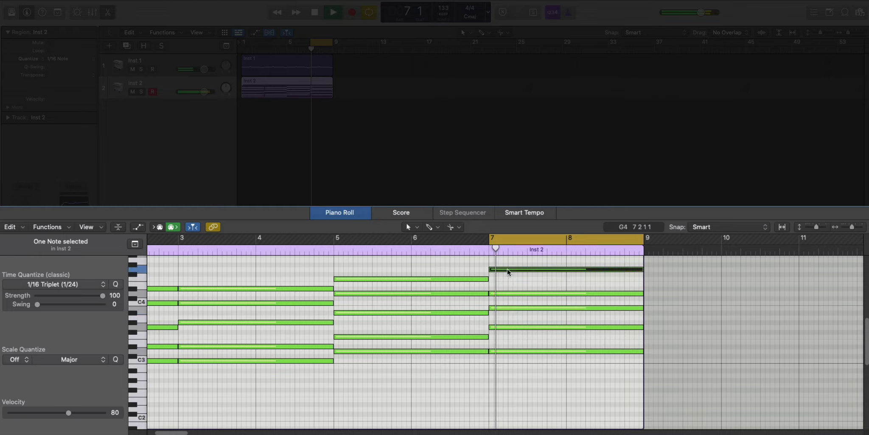
{"action": "key", "text": "space"}
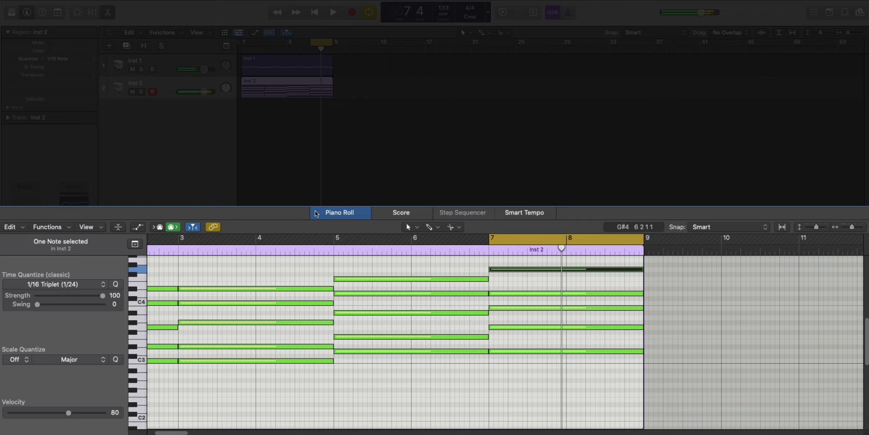
Cycle all eight bars, play both tracks and lower the Inst 2 volume to -13.2 dB
{"action": "left_click_drag", "start_coordinate": [242, 45], "coordinate": [337, 49]}
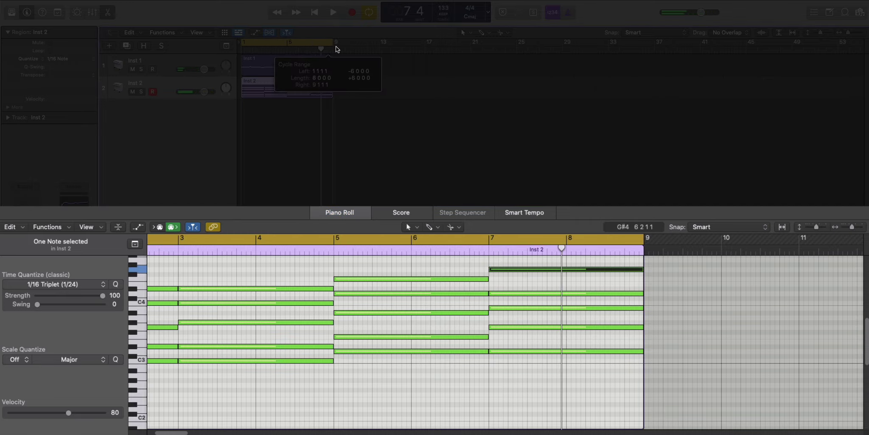
{"action": "key", "text": "space"}
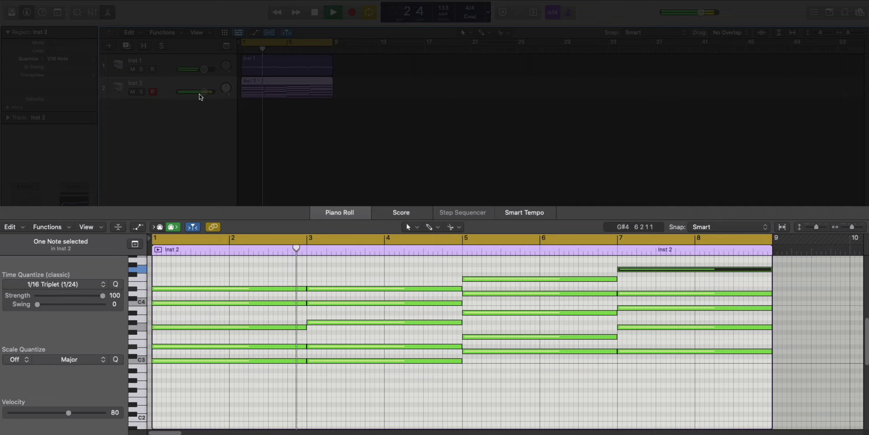
{"action": "left_click_drag", "start_coordinate": [203, 91], "coordinate": [189, 93]}
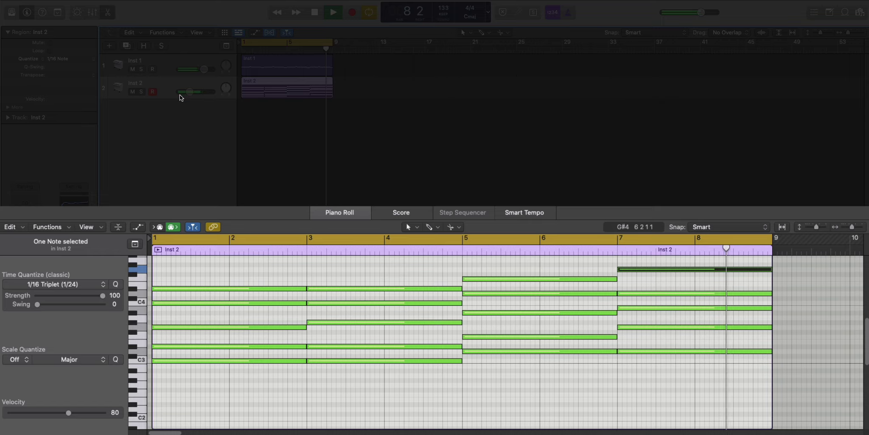
{"action": "key", "text": "space"}
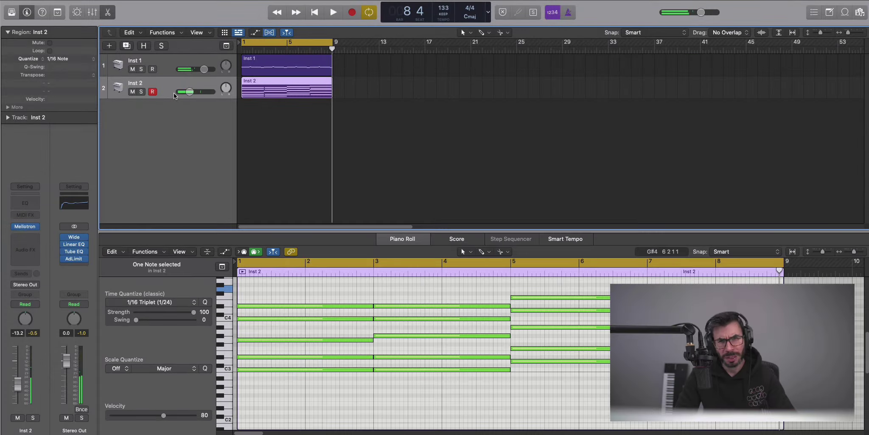
In the Inst 2 Mellotron, set Sound B to Male Choir and turn the Blend fully to B at 127
{"action": "left_click", "coordinate": [26, 228]}
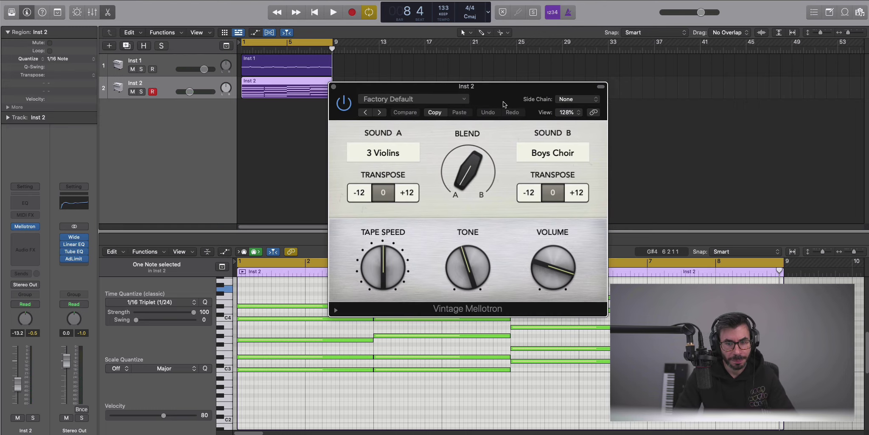
{"action": "left_click", "coordinate": [570, 163]}
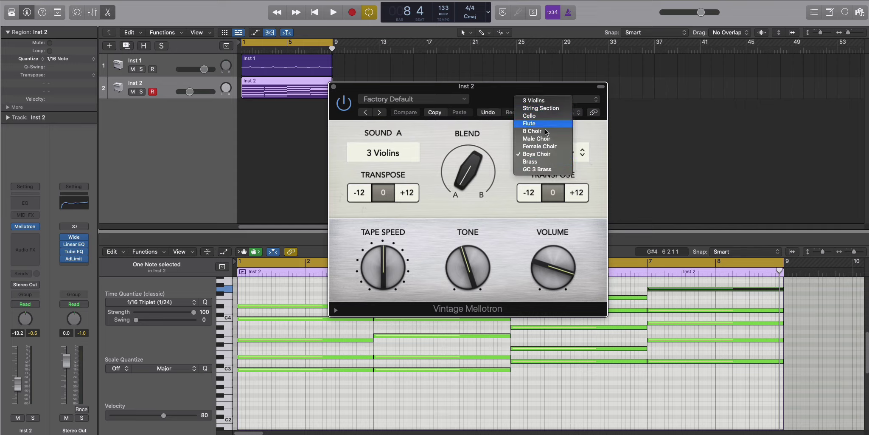
{"action": "left_click", "coordinate": [546, 143]}
{"action": "mouse_move", "coordinate": [476, 180]}
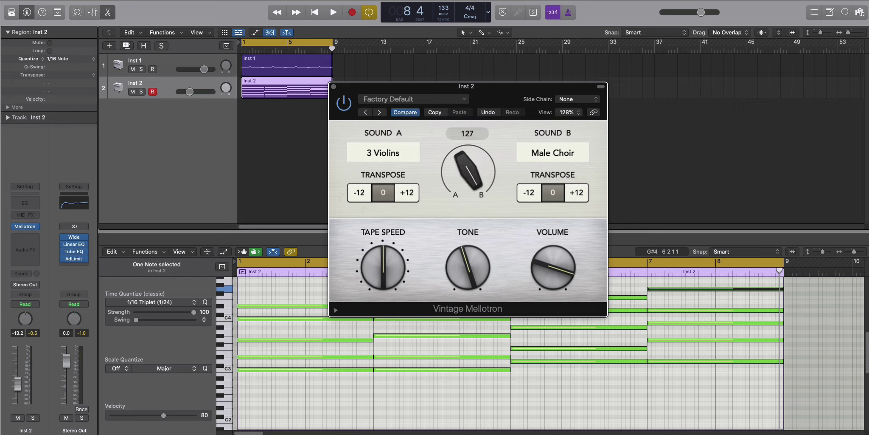
{"action": "left_click", "coordinate": [380, 154]}
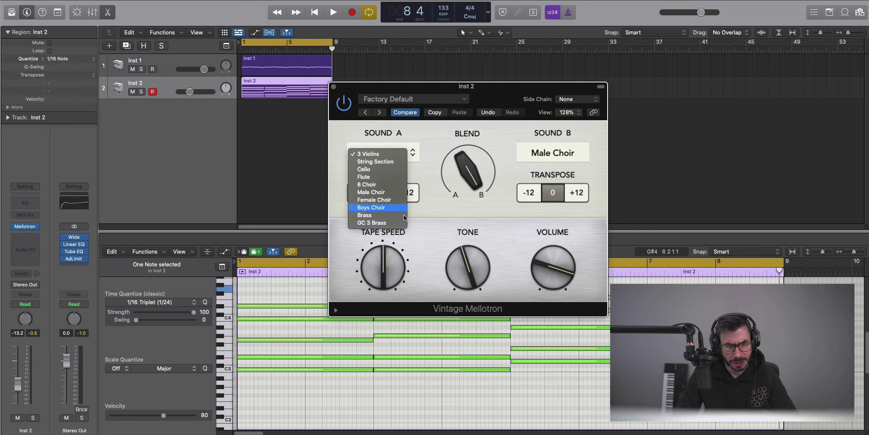
{"action": "left_click", "coordinate": [450, 180]}
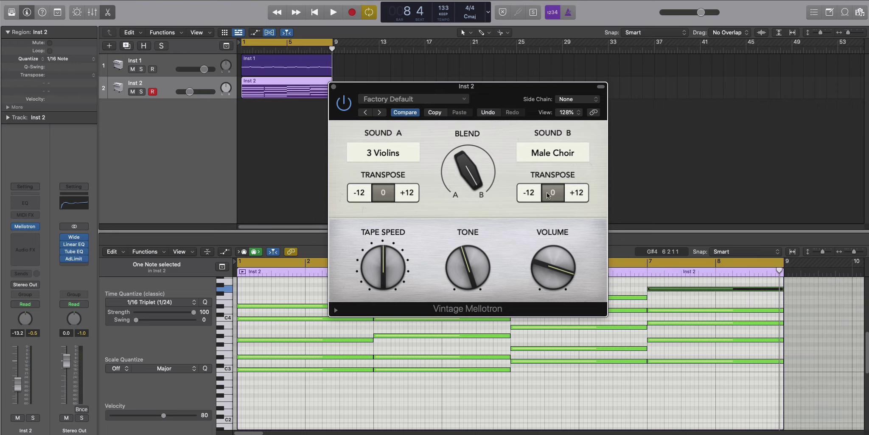
During playback, set the Mellotron's Tone to 100, lower its Tape Speed and raise the Inst 2 volume to -10.4 dB
{"action": "key", "text": "space"}
{"action": "mouse_move", "coordinate": [475, 183]}
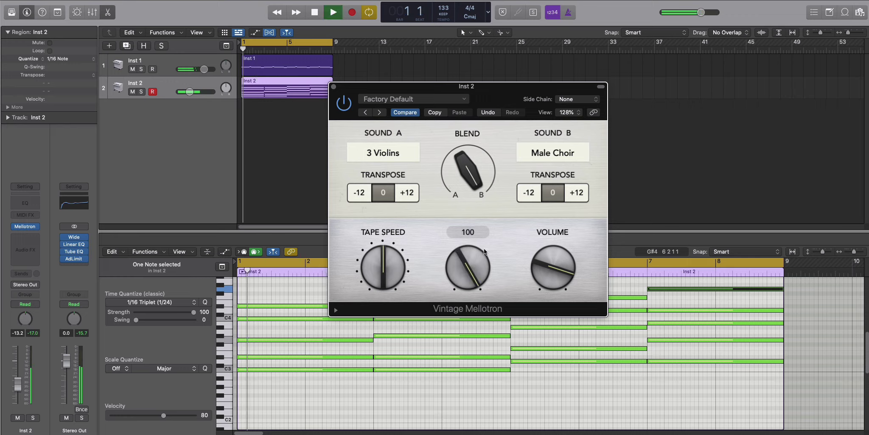
{"action": "mouse_move", "coordinate": [484, 250]}
{"action": "left_mouse_down"}
{"action": "mouse_move", "coordinate": [492, 429]}
{"action": "mouse_move", "coordinate": [488, 254]}
{"action": "left_mouse_up"}
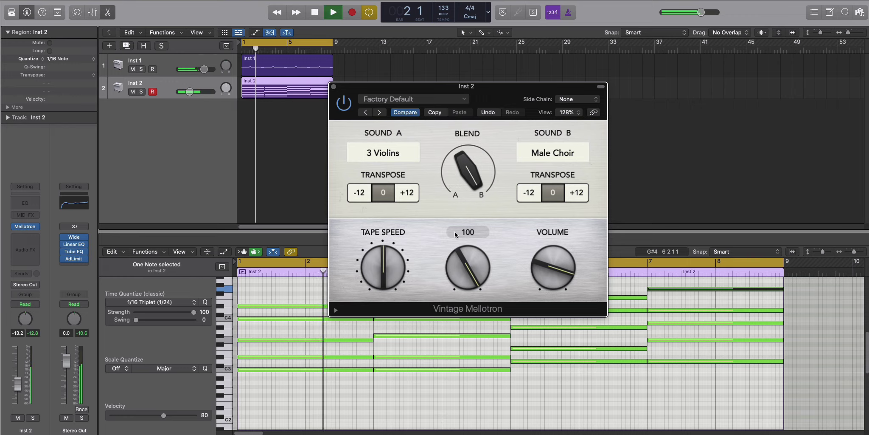
{"action": "left_click_drag", "start_coordinate": [385, 271], "coordinate": [387, 292]}
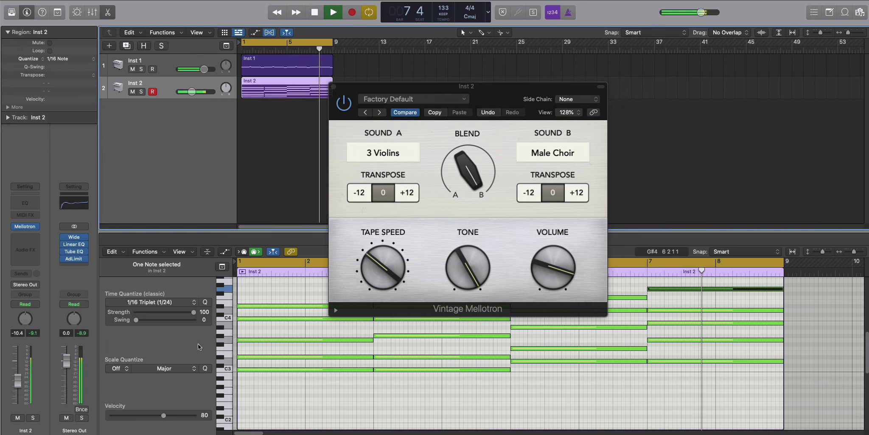
{"action": "key", "text": "space"}
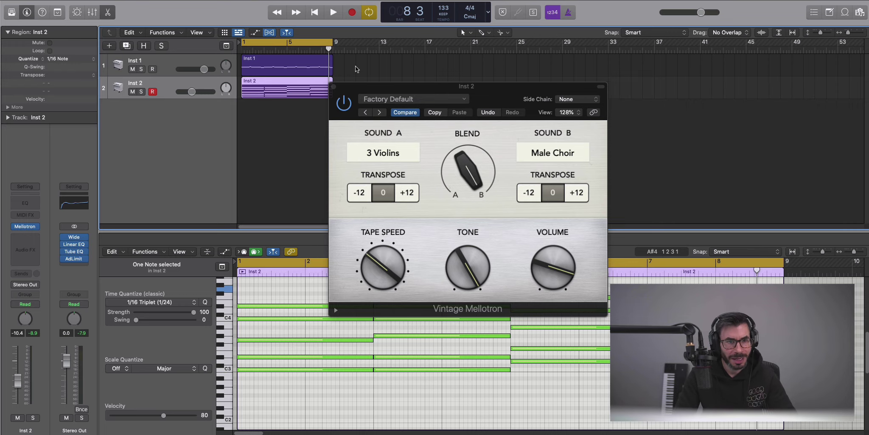
{"action": "left_click", "coordinate": [334, 87]}
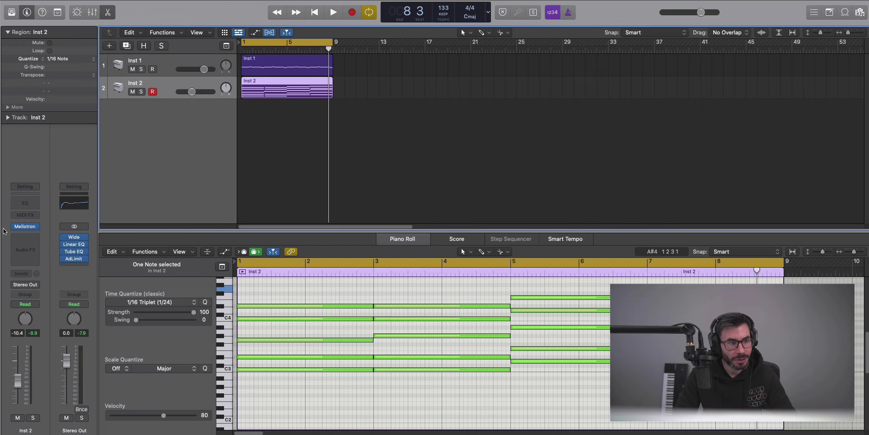
Add a Channel EQ to Inst 2 and set its high cut to 940 Hz at 6 dB/Oct during playback
{"action": "left_click", "coordinate": [24, 205]}
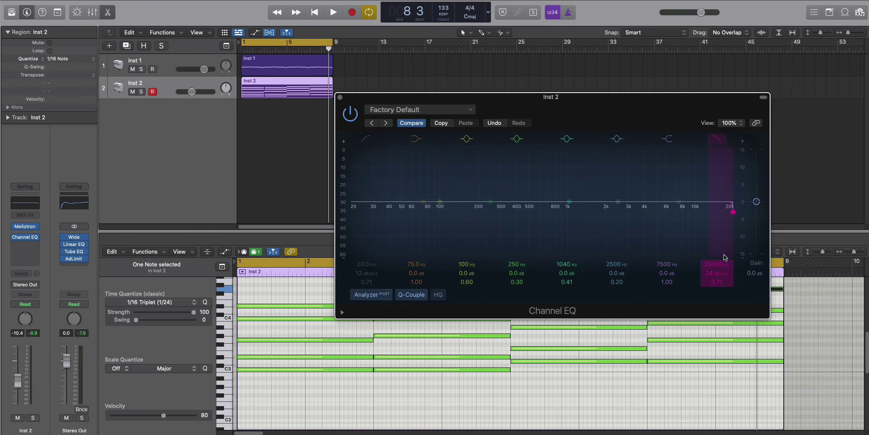
{"action": "key", "text": "space"}
{"action": "left_click_drag", "start_coordinate": [708, 266], "coordinate": [707, 314]}
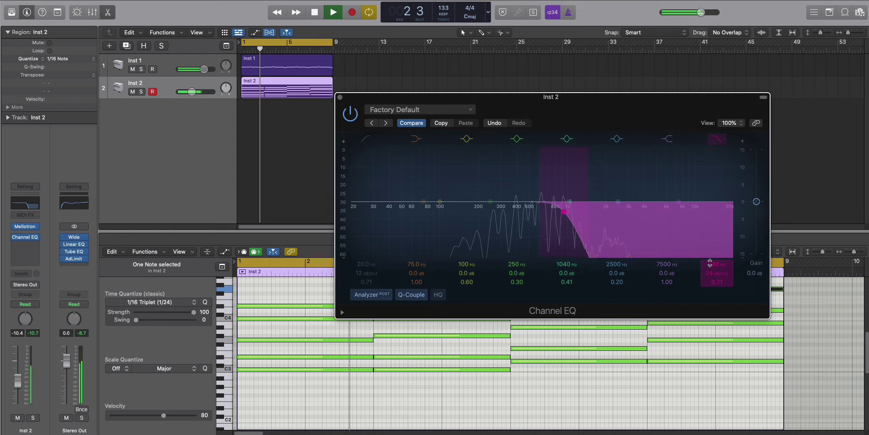
{"action": "left_click_drag", "start_coordinate": [708, 274], "coordinate": [717, 291]}
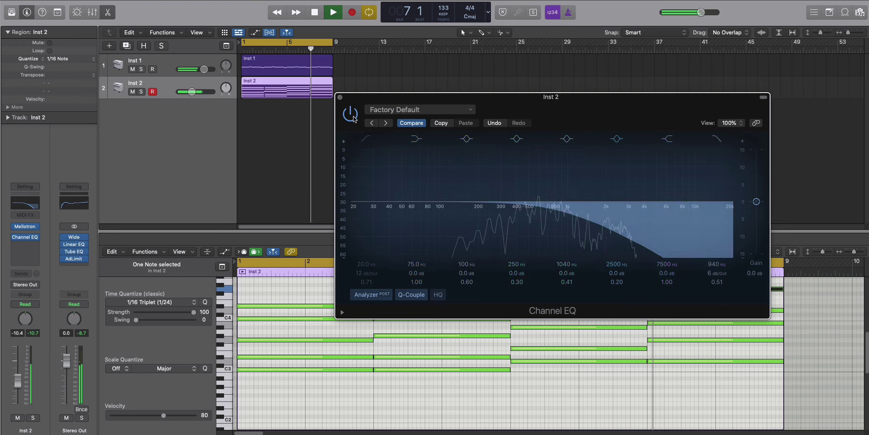
{"action": "key", "text": "space"}
Enable the Inst 2 EQ's low cut and set it to 197 Hz at 48 dB/Oct while listening
{"action": "left_click", "coordinate": [367, 138]}
{"action": "key", "text": "space"}
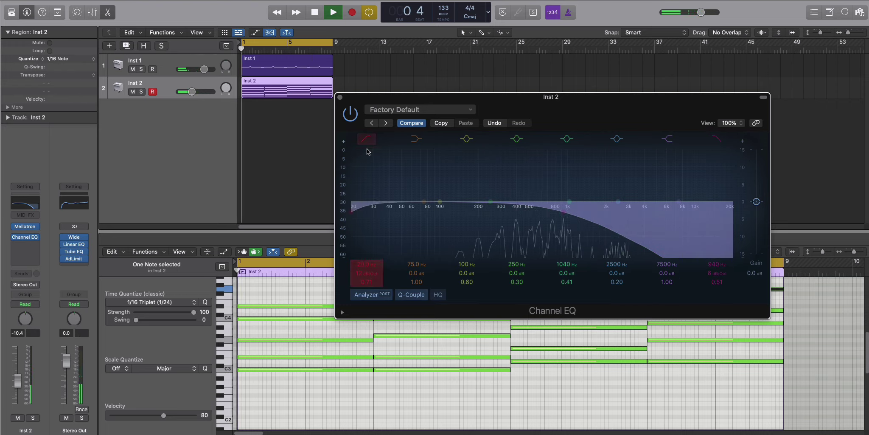
{"action": "left_click_drag", "start_coordinate": [357, 203], "coordinate": [477, 211]}
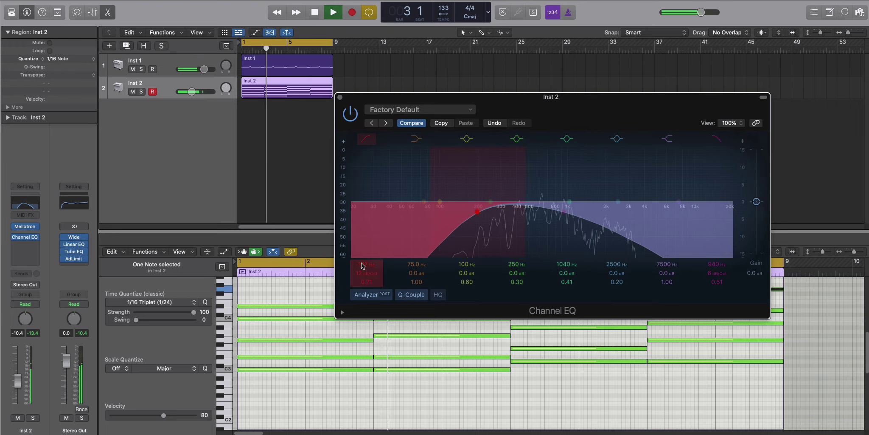
{"action": "left_click_drag", "start_coordinate": [367, 273], "coordinate": [366, 265]}
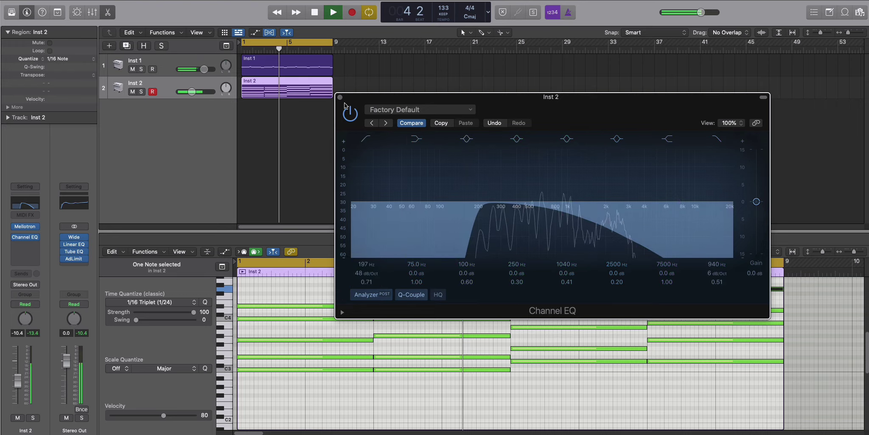
{"action": "key", "text": "super+w"}
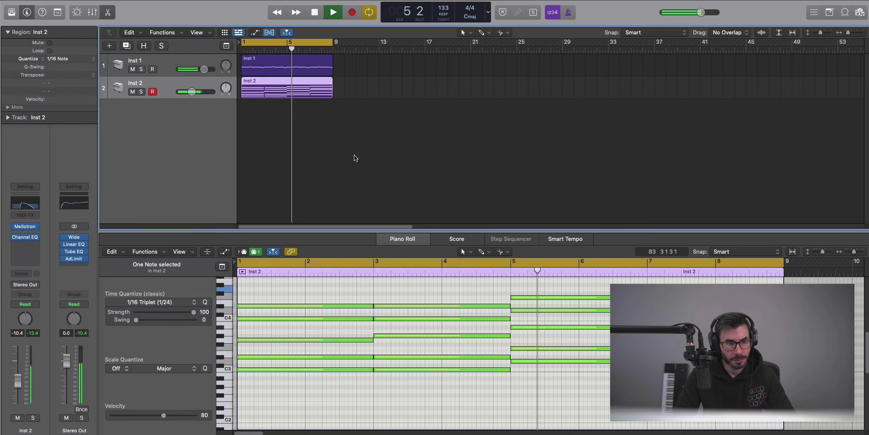
{"action": "key", "text": "space"}
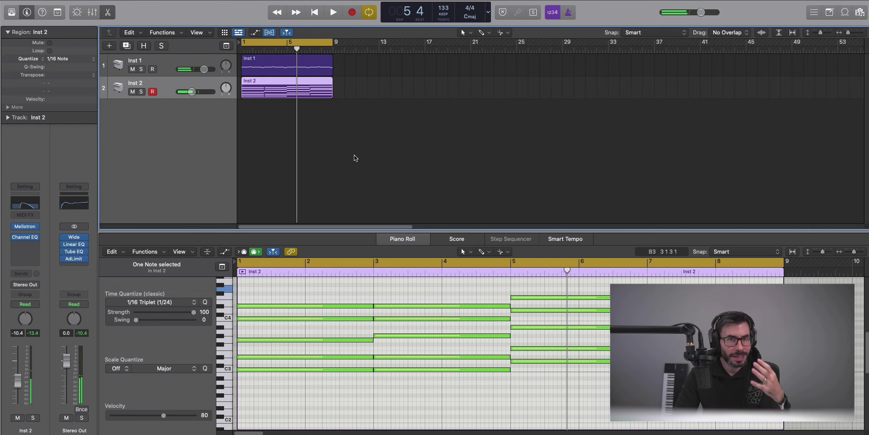
Create a new software instrument track and copy the Inst 2 chord region onto it at bar 1
{"action": "left_click", "coordinate": [110, 46]}
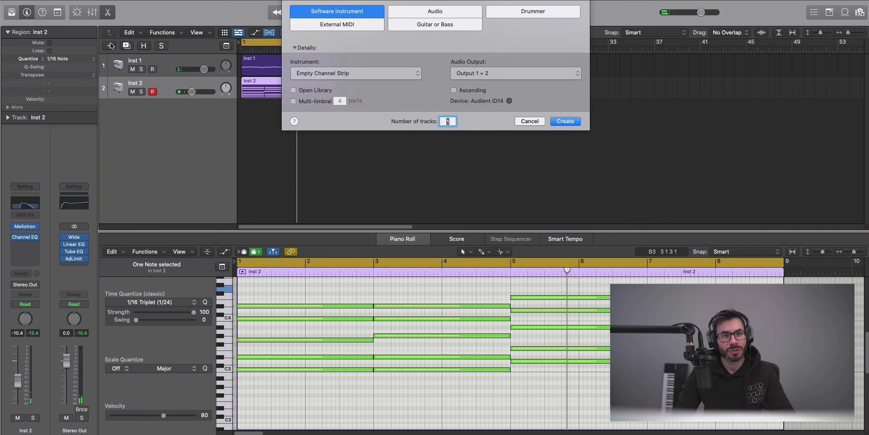
{"action": "key", "text": "Return"}
{"action": "left_click_drag", "start_coordinate": [259, 87], "coordinate": [260, 108]}
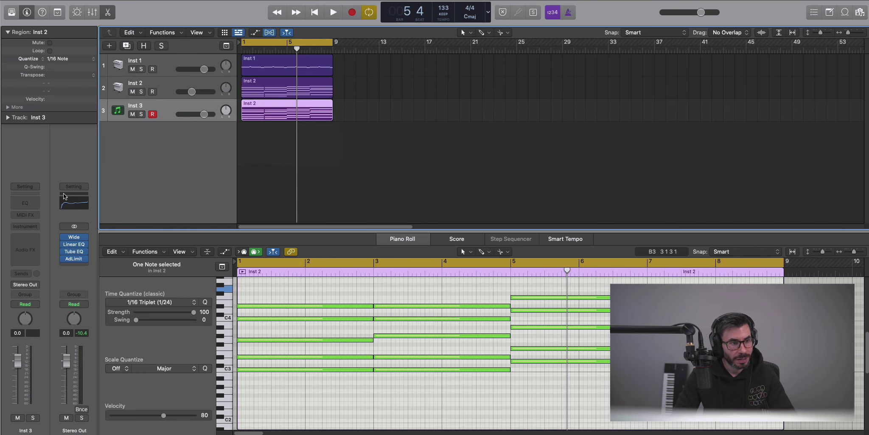
Load Alchemy on the Inst 3 track with the Air Choir Sweep preset from the Pads category
{"action": "left_click", "coordinate": [33, 225]}
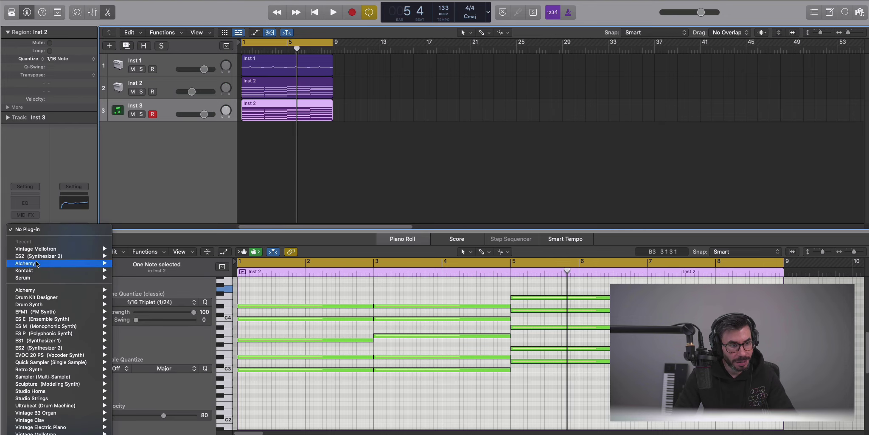
{"action": "left_click", "coordinate": [44, 263]}
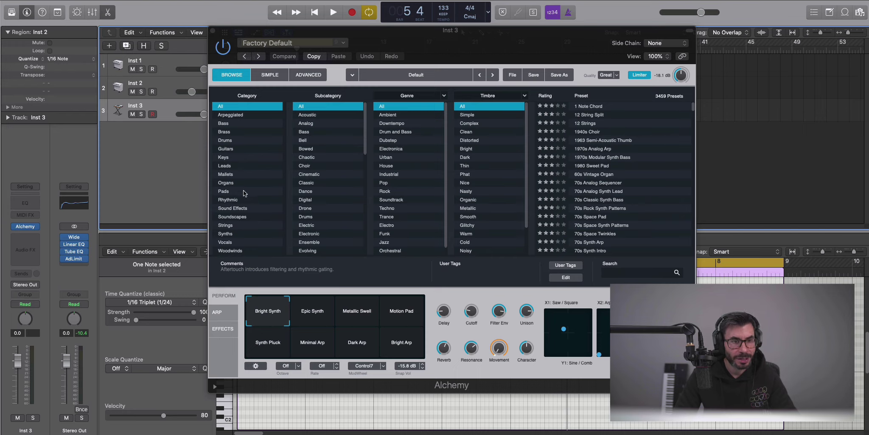
{"action": "left_click", "coordinate": [244, 192]}
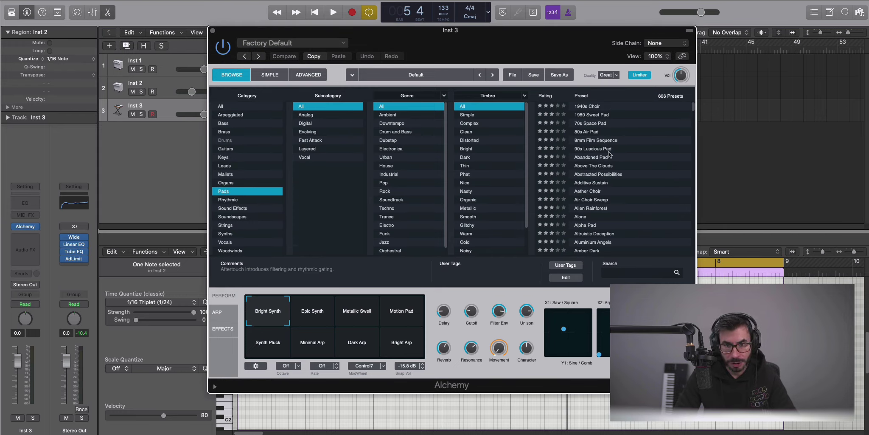
{"action": "left_click", "coordinate": [597, 200]}
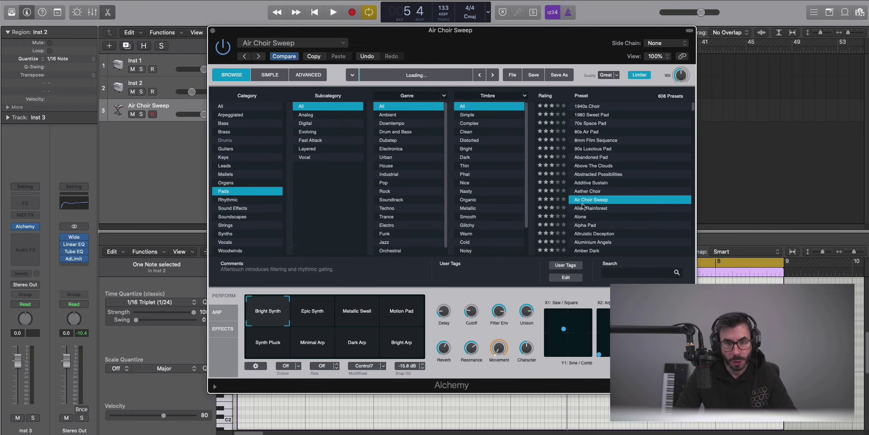
{"action": "left_click", "coordinate": [213, 31]}
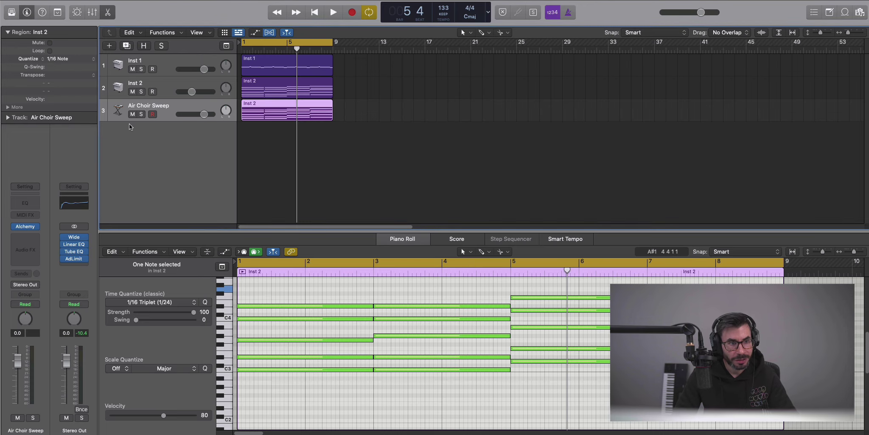
Solo the Air Choir Sweep track, transpose all its chord notes down two octaves and audition the result
{"action": "left_click", "coordinate": [141, 114]}
{"action": "key", "text": "space"}
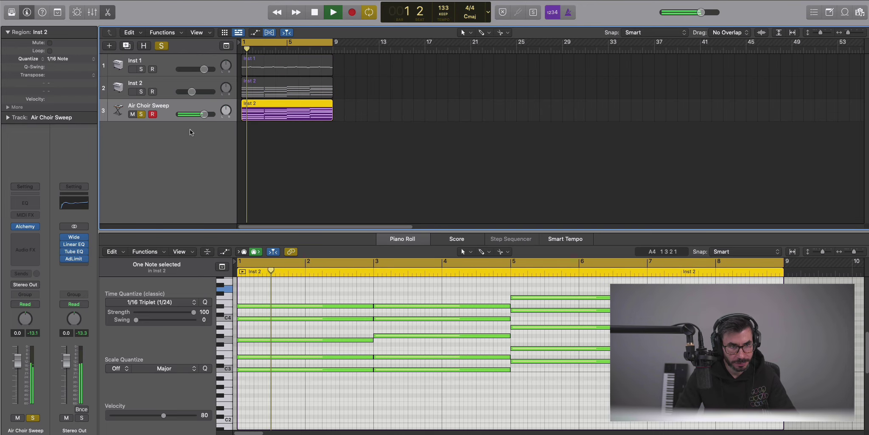
{"action": "left_click", "coordinate": [304, 291]}
{"action": "key", "text": "space"}
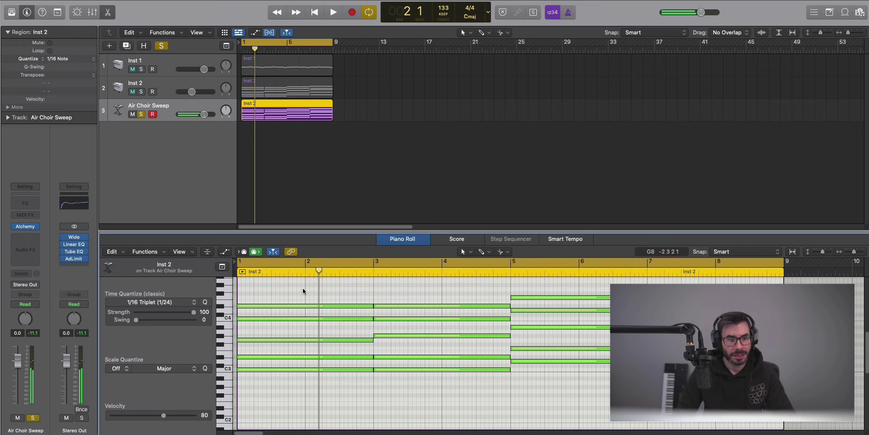
{"action": "key", "text": "super+a"}
{"action": "key", "text": "alt+shift+Down"}
{"action": "key", "text": "alt+shift+Down"}
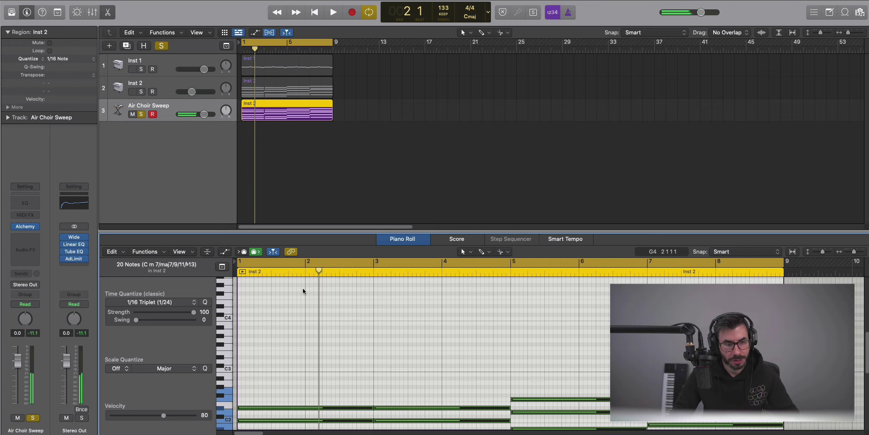
{"action": "scroll", "coordinate": [303, 301], "scroll_direction": "down", "scroll_amount": 5}
{"action": "key", "text": "space"}
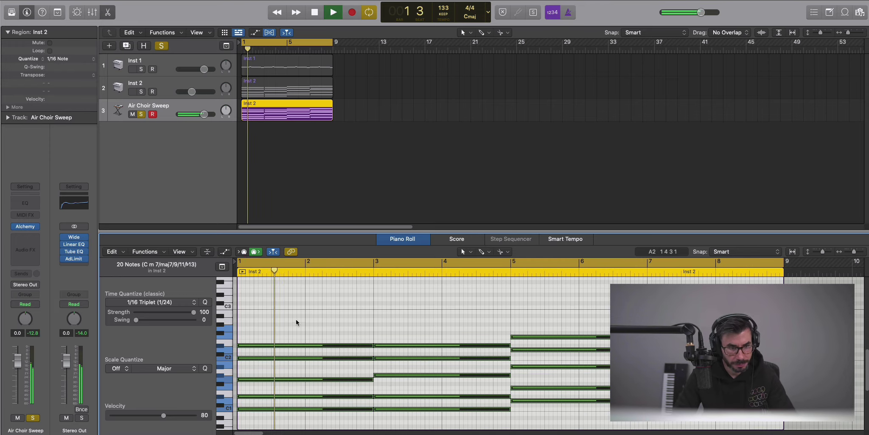
{"action": "scroll", "coordinate": [296, 319], "scroll_direction": "down", "scroll_amount": 2}
{"action": "scroll", "coordinate": [315, 312], "scroll_direction": "up", "scroll_amount": 1}
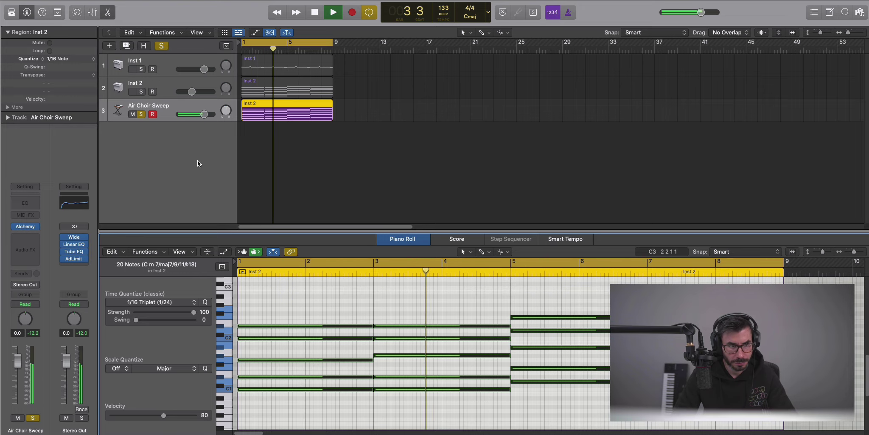
Switch Alchemy's Air Choir Sweep preset to its Warm performance snapshot during playback
{"action": "key", "text": "v"}
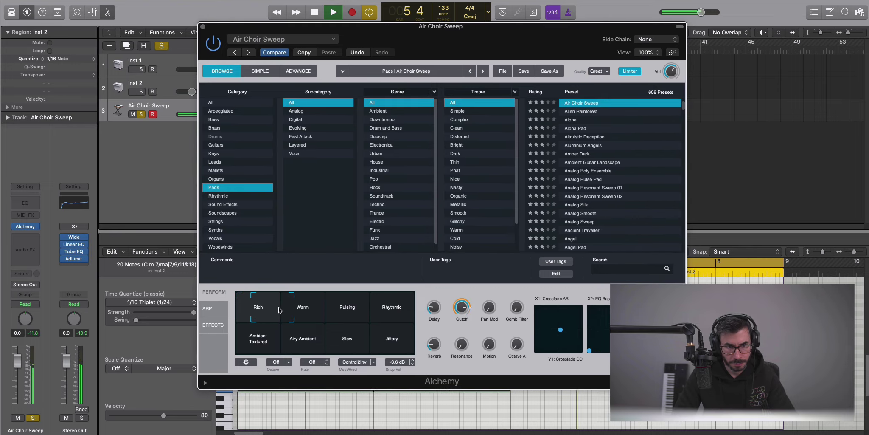
{"action": "left_click", "coordinate": [301, 309]}
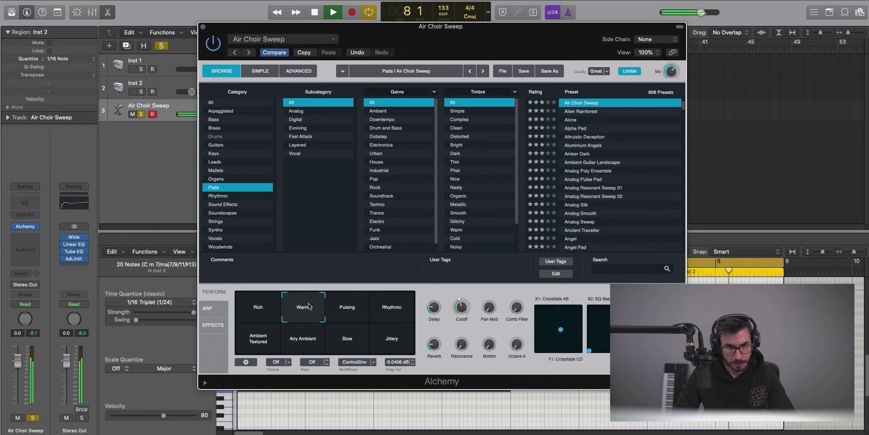
{"action": "left_click", "coordinate": [203, 28]}
Add a Channel EQ to Air Choir Sweep with a 172 Hz, 12 dB/Oct low cut, and lower the Inst 2 volume alongside it
{"action": "key", "text": "e"}
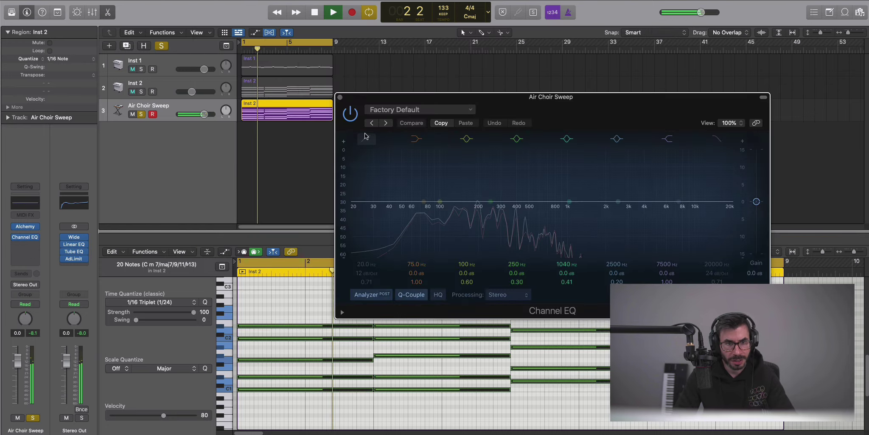
{"action": "left_click_drag", "start_coordinate": [380, 221], "coordinate": [501, 207]}
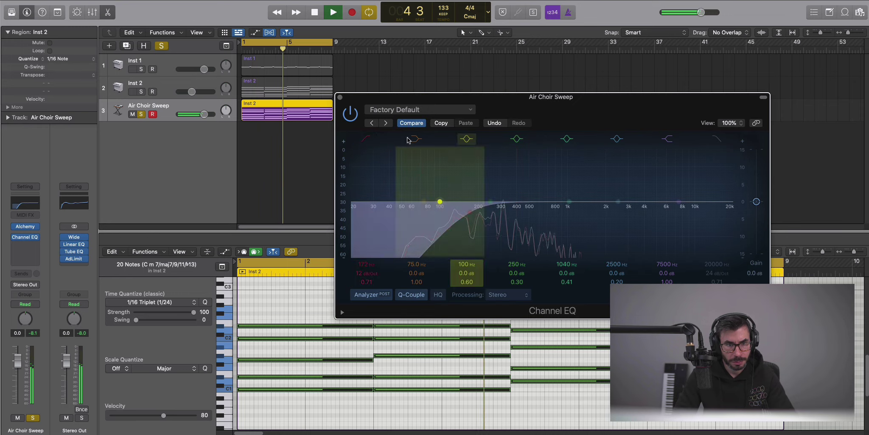
{"action": "left_click_drag", "start_coordinate": [191, 92], "coordinate": [185, 91]}
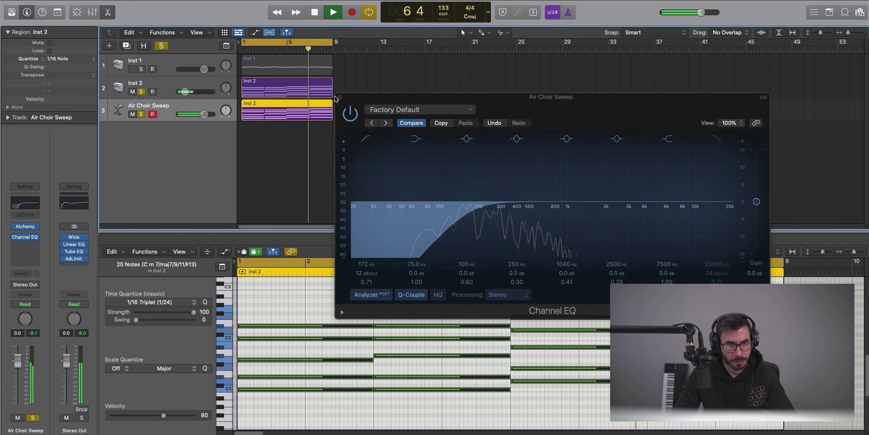
Add Inst 1 to the soloed mix, lower the Air Choir Sweep volume to -3.4 dB during playback, and clear the solos
{"action": "key", "text": "v"}
{"action": "left_click", "coordinate": [185, 92]}
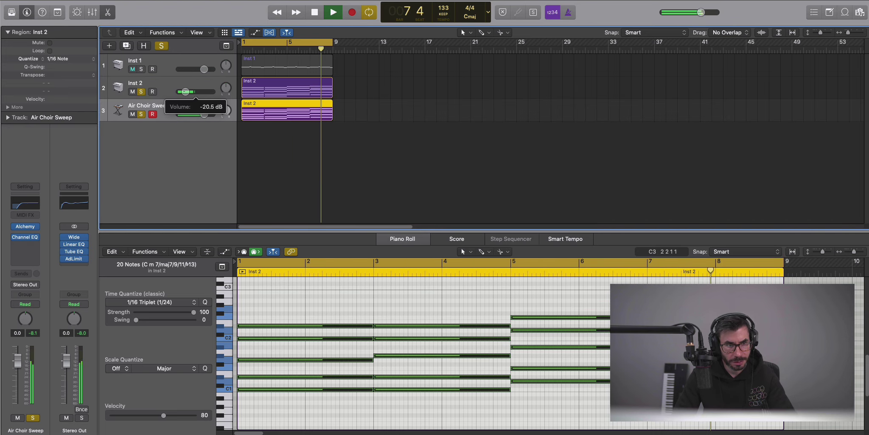
{"action": "left_click", "coordinate": [141, 68]}
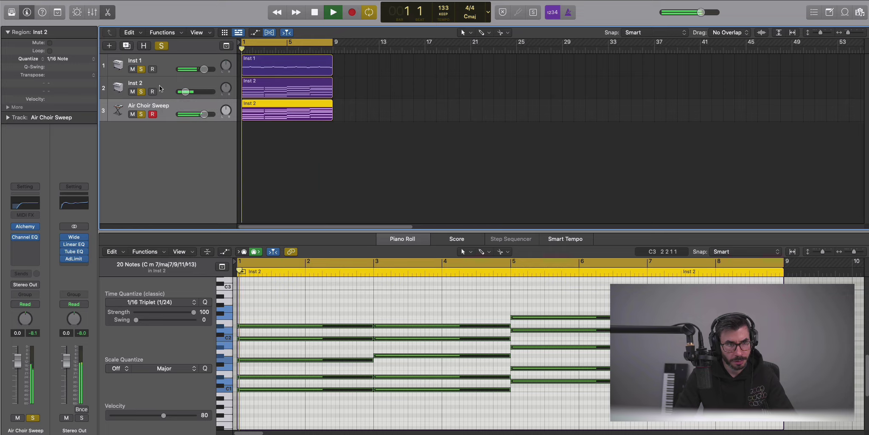
{"action": "left_click_drag", "start_coordinate": [204, 114], "coordinate": [199, 114]}
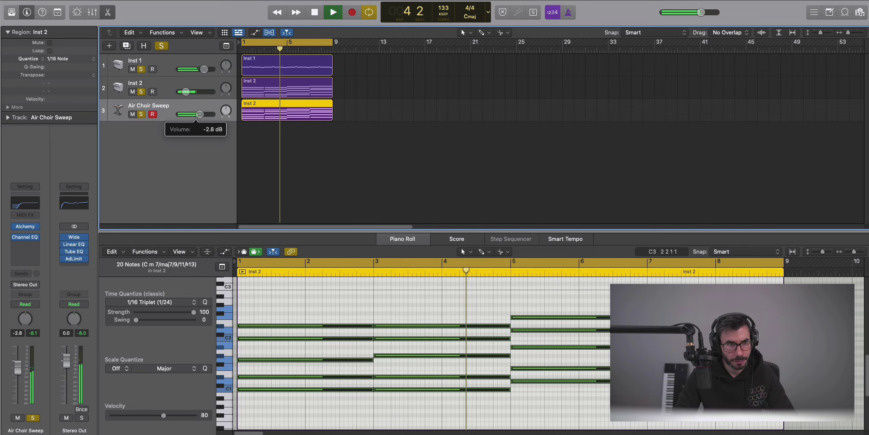
{"action": "left_click_drag", "start_coordinate": [199, 114], "coordinate": [198, 114]}
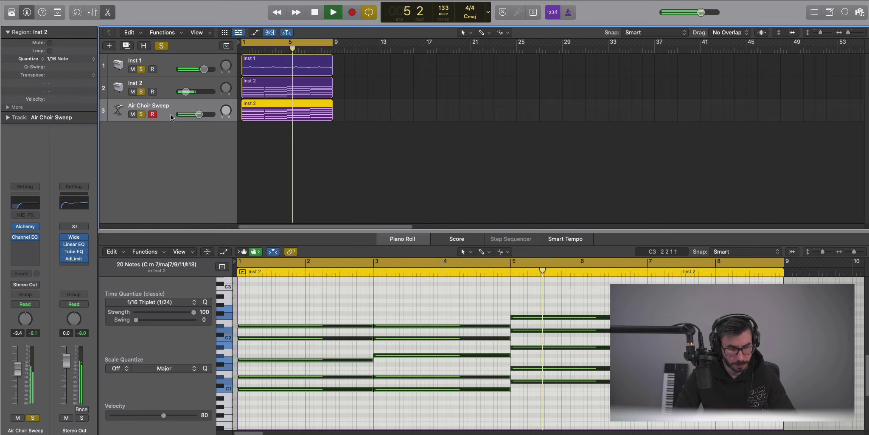
{"action": "key", "text": "space"}
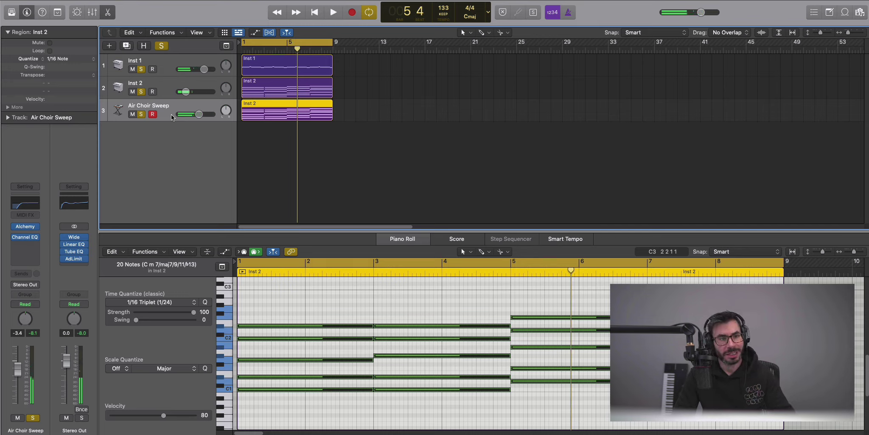
{"action": "left_click", "coordinate": [141, 114]}
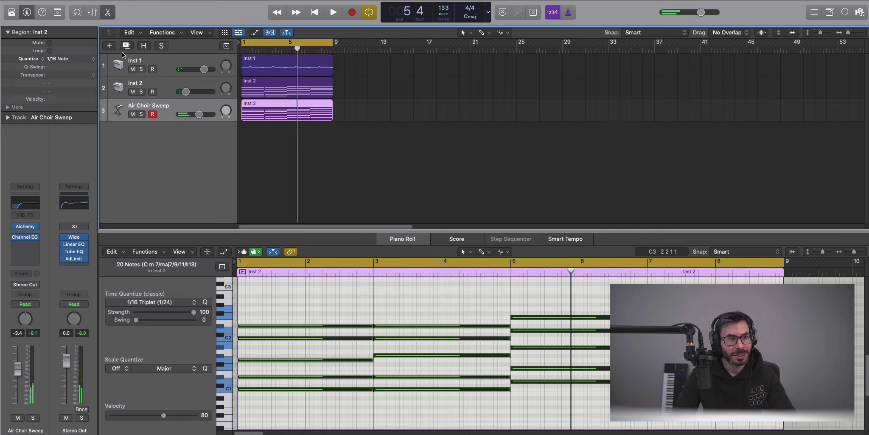
Create a new software instrument track and load the BA Moog Bass patch from the Toronto Views user patches
{"action": "left_click", "coordinate": [109, 45]}
{"action": "key", "text": "Return"}
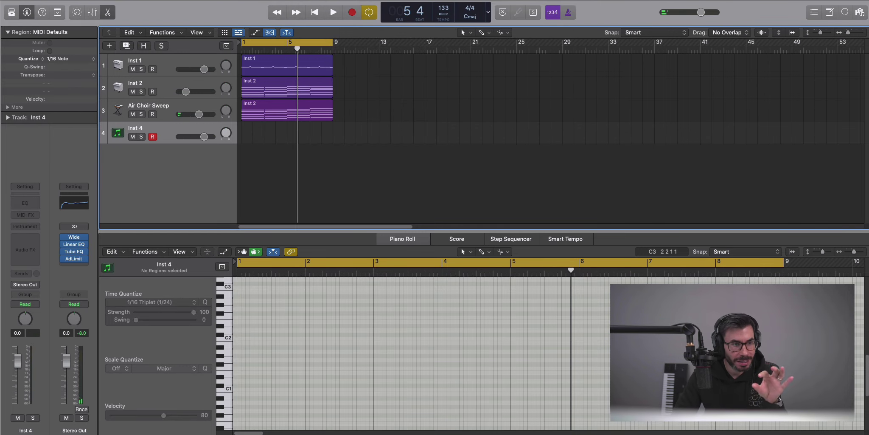
{"action": "left_click", "coordinate": [15, 12]}
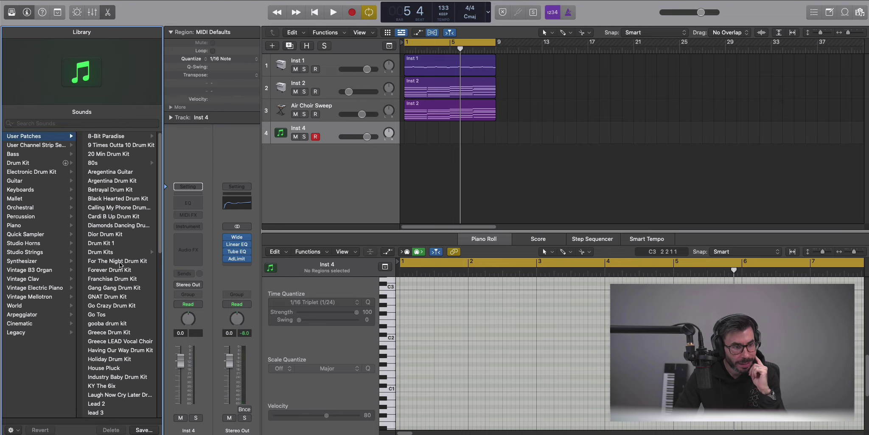
{"action": "scroll", "coordinate": [128, 297], "scroll_direction": "down", "scroll_amount": 5}
{"action": "scroll", "coordinate": [129, 298], "scroll_direction": "down", "scroll_amount": 10}
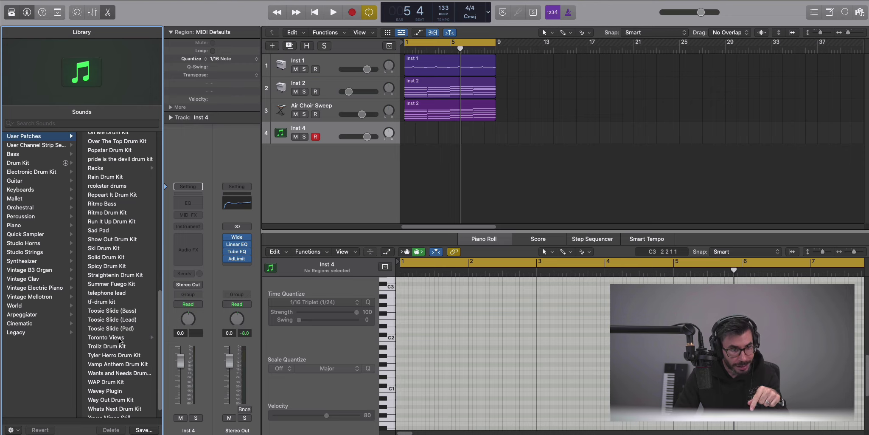
{"action": "left_click", "coordinate": [119, 337]}
{"action": "scroll", "coordinate": [120, 337], "scroll_direction": "up", "scroll_amount": 10}
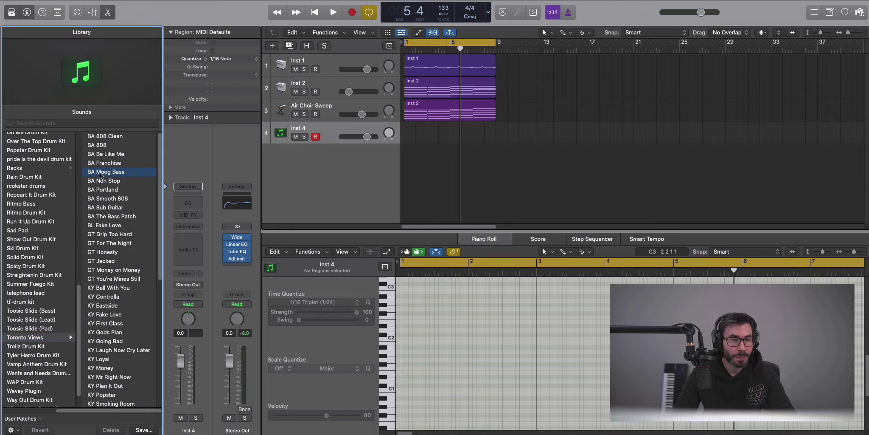
{"action": "left_click", "coordinate": [12, 14]}
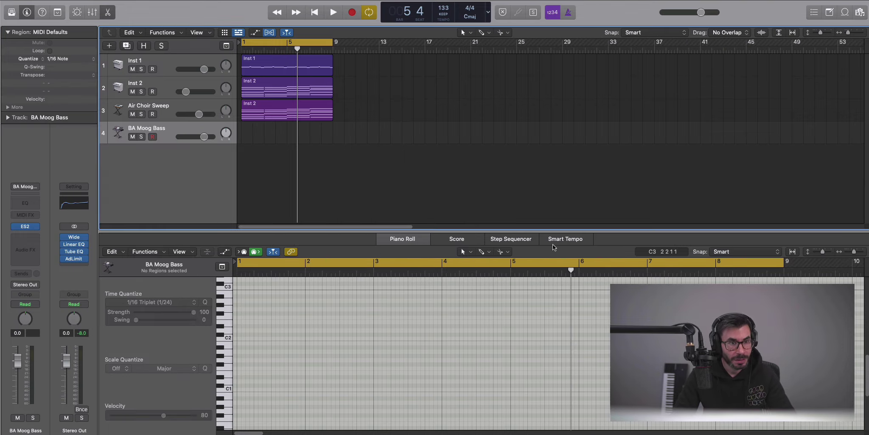
Create an eight-bar BA Moog Bass region with two-bar notes C0, G#0, A#0 and G0, and audition the bassline
{"action": "left_click", "coordinate": [249, 138], "text": "super"}
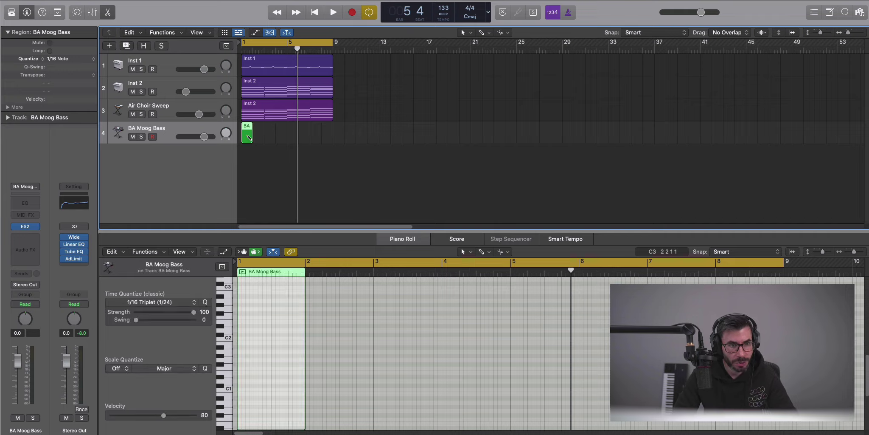
{"action": "left_click_drag", "start_coordinate": [254, 143], "coordinate": [333, 145]}
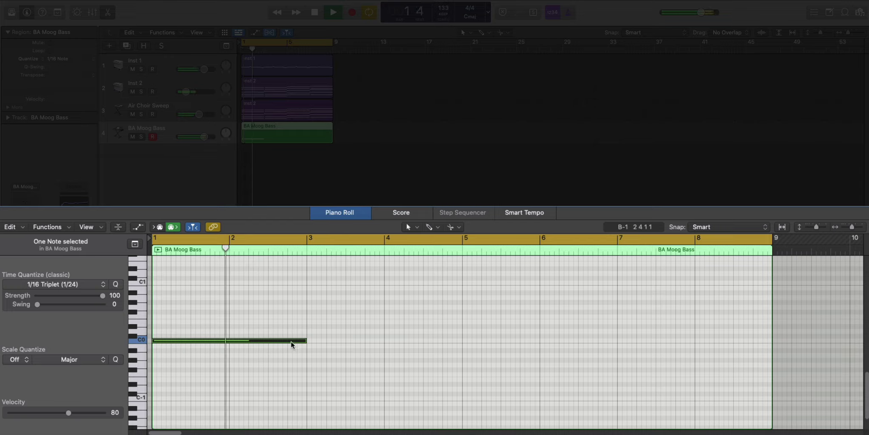
{"action": "left_click", "coordinate": [311, 302]}
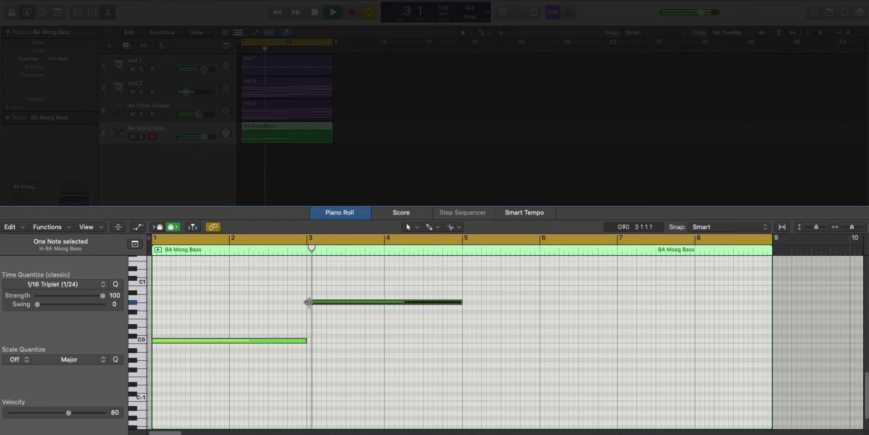
{"action": "left_click", "coordinate": [464, 291]}
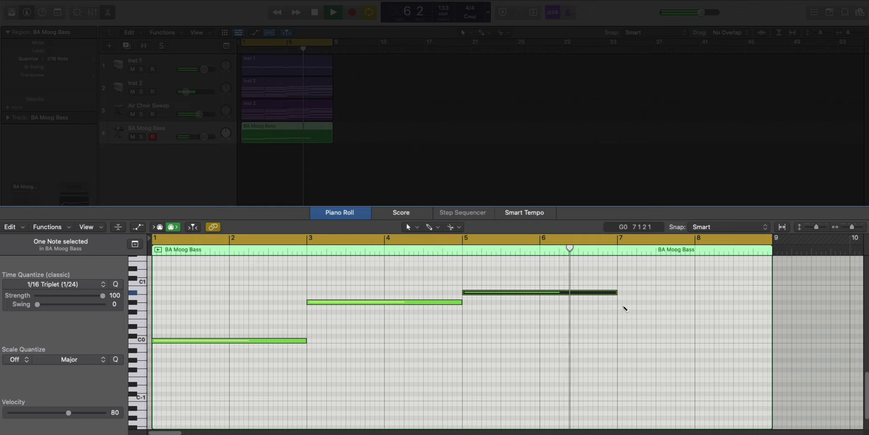
{"action": "left_click", "coordinate": [619, 306]}
{"action": "key", "text": "Return"}
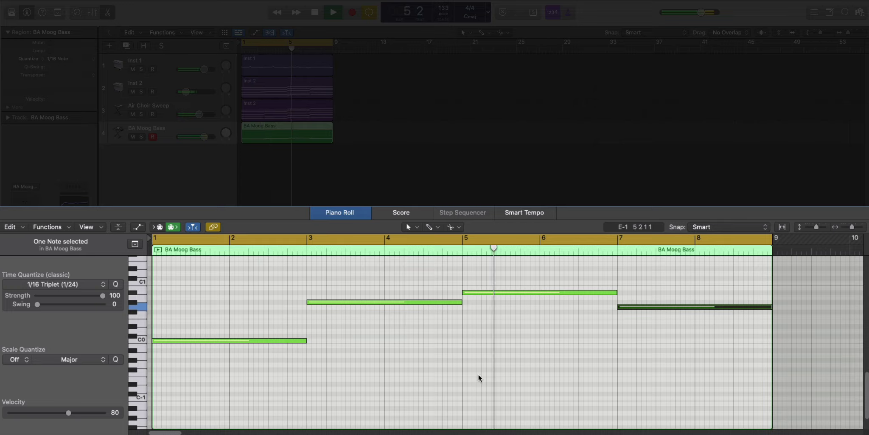
{"action": "left_click", "coordinate": [546, 374]}
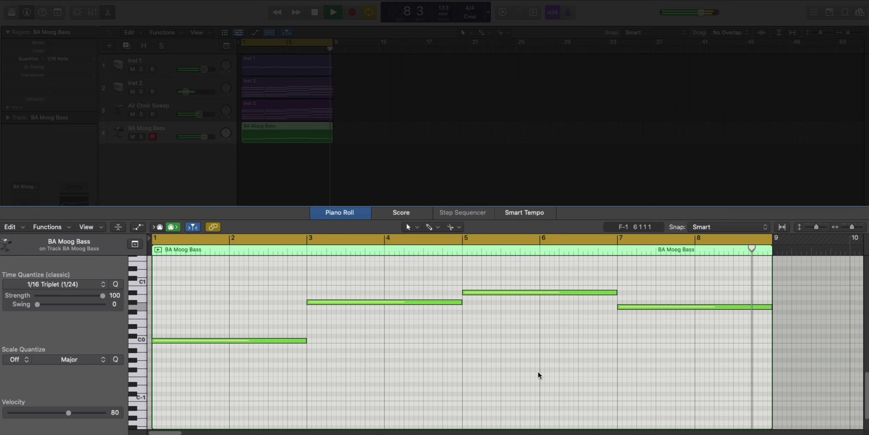
{"action": "key", "text": "space"}
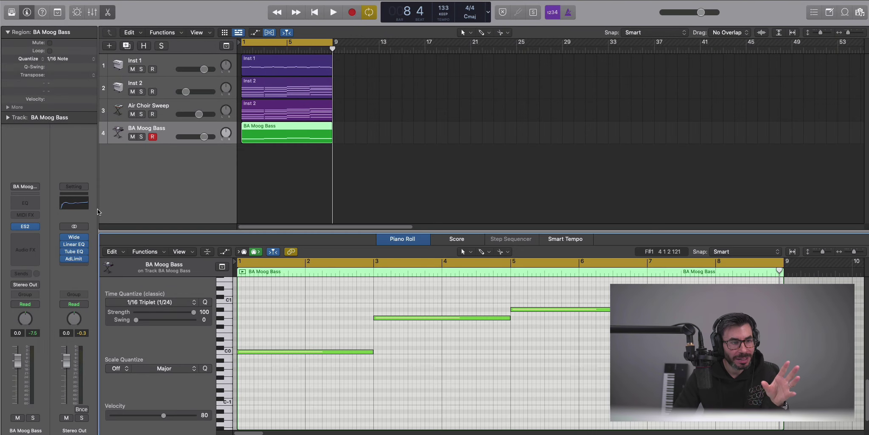
Lower the filter 1 cutoff and slightly lengthen the envelope 3 attack in BA Moog Bass's ES2 while the loop plays
{"action": "key", "text": "v"}
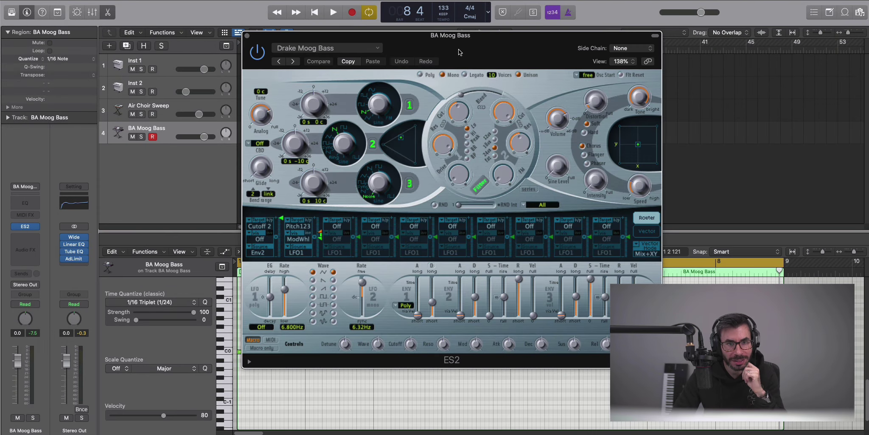
{"action": "left_click_drag", "start_coordinate": [458, 51], "coordinate": [471, 58]}
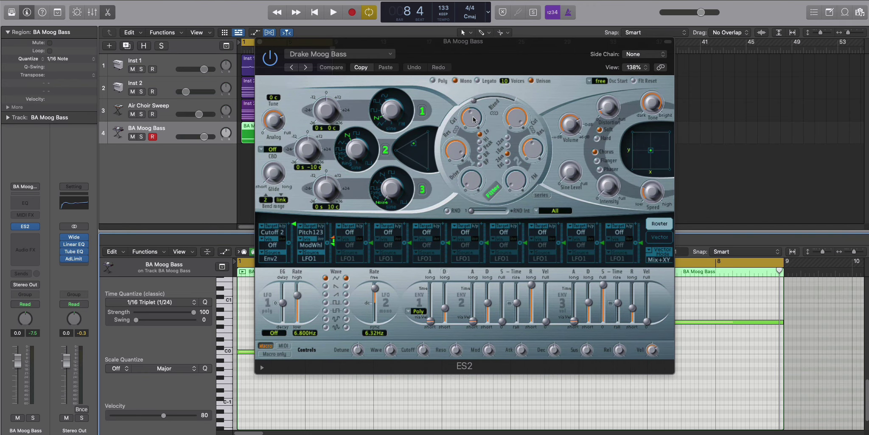
{"action": "key", "text": "space"}
{"action": "left_click_drag", "start_coordinate": [473, 119], "coordinate": [472, 134]}
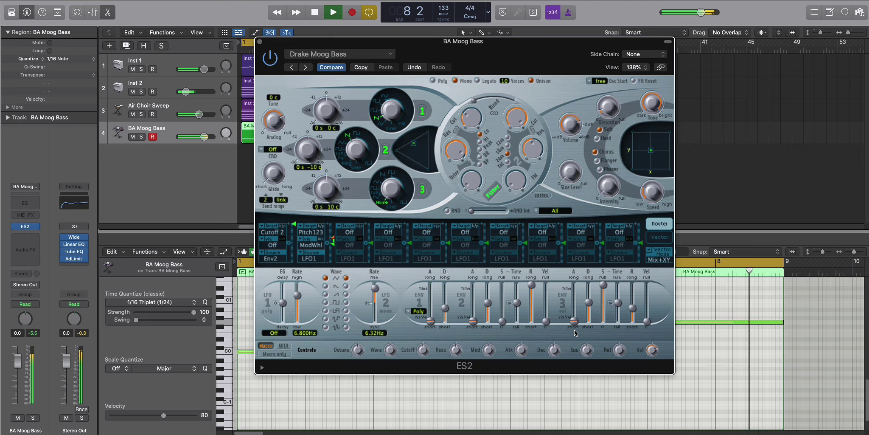
{"action": "key", "text": "Return"}
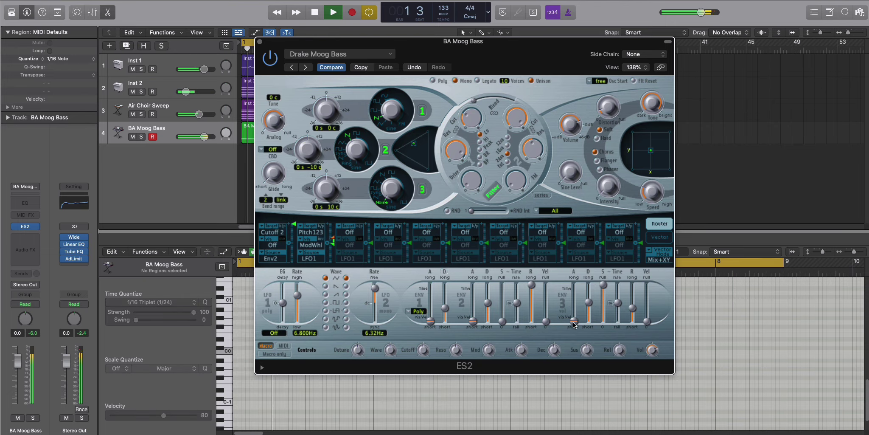
{"action": "left_click_drag", "start_coordinate": [574, 325], "coordinate": [573, 322]}
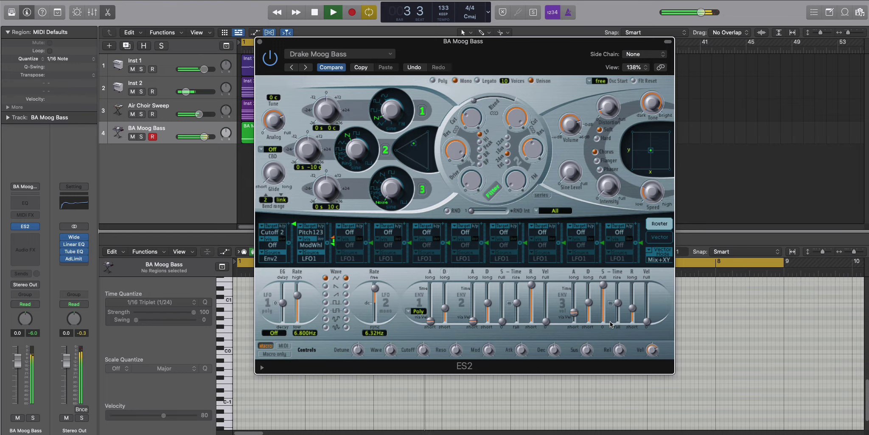
{"action": "left_click", "coordinate": [260, 41]}
{"action": "key", "text": "space"}
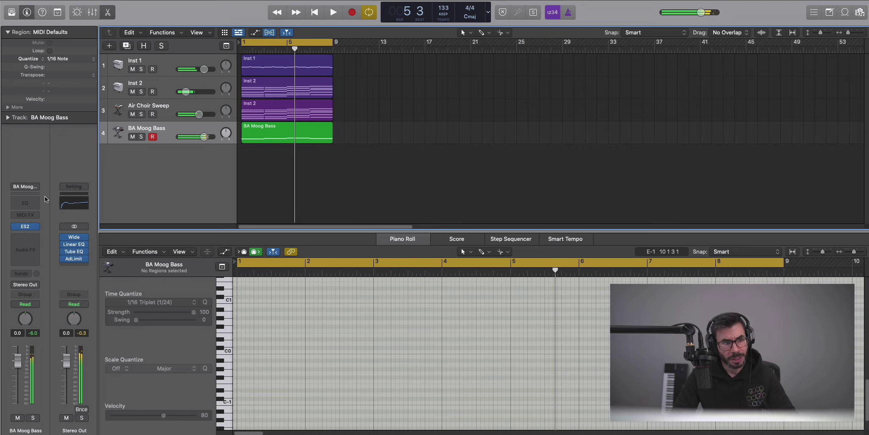
Add a Channel EQ to BA Moog Bass with a high cut at 256 Hz and a 6 dB/Oct slope
{"action": "left_click", "coordinate": [27, 201]}
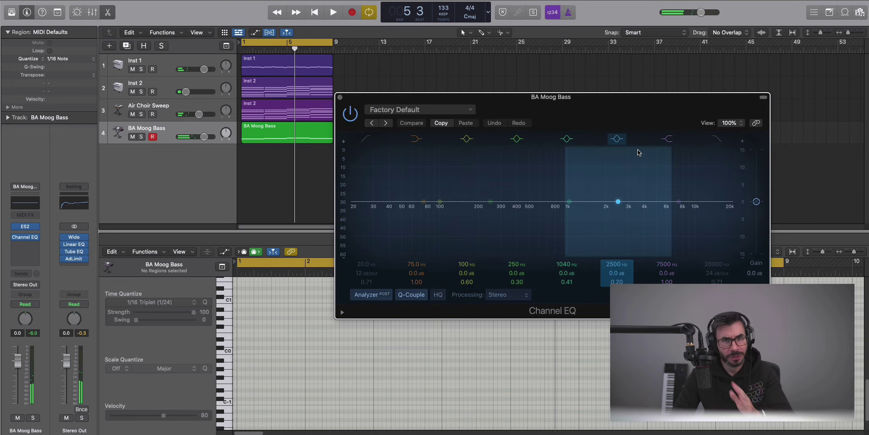
{"action": "left_click_drag", "start_coordinate": [637, 97], "coordinate": [616, 94]}
{"action": "key", "text": "space"}
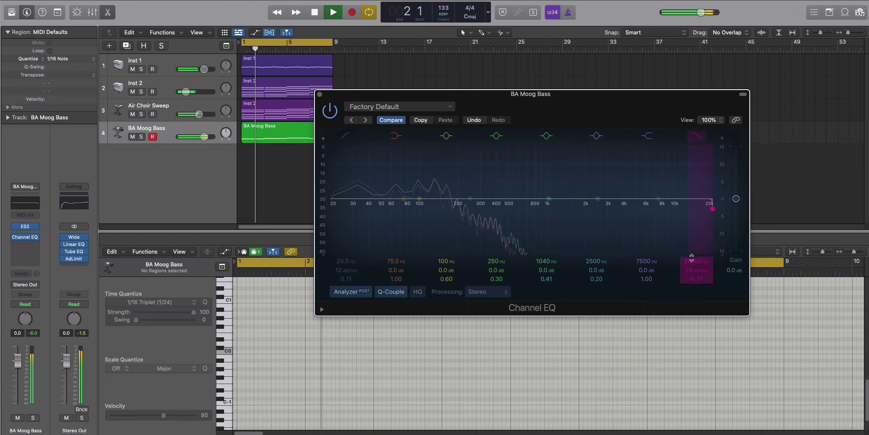
{"action": "left_click_drag", "start_coordinate": [705, 199], "coordinate": [472, 208]}
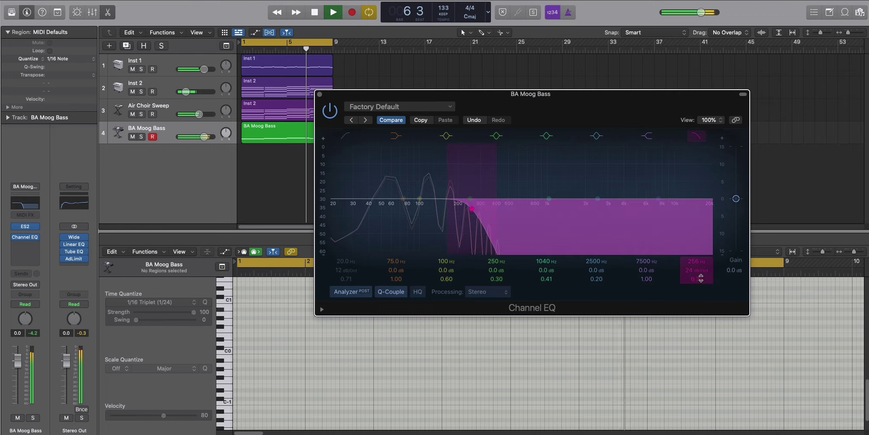
{"action": "left_click_drag", "start_coordinate": [691, 271], "coordinate": [690, 288]}
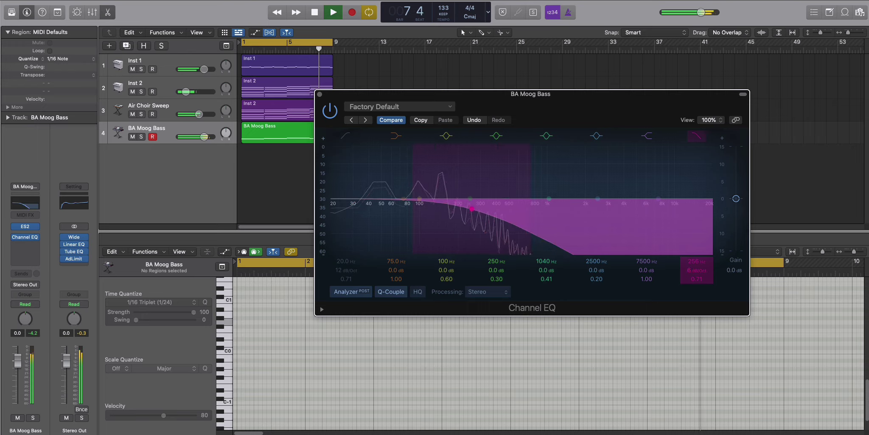
{"action": "key", "text": "space"}
Enable a 48 dB/Oct low cut at about 40 Hz in the BA Moog Bass Channel EQ and close the plug-in
{"action": "left_click", "coordinate": [346, 135]}
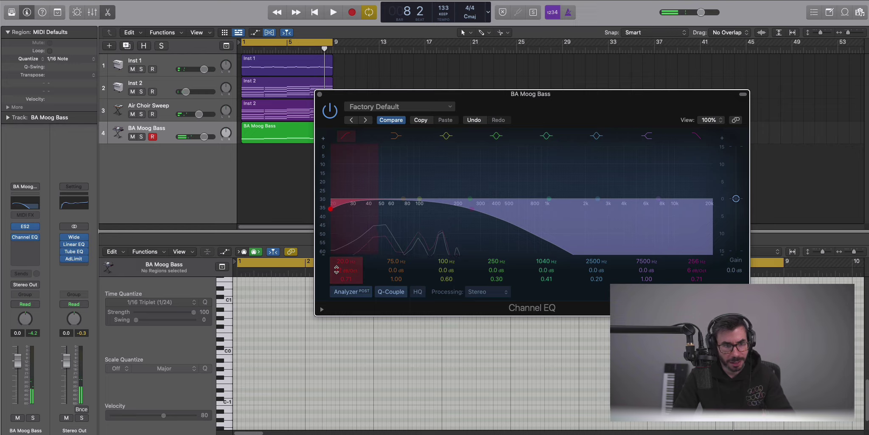
{"action": "key", "text": "space"}
{"action": "left_click_drag", "start_coordinate": [336, 270], "coordinate": [337, 255]}
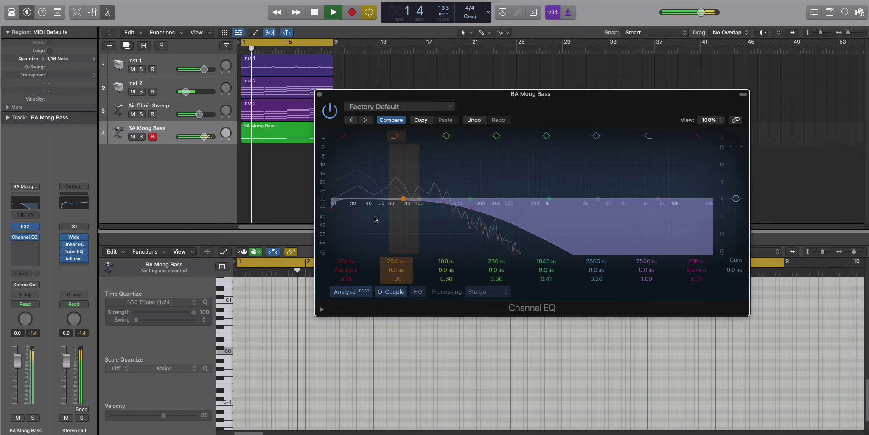
{"action": "left_click_drag", "start_coordinate": [346, 260], "coordinate": [346, 252]}
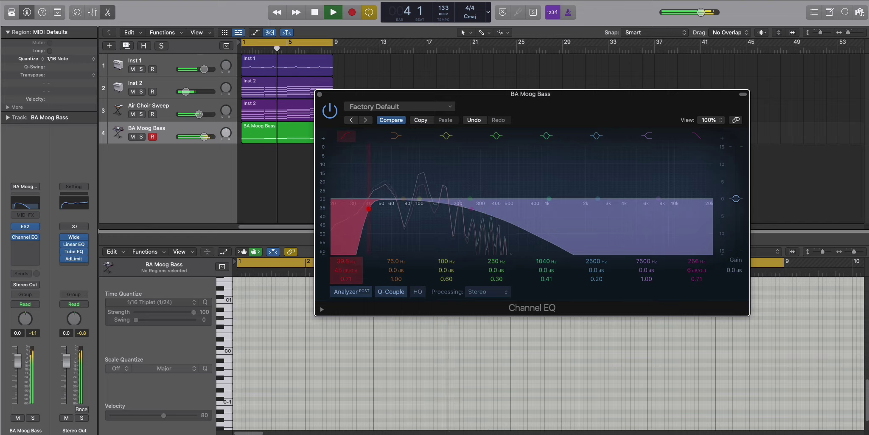
{"action": "left_click", "coordinate": [320, 95]}
Set the BA Moog Bass volume to -0.2 dB, hide the Piano Roll and stop playback
{"action": "left_click_drag", "start_coordinate": [205, 140], "coordinate": [205, 140]}
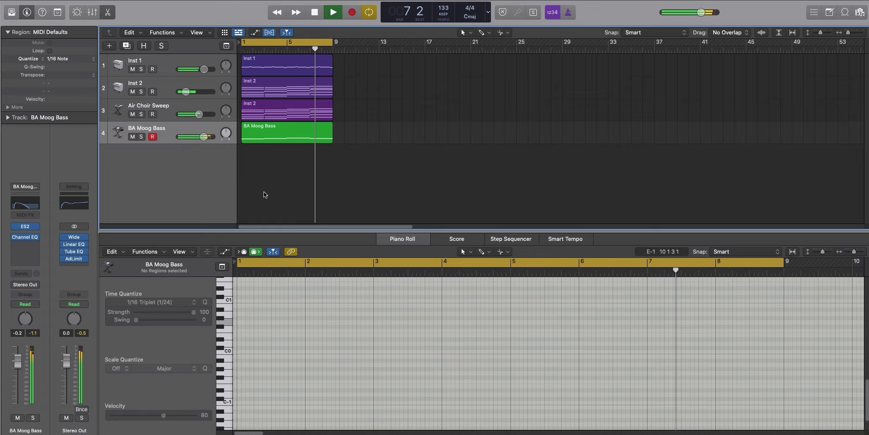
{"action": "key", "text": "e"}
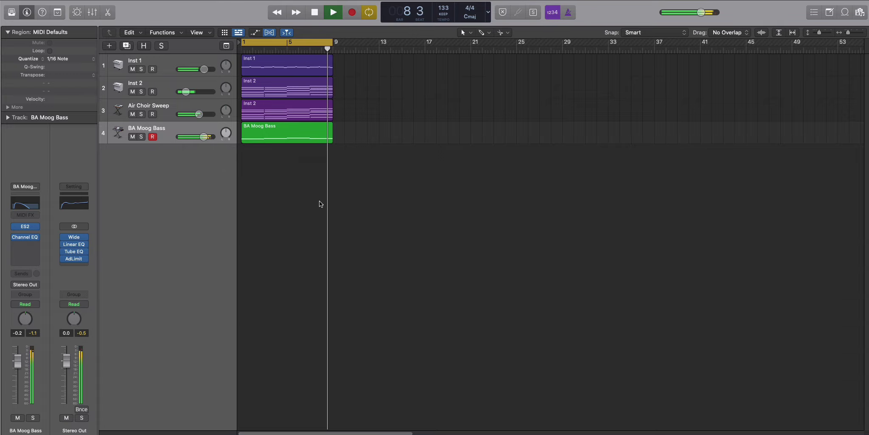
{"action": "key", "text": "space"}
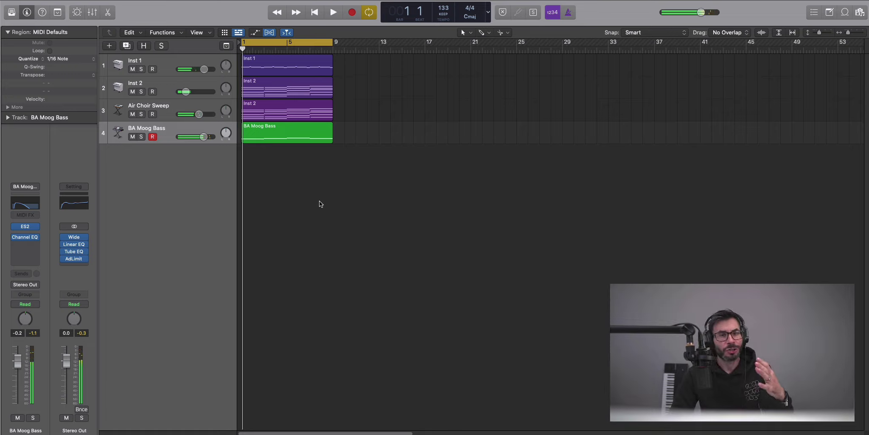
Duplicate all four regions so the copies start at bar 9, and set the cycle range to the copied section
{"action": "left_click_drag", "start_coordinate": [397, 178], "coordinate": [261, 69]}
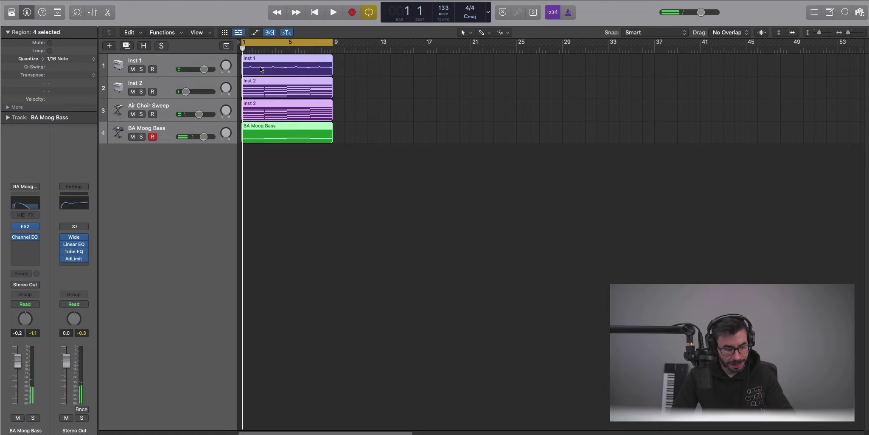
{"action": "key", "text": "super+r"}
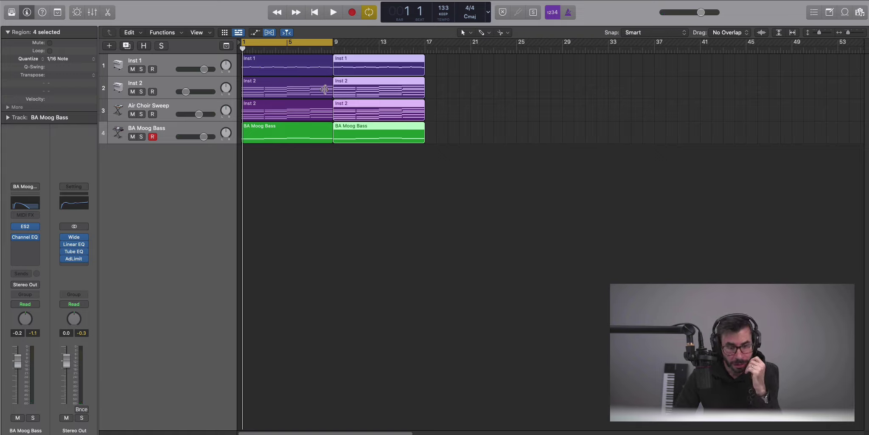
{"action": "key", "text": "super+u"}
{"action": "left_click", "coordinate": [382, 172]}
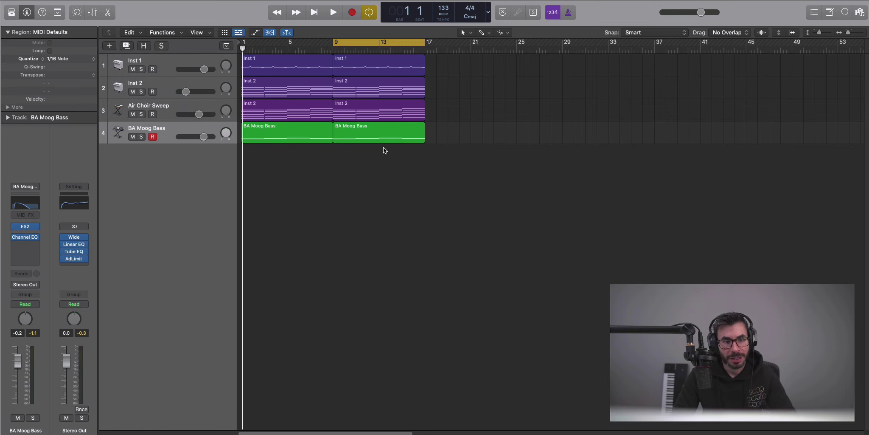
In the second BA Moog Bass region, delete the last three notes, extend the first note to bar 13, and audition the change
{"action": "double_click", "coordinate": [382, 135]}
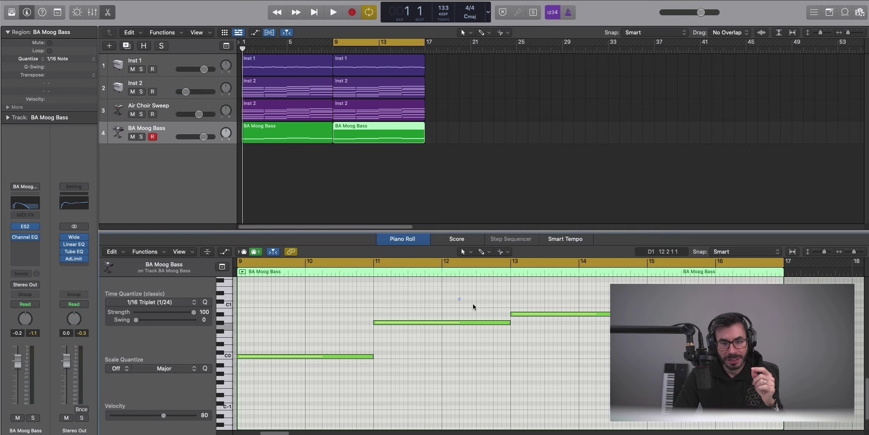
{"action": "left_click_drag", "start_coordinate": [474, 307], "coordinate": [611, 357]}
{"action": "key", "text": "Delete"}
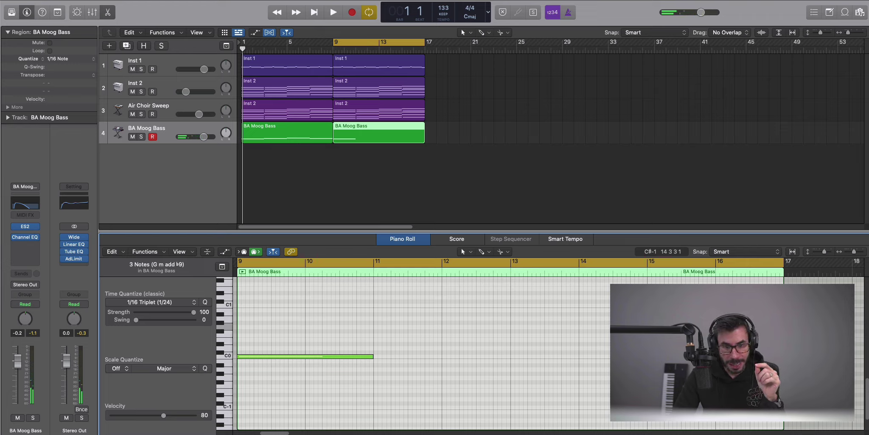
{"action": "left_click_drag", "start_coordinate": [373, 356], "coordinate": [510, 366]}
{"action": "key", "text": "space"}
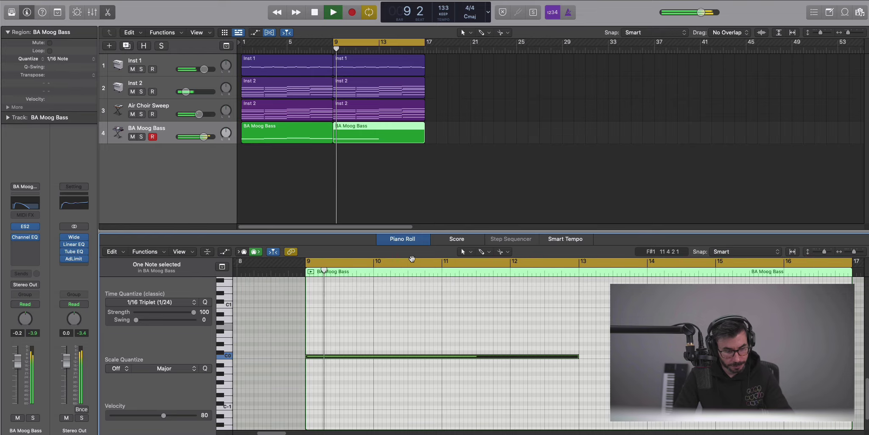
{"action": "key", "text": "x"}
{"action": "key", "text": "x"}
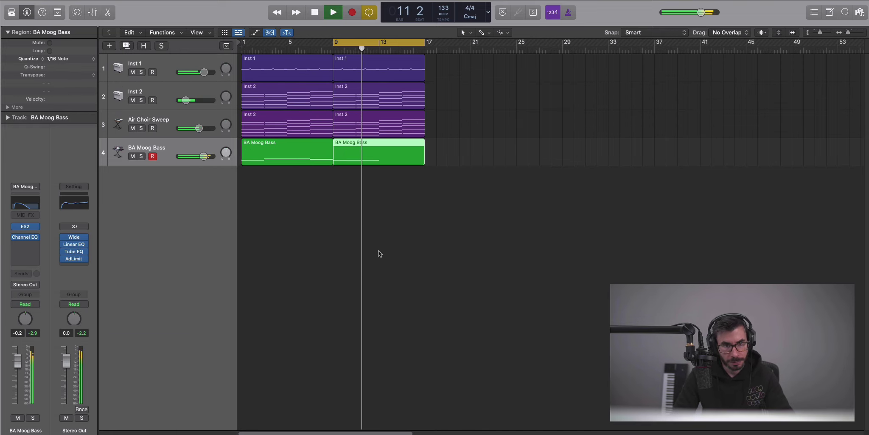
{"action": "key", "text": "space"}
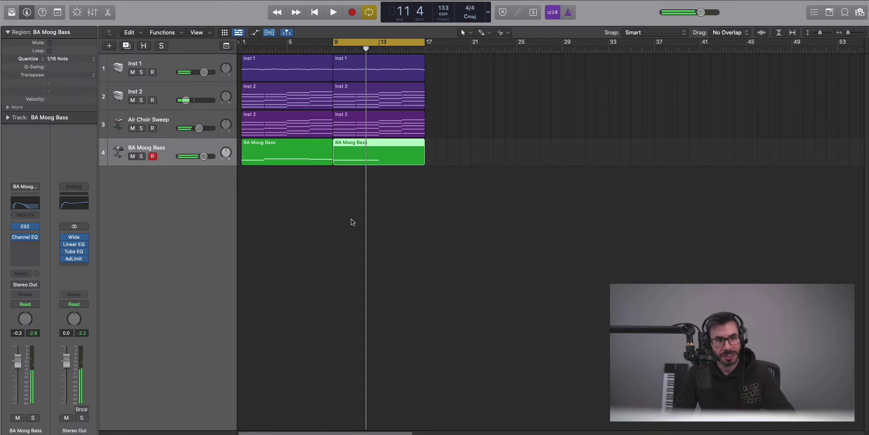
Duplicate the Inst 1 track with HalfTime bypassed on the copy, and move the Inst 1 region at bar 9 onto it
{"action": "left_click", "coordinate": [146, 61]}
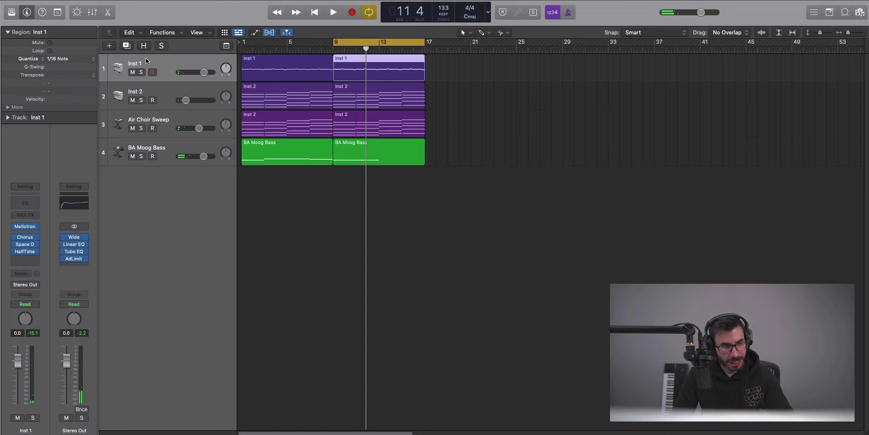
{"action": "key", "text": "super+d"}
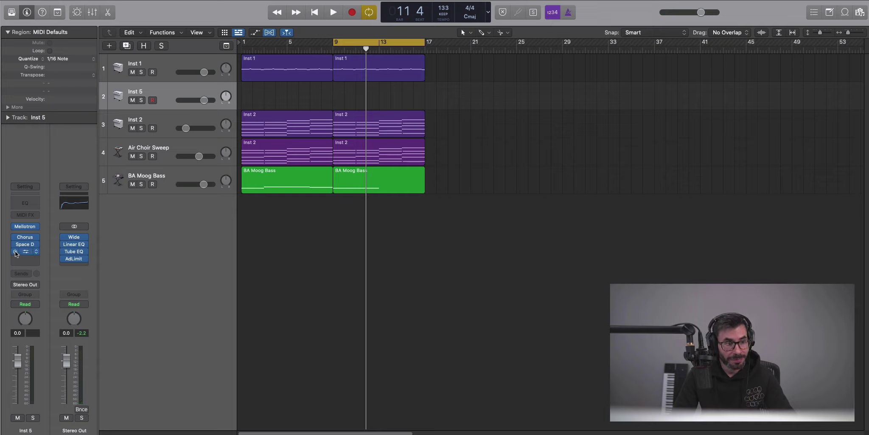
{"action": "left_click_drag", "start_coordinate": [384, 77], "coordinate": [385, 105]}
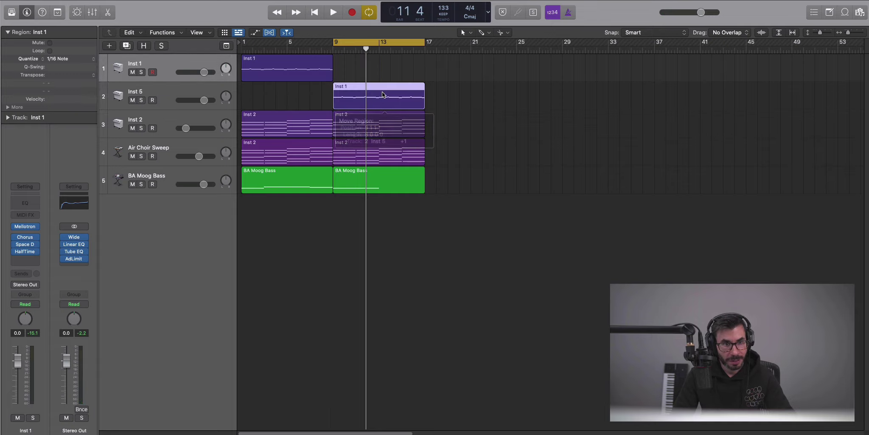
Set the Inst 5 Vintage Mellotron's tape speed to -5 and turn up its tone during playback
{"action": "left_click", "coordinate": [26, 226]}
{"action": "key", "text": "space"}
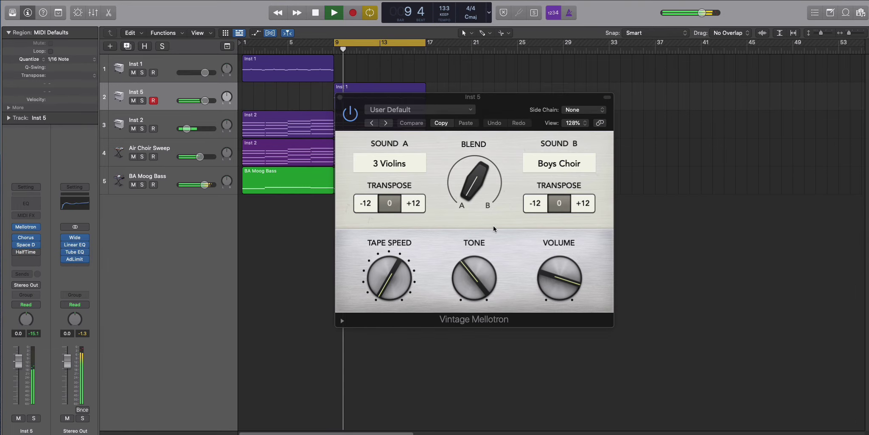
{"action": "mouse_move", "coordinate": [470, 199]}
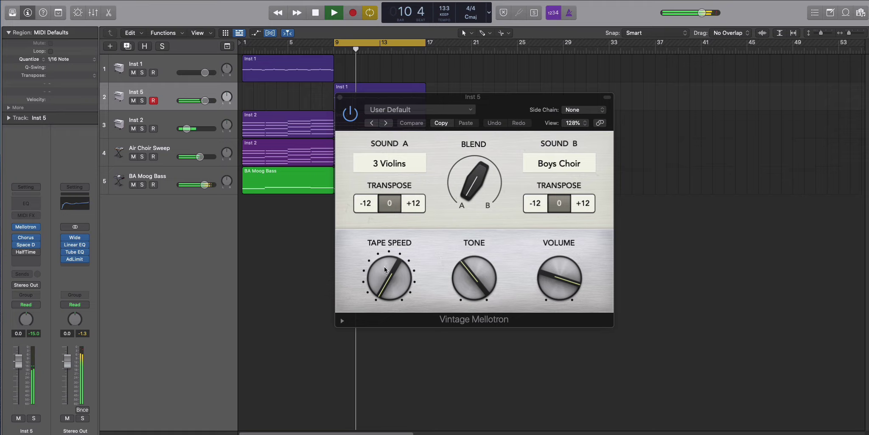
{"action": "left_click_drag", "start_coordinate": [384, 266], "coordinate": [379, 289]}
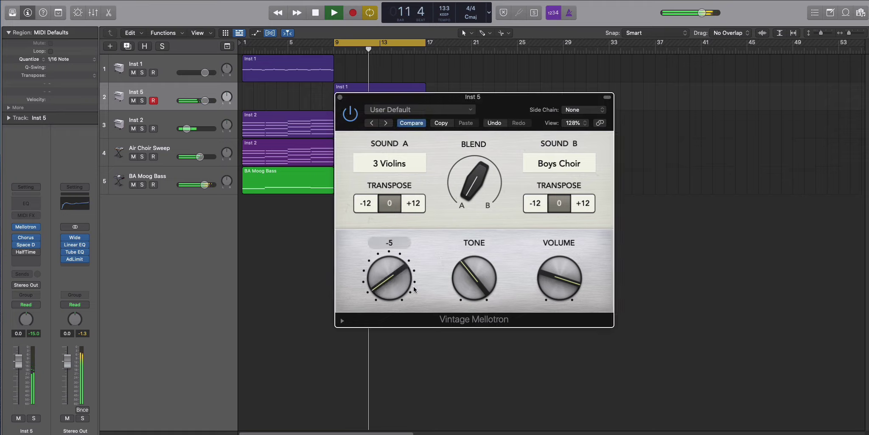
{"action": "left_click_drag", "start_coordinate": [468, 282], "coordinate": [456, 224]}
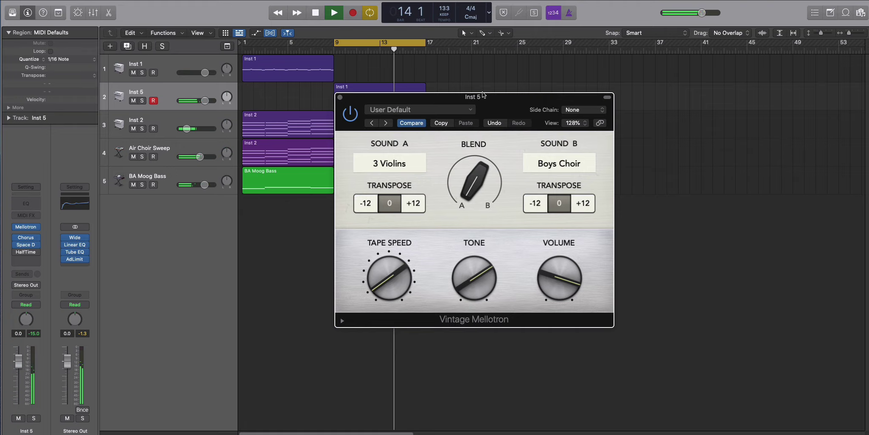
Move the Mellotron window clear of the regions and lower the Inst 5 track volume to -3.8 dB
{"action": "left_click_drag", "start_coordinate": [483, 94], "coordinate": [626, 109]}
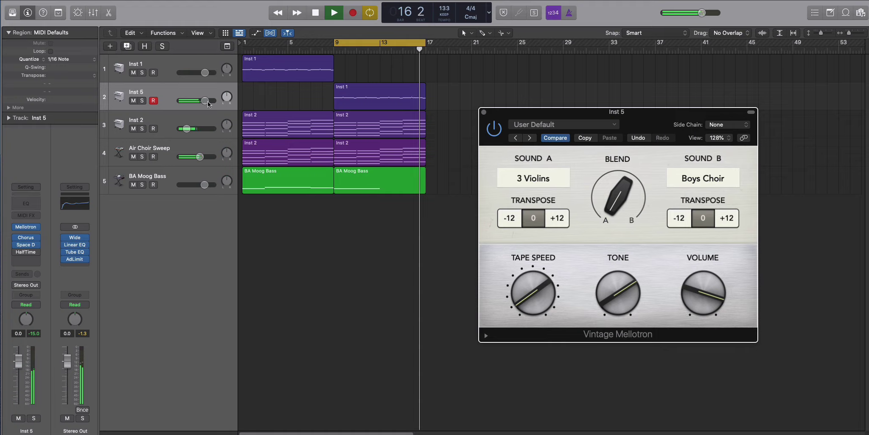
{"action": "left_click_drag", "start_coordinate": [208, 104], "coordinate": [199, 101]}
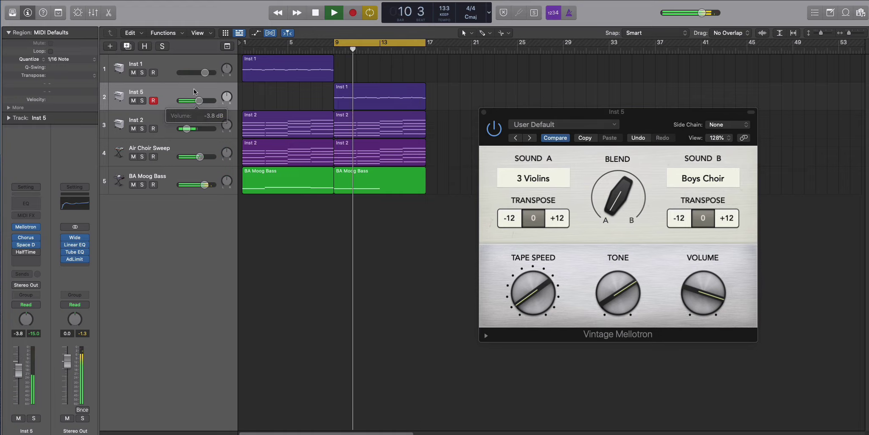
{"action": "key", "text": "space"}
Set the wet level of Inst 5's Space Designer to -10.5 dB, audition it, and close both plug-in windows
{"action": "left_click", "coordinate": [27, 245]}
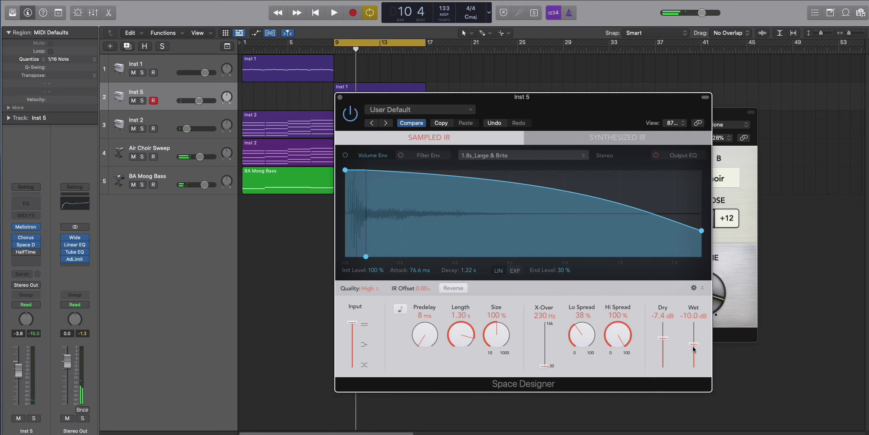
{"action": "key", "text": "space"}
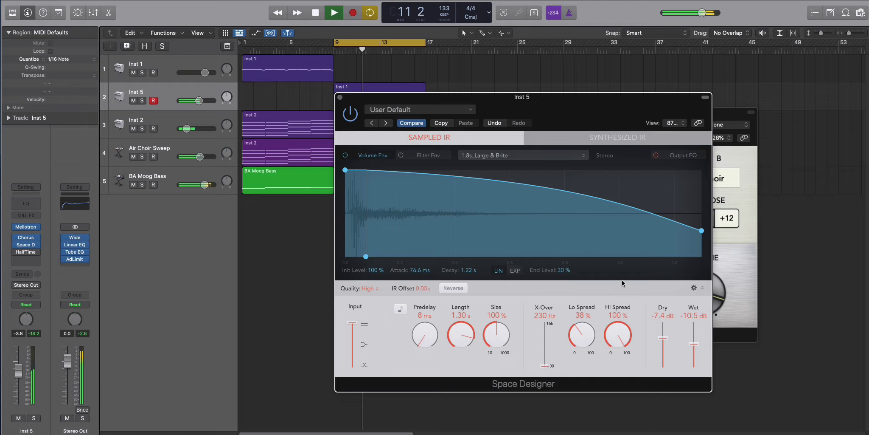
{"action": "left_click", "coordinate": [340, 98]}
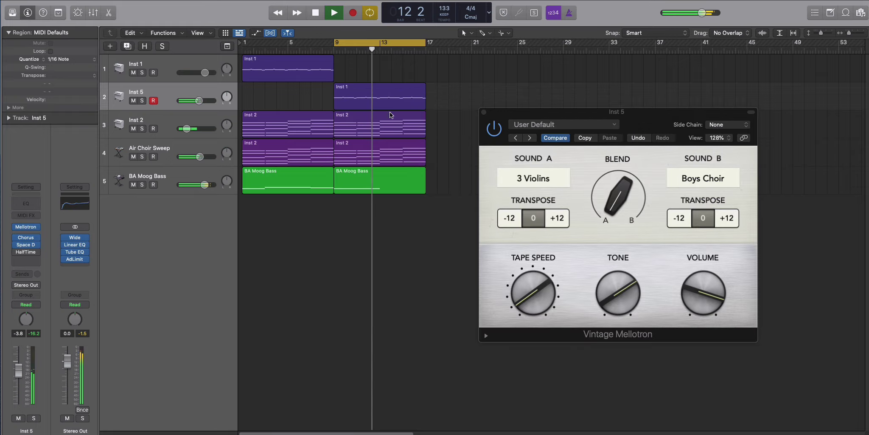
{"action": "left_click", "coordinate": [484, 111]}
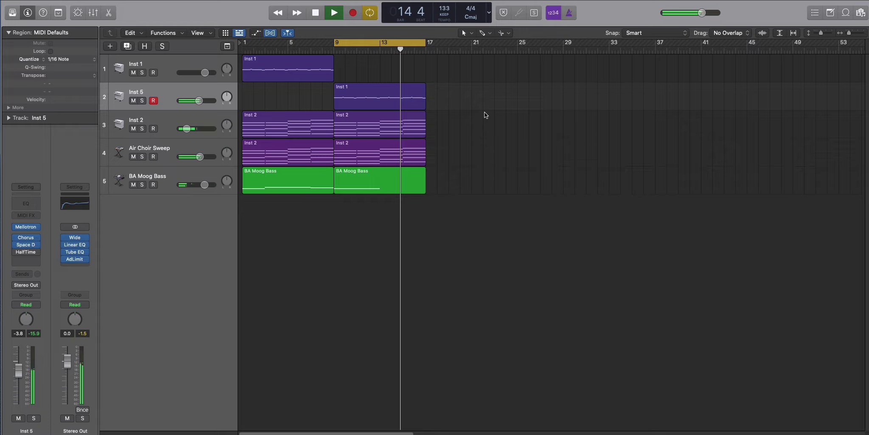
{"action": "key", "text": "space"}
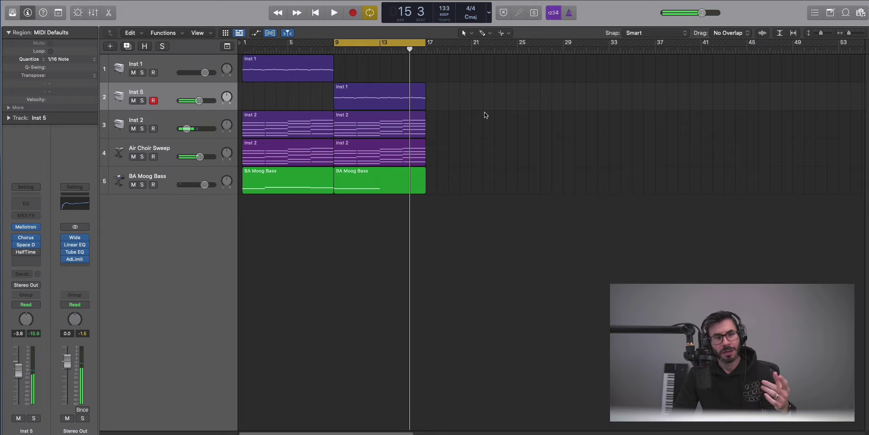
Create an empty software instrument track and place it below BA Moog Bass
{"action": "left_click", "coordinate": [109, 48]}
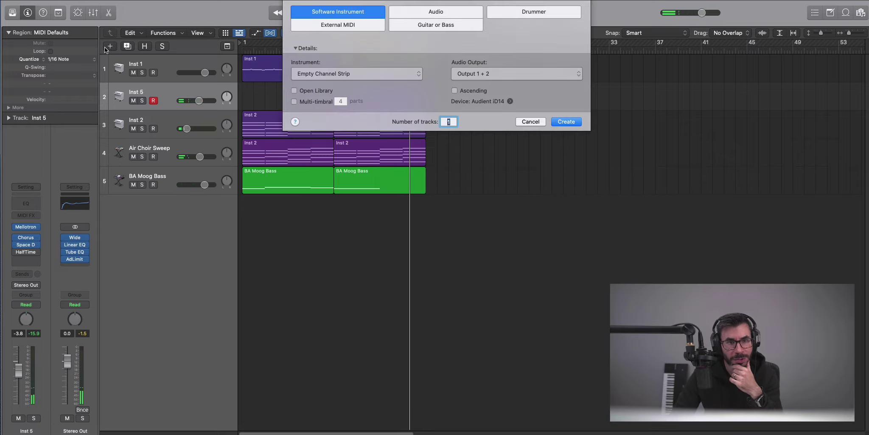
{"action": "key", "text": "Return"}
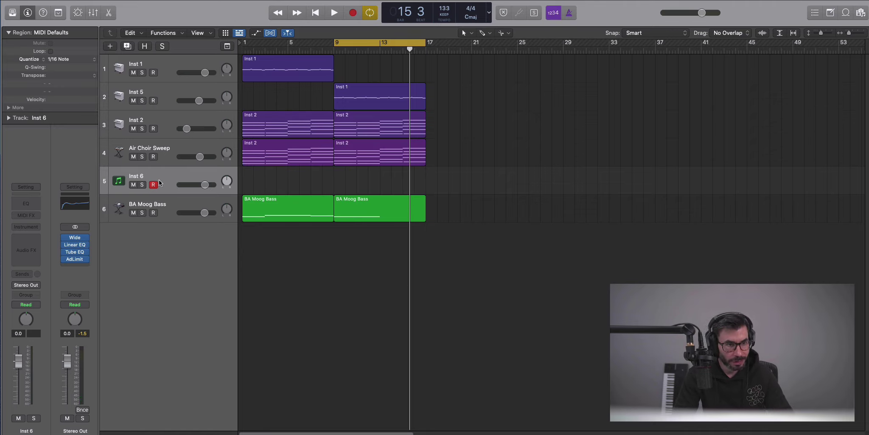
{"action": "left_click_drag", "start_coordinate": [159, 183], "coordinate": [323, 227]}
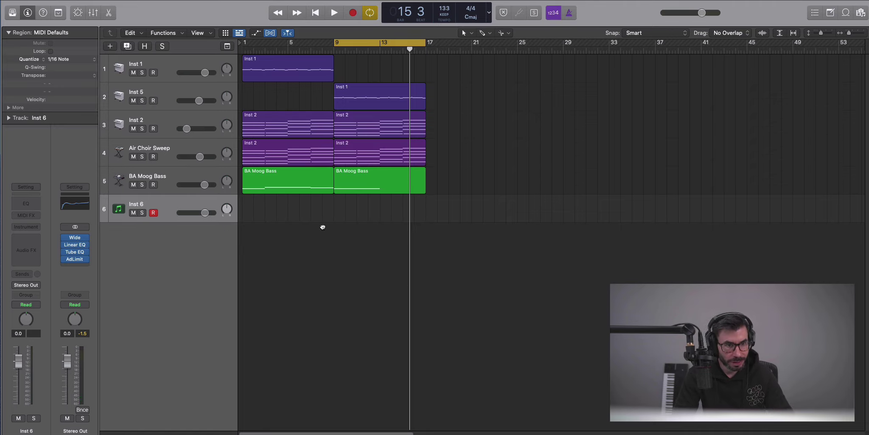
Load Alchemy on Inst 6 with the Colossal Brass preset from the Brass category, and close the plug-in
{"action": "left_click", "coordinate": [33, 229]}
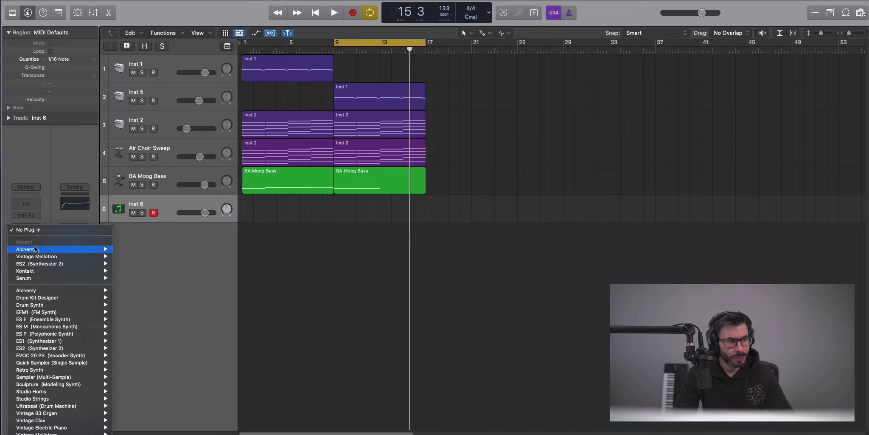
{"action": "key", "text": "Escape"}
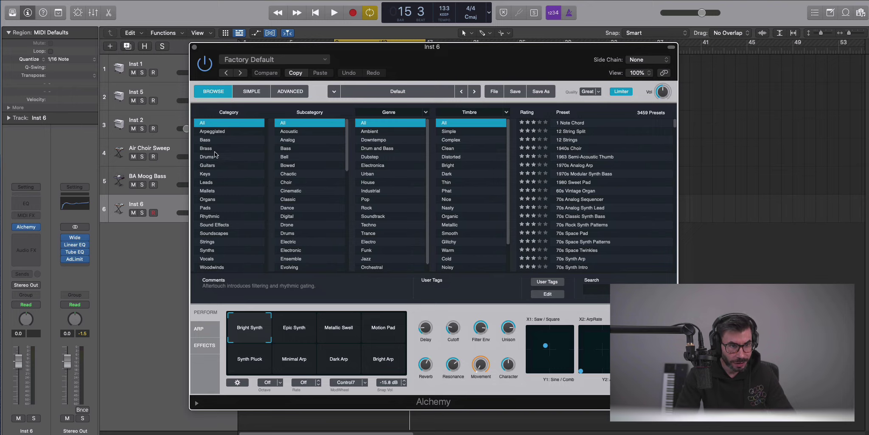
{"action": "left_click", "coordinate": [212, 149]}
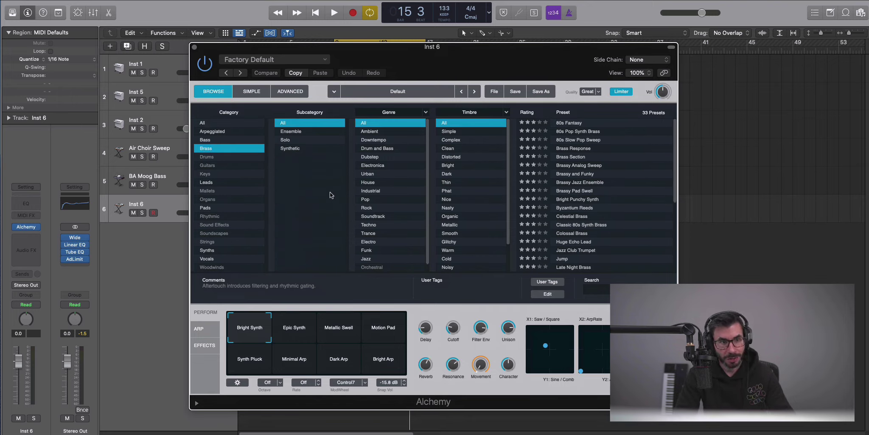
{"action": "left_click", "coordinate": [580, 234]}
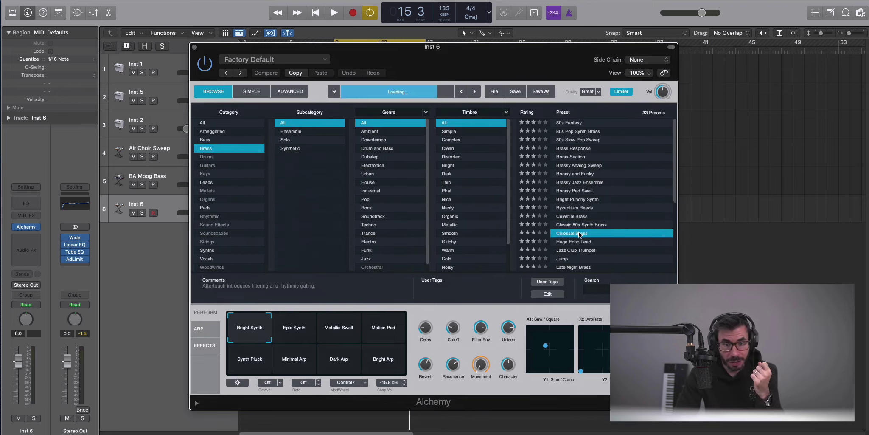
{"action": "left_click", "coordinate": [195, 48]}
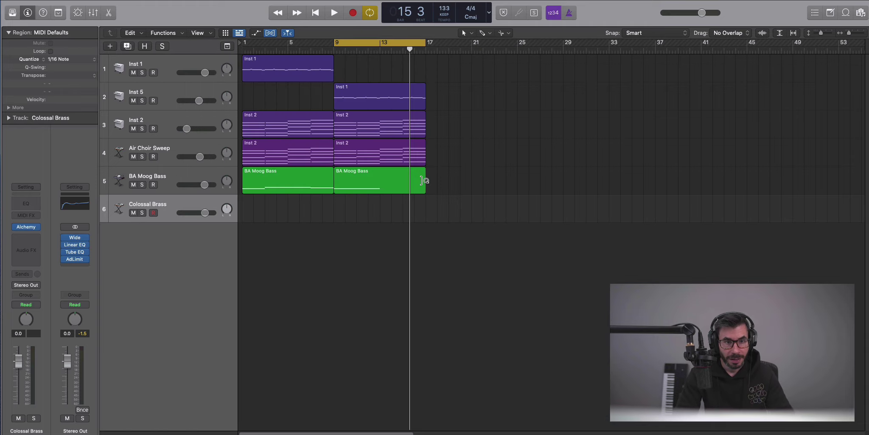
Create a Colossal Brass region from bar 9 to bar 17, add a long note at bar 15, and loop playback from bar 13
{"action": "left_click_drag", "start_coordinate": [342, 217], "coordinate": [426, 218]}
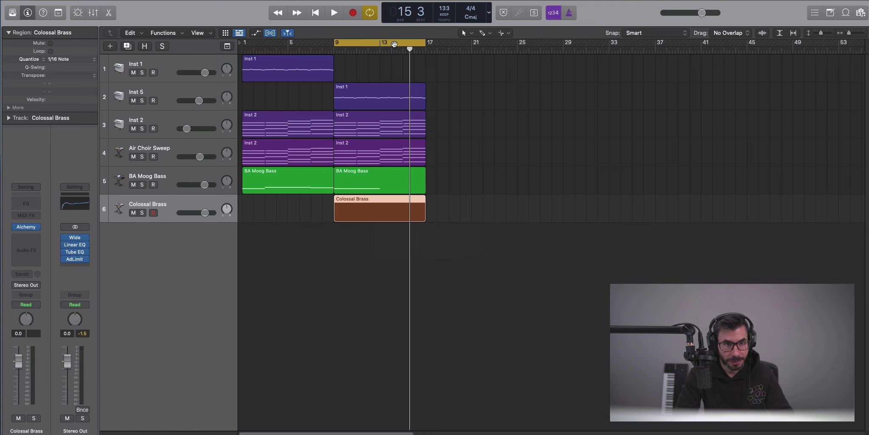
{"action": "key", "text": "e"}
{"action": "key", "text": "space"}
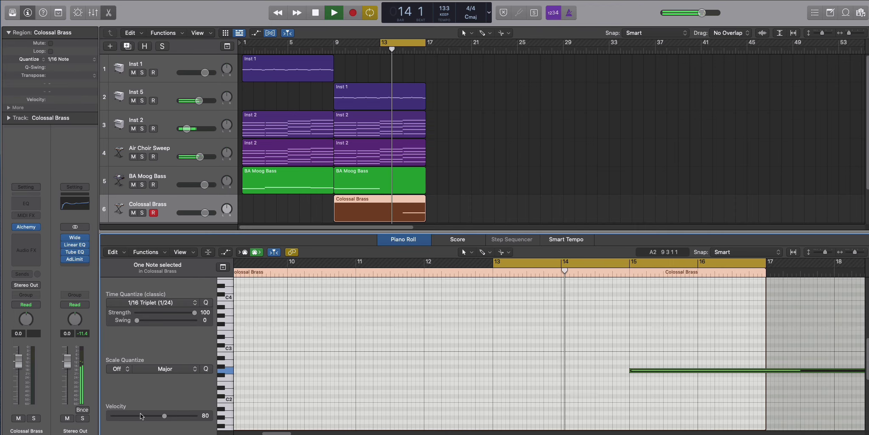
Lower the Colossal Brass track volume to -12.0 dB and set the brass note's velocity to 91
{"action": "left_click_drag", "start_coordinate": [141, 415], "coordinate": [156, 416]}
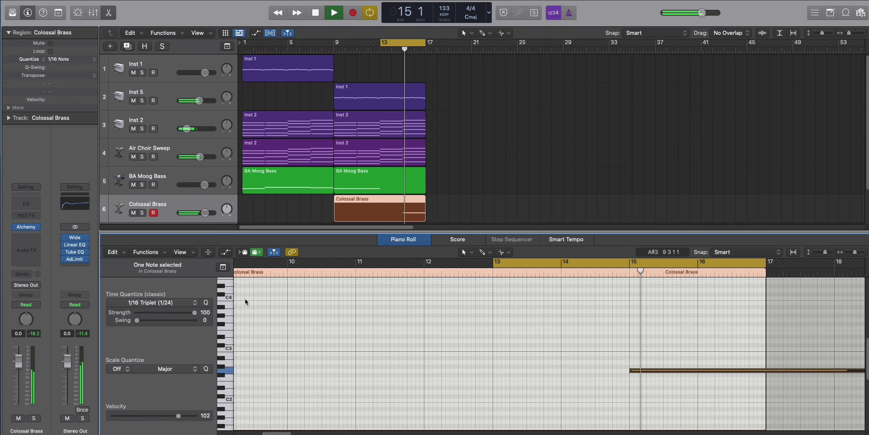
{"action": "left_click_drag", "start_coordinate": [205, 212], "coordinate": [192, 213]}
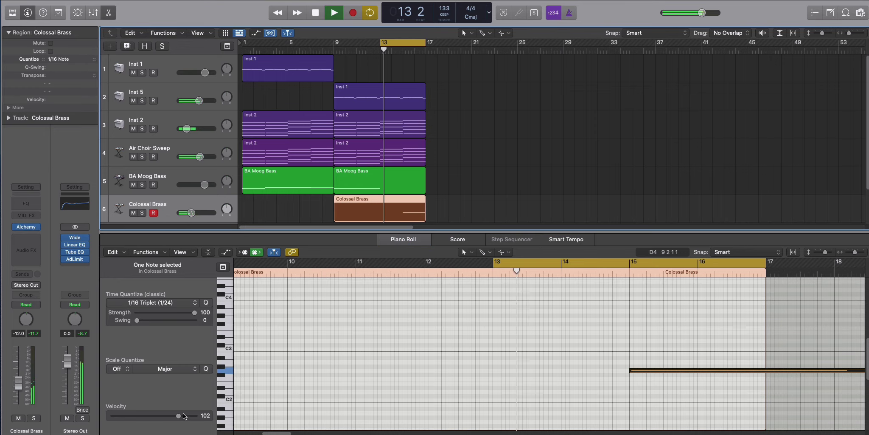
{"action": "left_click_drag", "start_coordinate": [184, 415], "coordinate": [173, 418]}
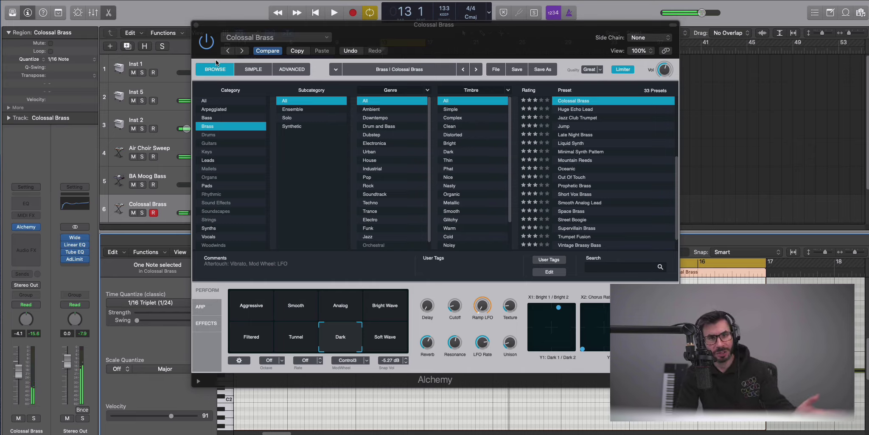
Close the Alchemy plug-in and the note editor, and set the loop range from bar 9 to bar 17
{"action": "left_click", "coordinate": [196, 25]}
{"action": "key", "text": "e"}
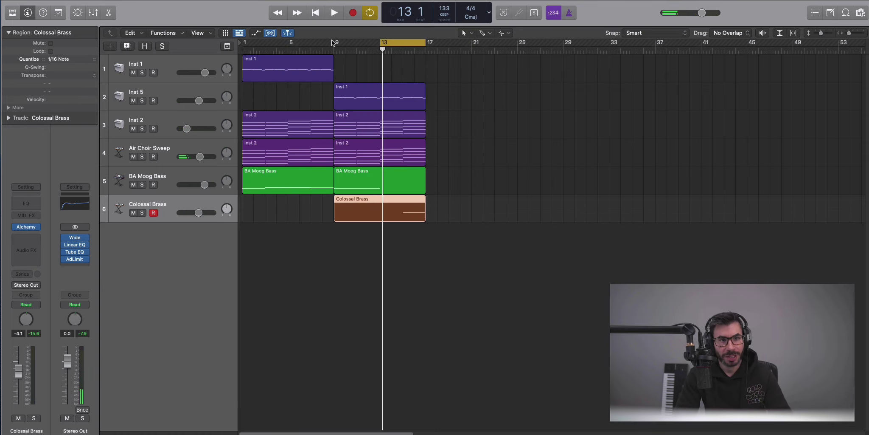
{"action": "left_click_drag", "start_coordinate": [334, 43], "coordinate": [426, 46]}
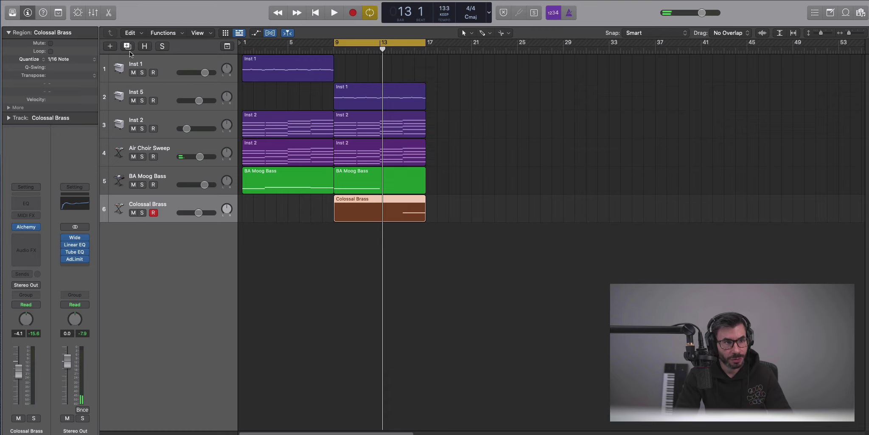
Load the Off The Grid Drum Kit user patch on a new software instrument track and expand its track stack
{"action": "left_click", "coordinate": [109, 45]}
{"action": "key", "text": "Return"}
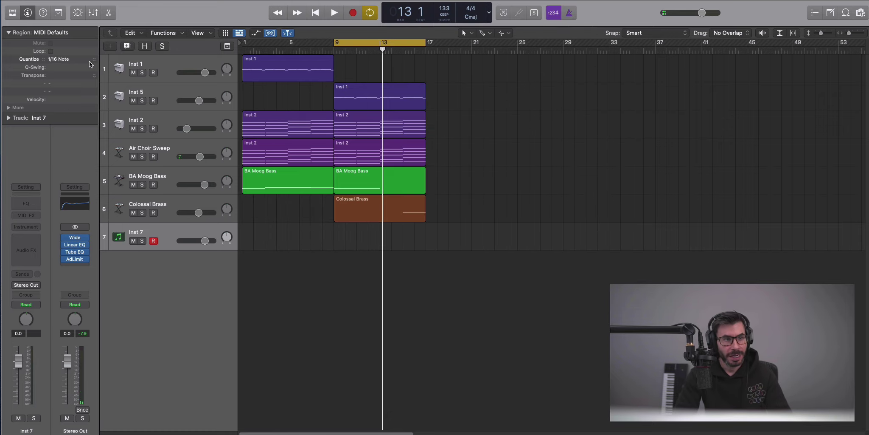
{"action": "left_click", "coordinate": [13, 14]}
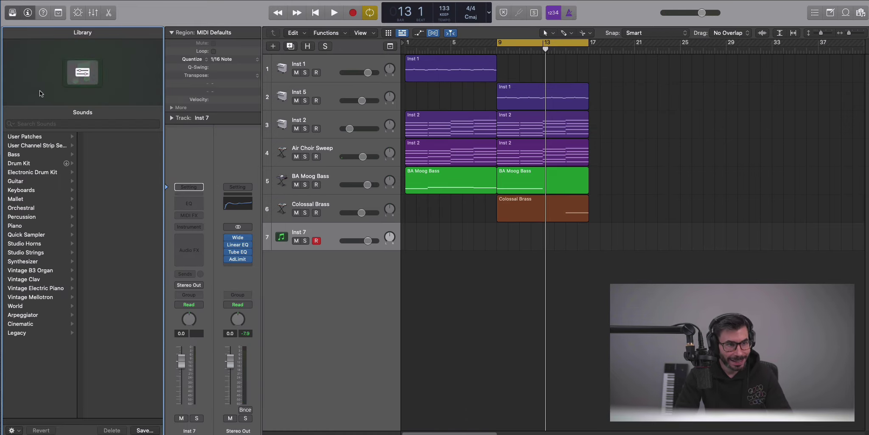
{"action": "left_click", "coordinate": [48, 138]}
{"action": "scroll", "coordinate": [129, 233], "scroll_direction": "down", "scroll_amount": 10}
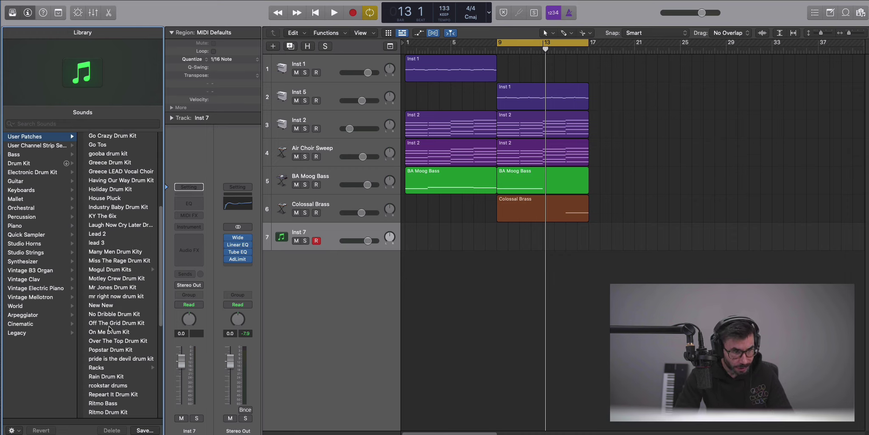
{"action": "left_click", "coordinate": [13, 13]}
{"action": "left_click", "coordinate": [115, 237]}
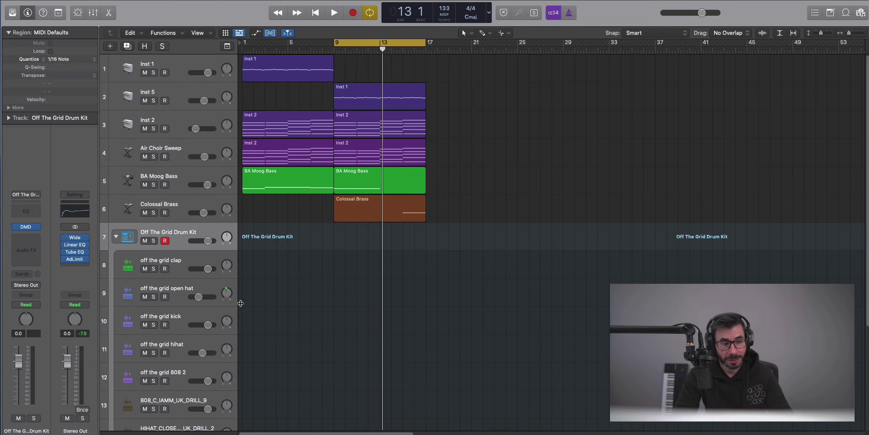
{"action": "scroll", "coordinate": [251, 303], "scroll_direction": "down", "scroll_amount": 3}
{"action": "scroll", "coordinate": [251, 238], "scroll_direction": "down", "scroll_amount": 2}
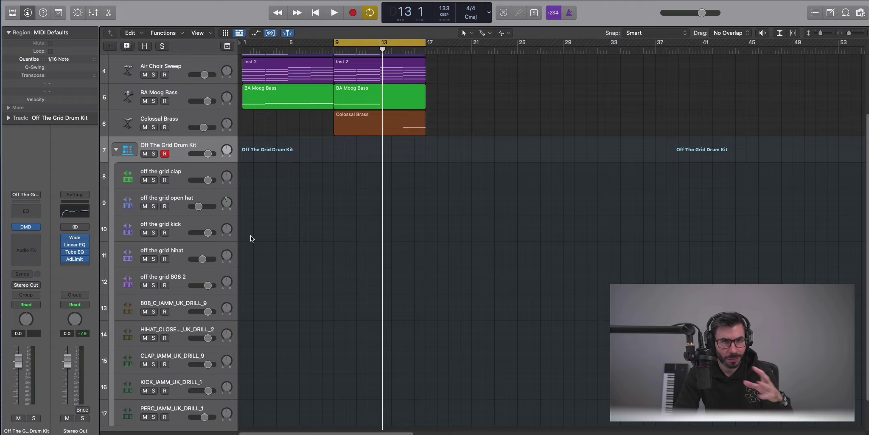
{"action": "scroll", "coordinate": [252, 264], "scroll_direction": "down", "scroll_amount": 1}
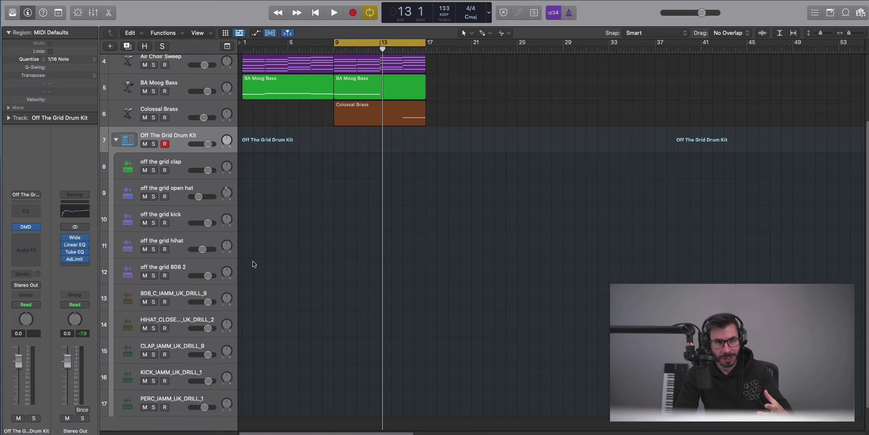
Create a pattern region on the off the grid clap track at bar 9 with steps 9 and 15 on
{"action": "right_click", "coordinate": [337, 167]}
{"action": "left_click", "coordinate": [352, 174]}
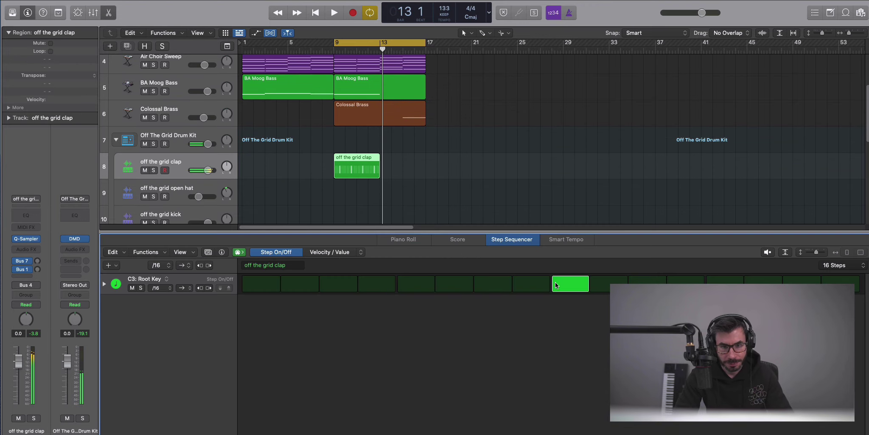
{"action": "key", "text": "space"}
{"action": "left_click", "coordinate": [799, 283]}
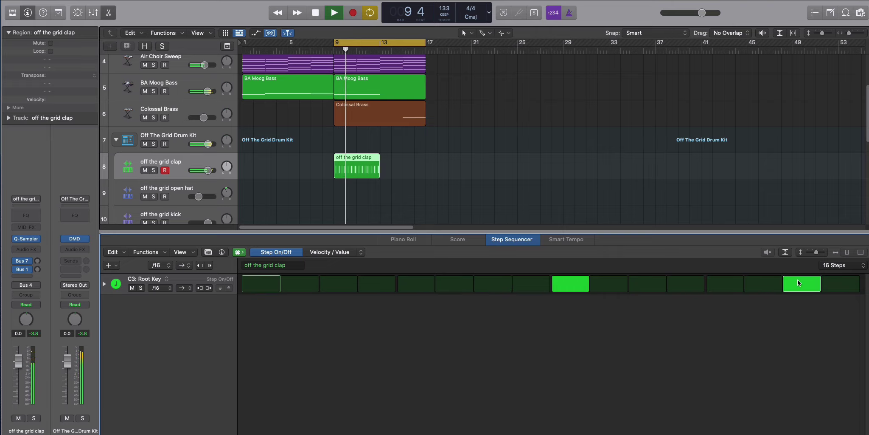
Repeat the clap region to fill up to bar 17 and lower the clap track volume to -2.5 dB
{"action": "left_click", "coordinate": [343, 160]}
{"action": "key", "text": "super+r"}
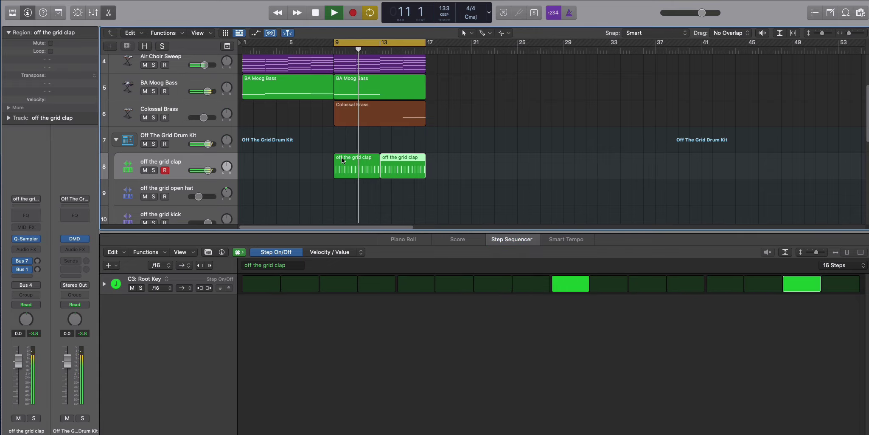
{"action": "left_click_drag", "start_coordinate": [212, 173], "coordinate": [208, 172]}
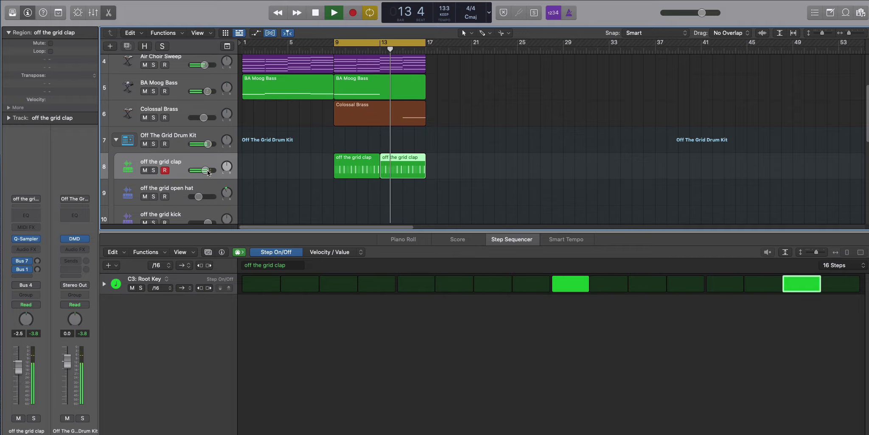
Create an open hat pattern region at bar 9 with only step 1 on, and repeat it up to bar 17
{"action": "right_click", "coordinate": [346, 190]}
{"action": "left_click", "coordinate": [353, 200]}
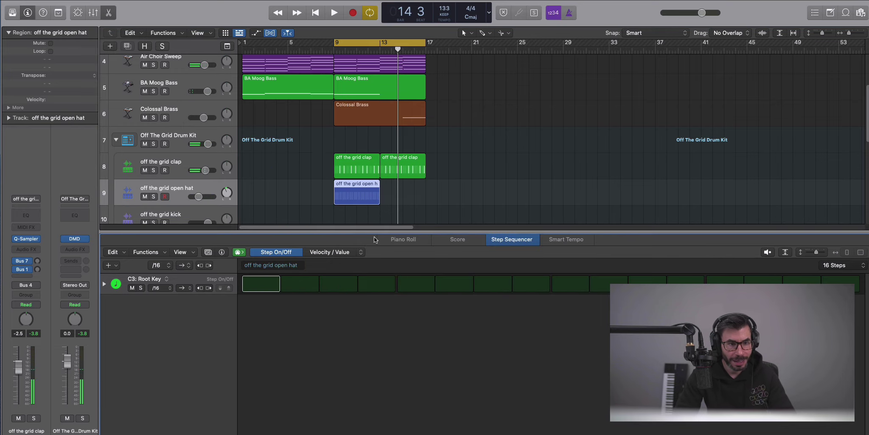
{"action": "left_click", "coordinate": [269, 282]}
{"action": "key", "text": "space"}
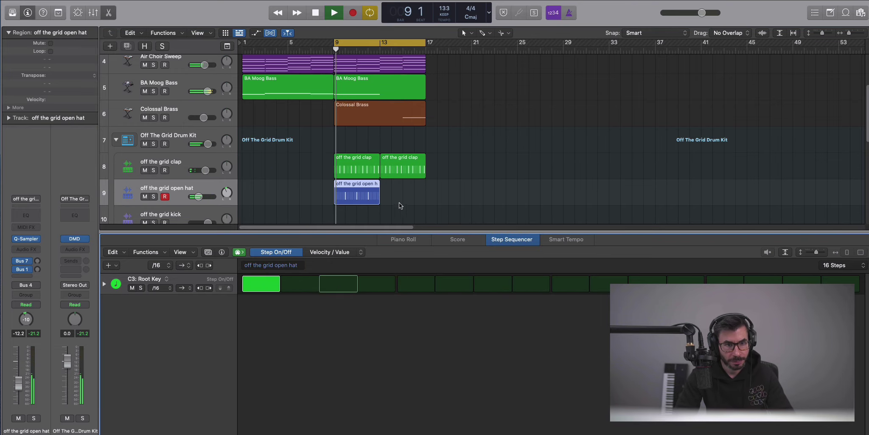
{"action": "left_click", "coordinate": [366, 199]}
{"action": "key", "text": "super+r"}
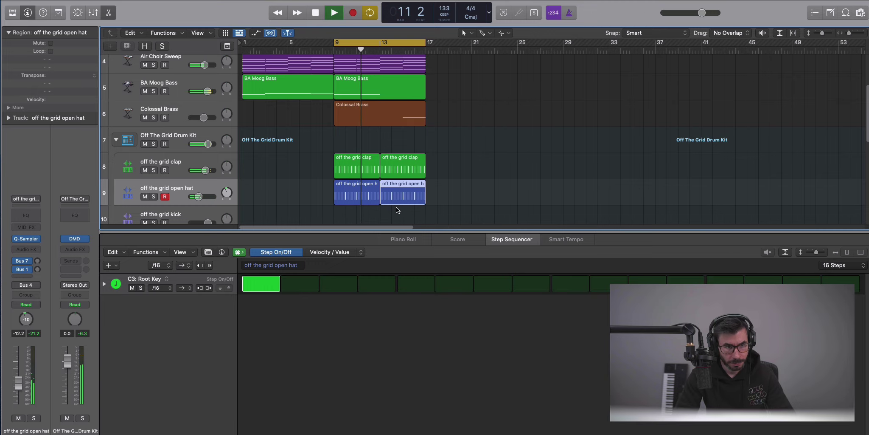
{"action": "key", "text": "x"}
{"action": "key", "text": "x"}
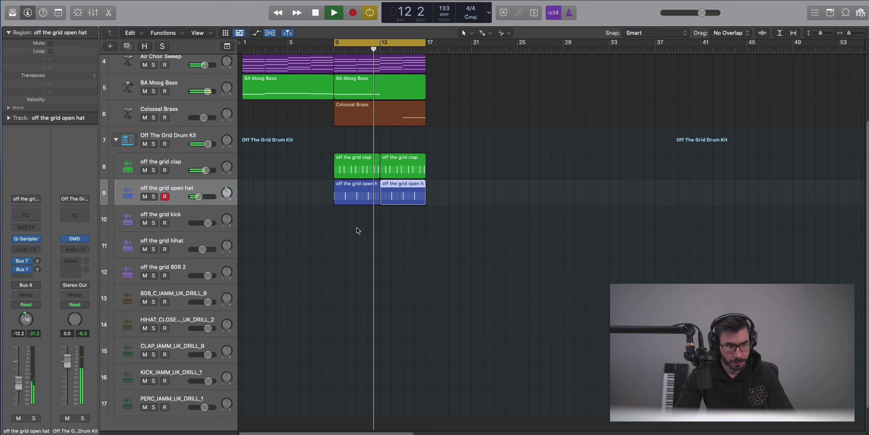
Create a MIDI region on the kick track at bar 9 with G#0 notes at 9 1 1, 9 2 3, 9 4 3 and 10 2 1
{"action": "key", "text": "space"}
{"action": "right_click", "coordinate": [336, 219]}
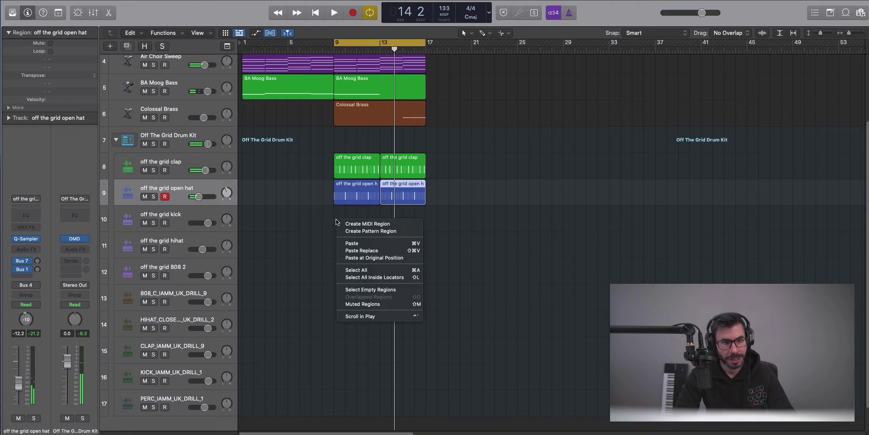
{"action": "left_click", "coordinate": [353, 224]}
{"action": "key", "text": "p"}
{"action": "key", "text": "space"}
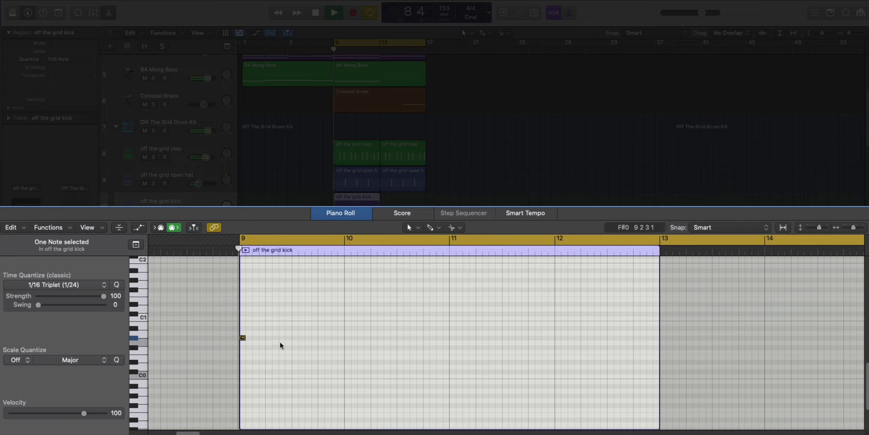
{"action": "left_click", "coordinate": [282, 337]}
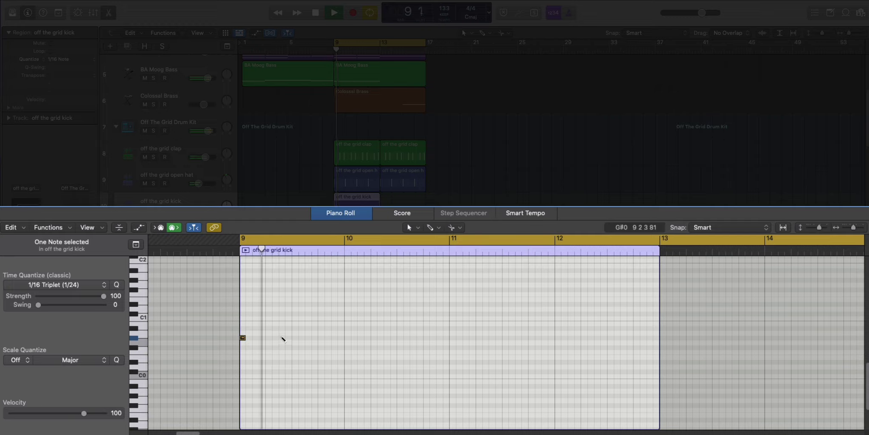
{"action": "left_click", "coordinate": [334, 337]}
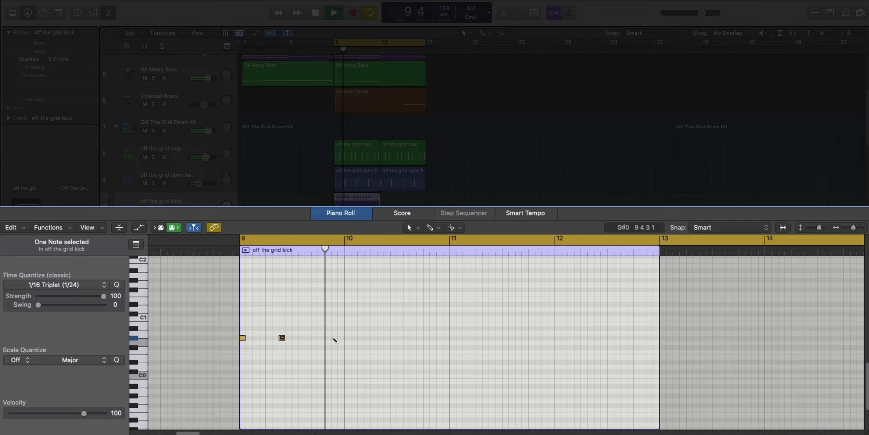
{"action": "left_click", "coordinate": [374, 337]}
Repeat the four kick notes so the same rhythm fills bars 11 and 12
{"action": "left_click_drag", "start_coordinate": [390, 354], "coordinate": [229, 322]}
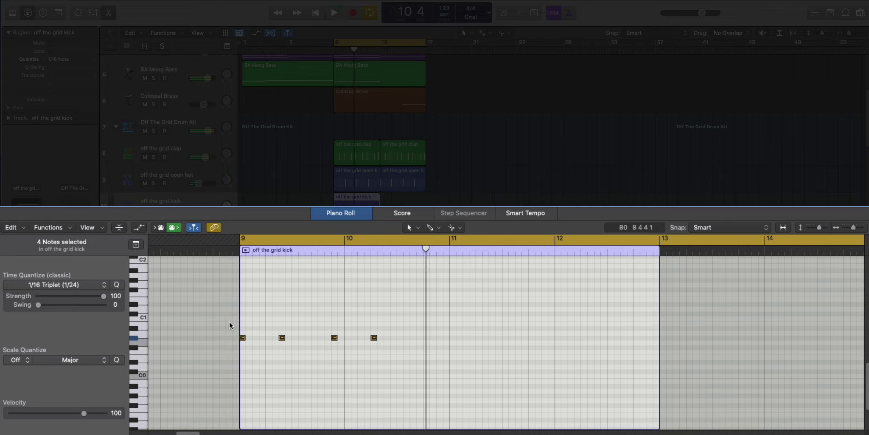
{"action": "key", "text": "super+r"}
{"action": "key", "text": "space"}
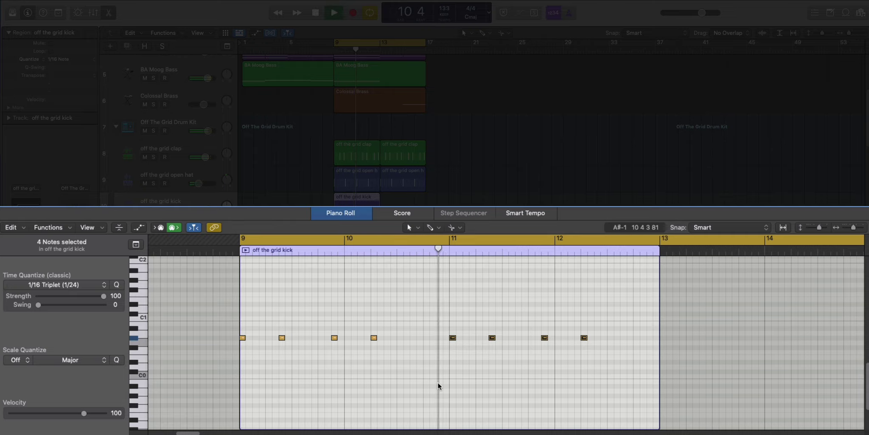
Loop bar 12 during playback and add two more G#0 kick notes at 12 3 3 and 12 4 3
{"action": "scroll", "coordinate": [442, 381], "scroll_direction": "right", "scroll_amount": 5}
{"action": "scroll", "coordinate": [447, 378], "scroll_direction": "right", "scroll_amount": 2}
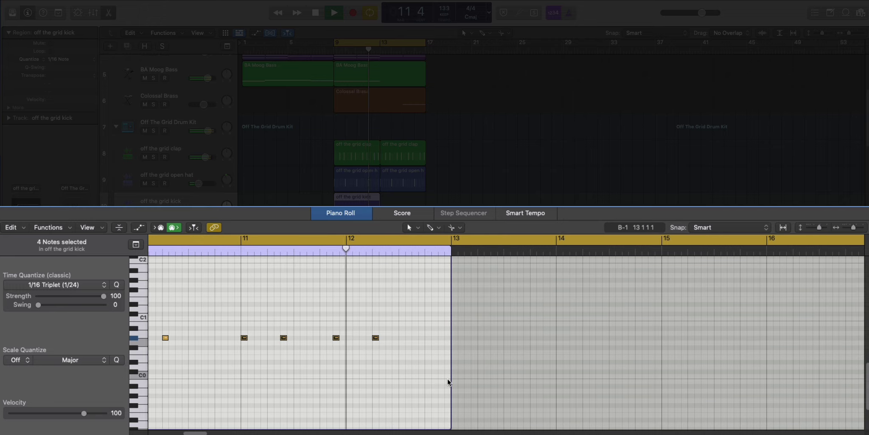
{"action": "key", "text": "space"}
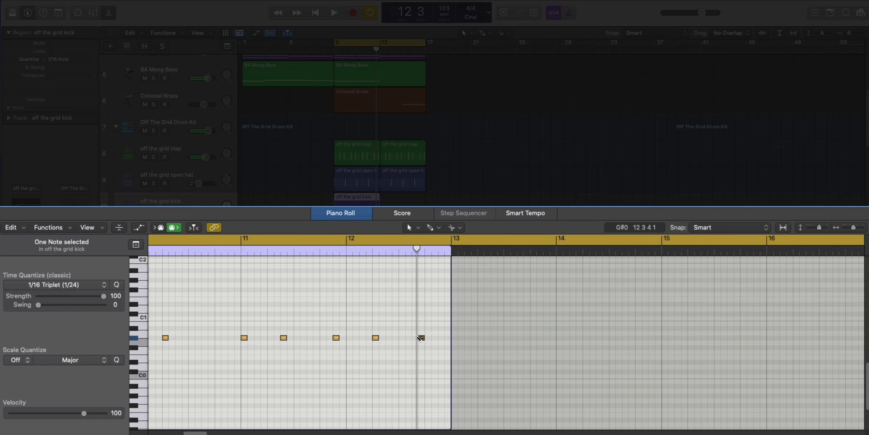
{"action": "left_click_drag", "start_coordinate": [351, 240], "coordinate": [449, 243]}
{"action": "key", "text": "space"}
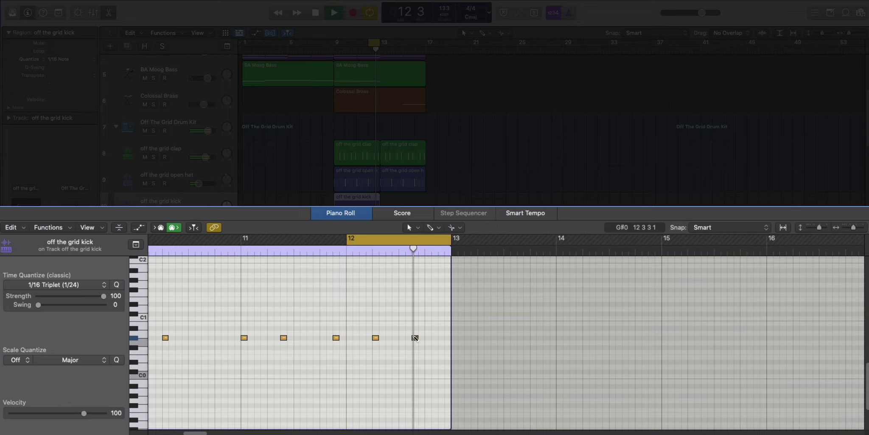
{"action": "left_click", "coordinate": [415, 337]}
{"action": "left_click", "coordinate": [425, 374], "text": "ctrl+alt"}
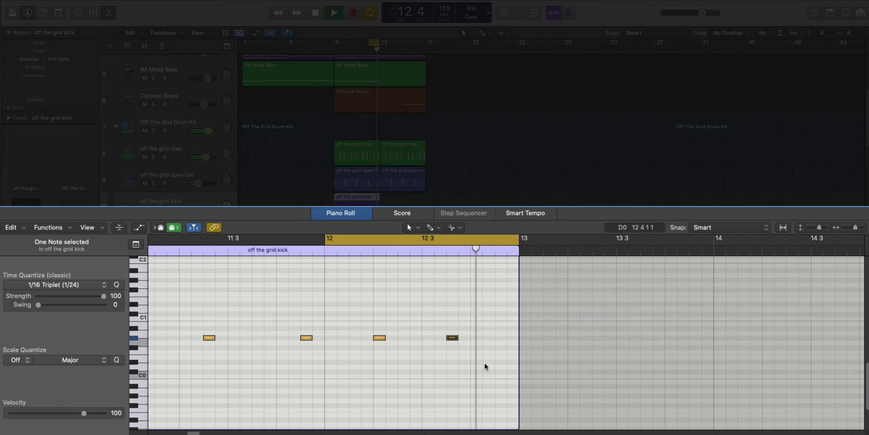
{"action": "left_click", "coordinate": [497, 338], "text": "super"}
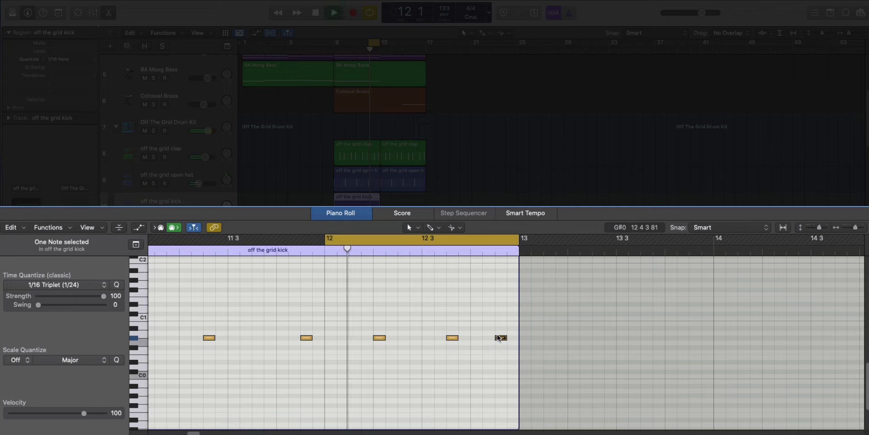
{"action": "key", "text": "space"}
Set the time quantize to 1/32 Triplet and paint two short kick notes at 12 4 1 with the Brush tool
{"action": "left_click", "coordinate": [432, 227]}
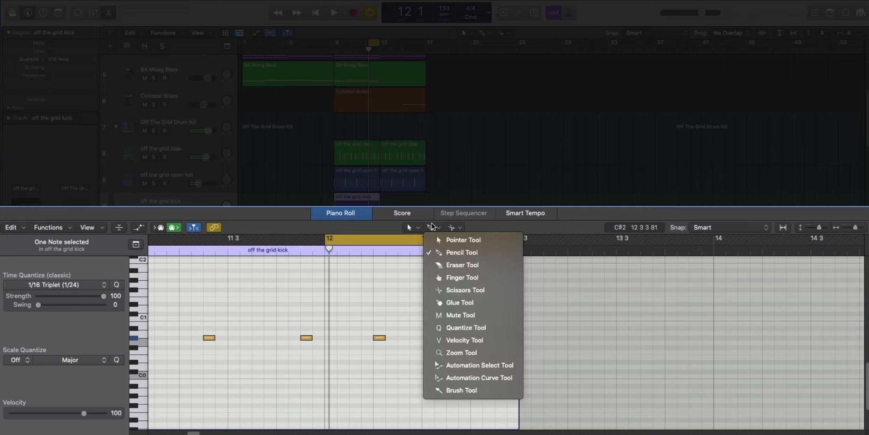
{"action": "left_click", "coordinate": [456, 389]}
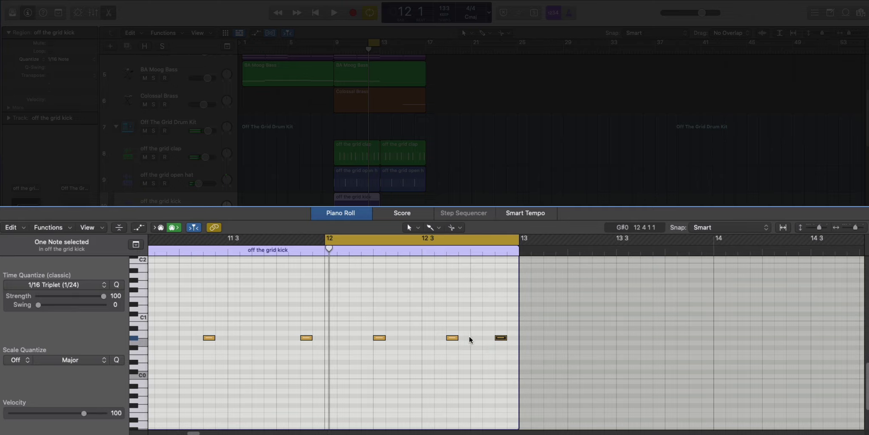
{"action": "left_click_drag", "start_coordinate": [472, 338], "coordinate": [483, 337]}
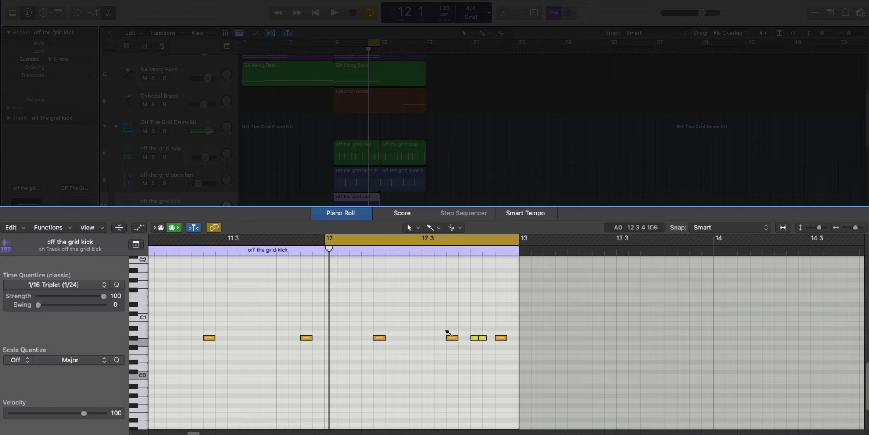
{"action": "left_click", "coordinate": [44, 284]}
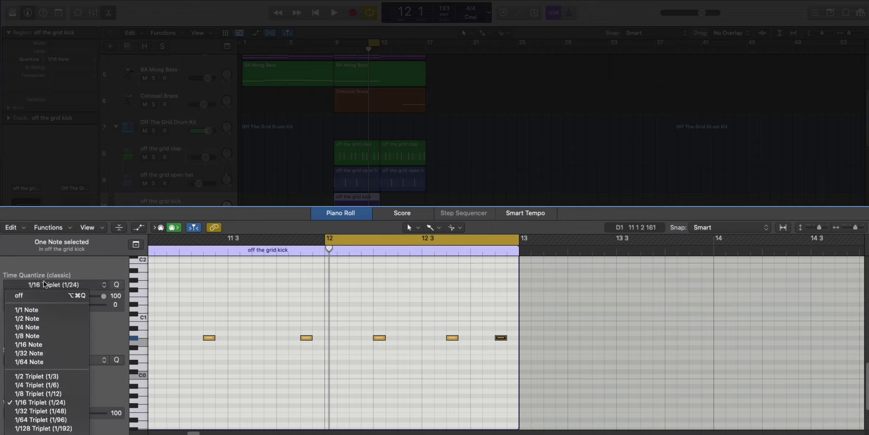
{"action": "left_click", "coordinate": [51, 412]}
{"action": "left_click", "coordinate": [474, 338]}
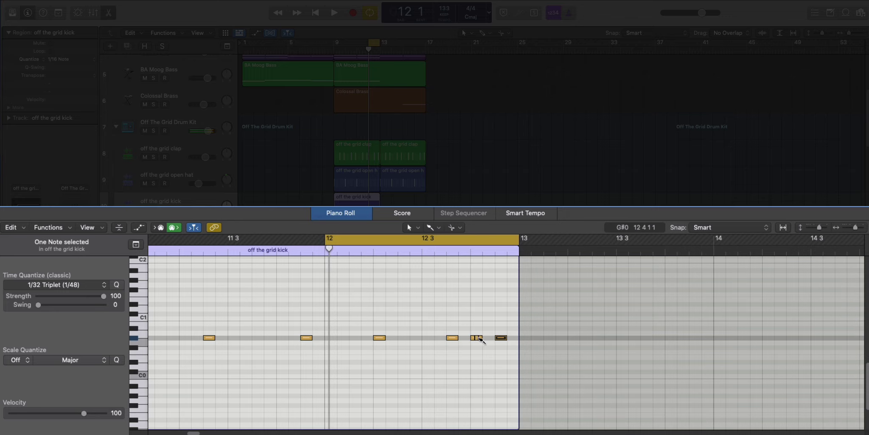
{"action": "left_click", "coordinate": [466, 351]}
{"action": "key", "text": "space"}
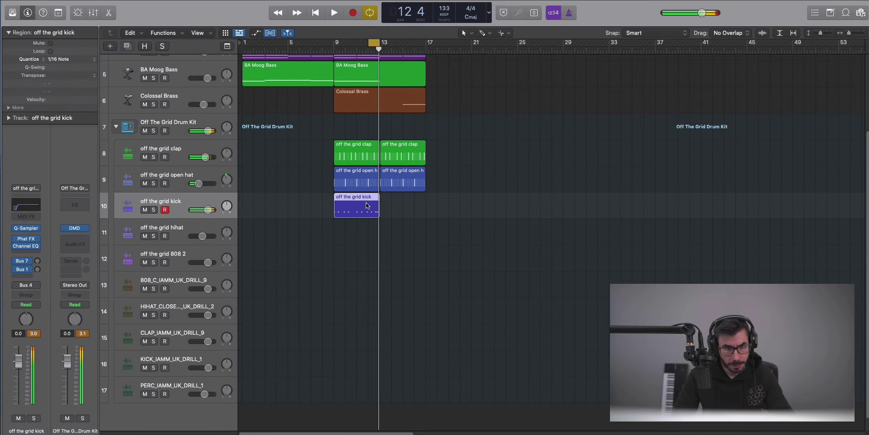
Repeat the kick region up to bar 17 and play the loop from bar 9 to bar 17
{"action": "key", "text": "super+r"}
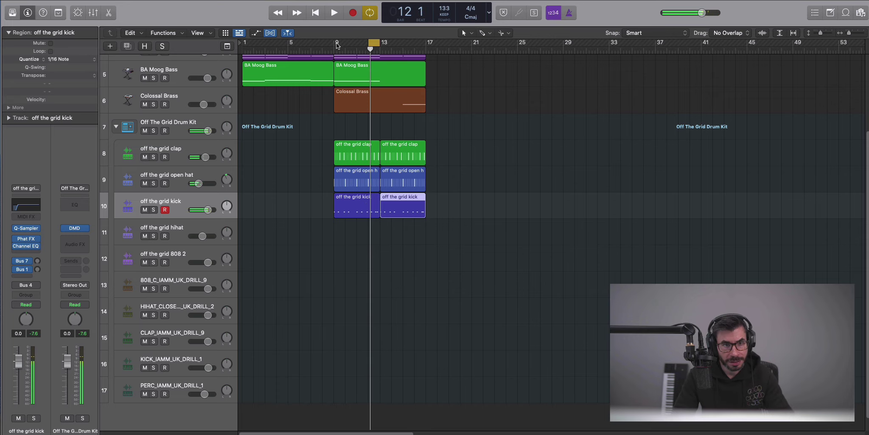
{"action": "left_click_drag", "start_coordinate": [336, 42], "coordinate": [425, 42]}
{"action": "key", "text": "space"}
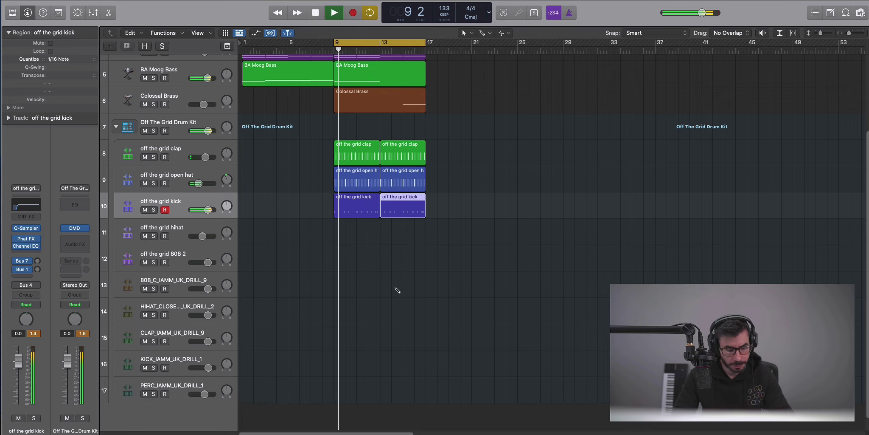
Create a pattern region at bar 9 on the off the grid hihat track and turn on all 16 steps
{"action": "key", "text": "x"}
{"action": "key", "text": "x"}
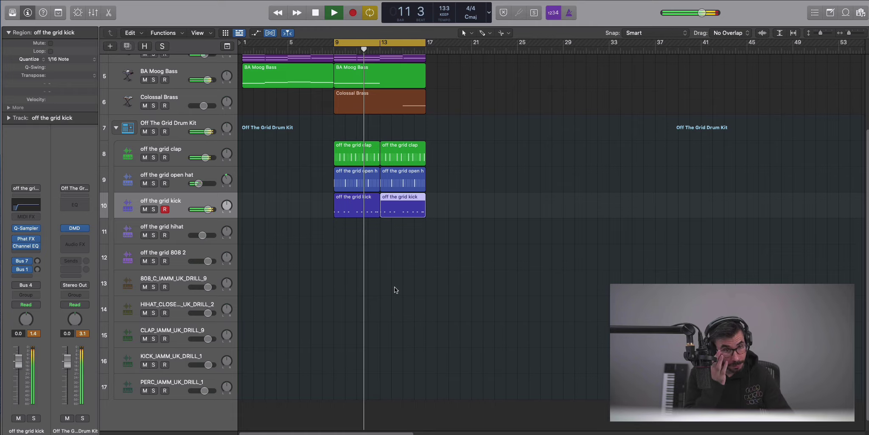
{"action": "key", "text": "space"}
{"action": "right_click", "coordinate": [341, 233]}
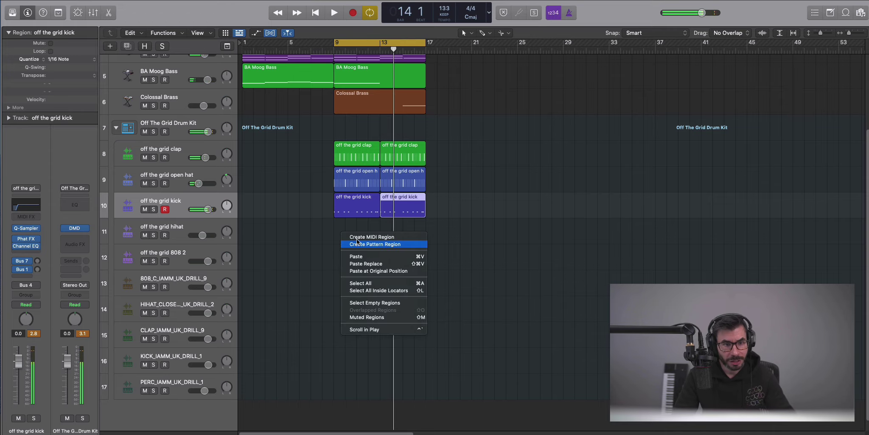
{"action": "left_click", "coordinate": [357, 244]}
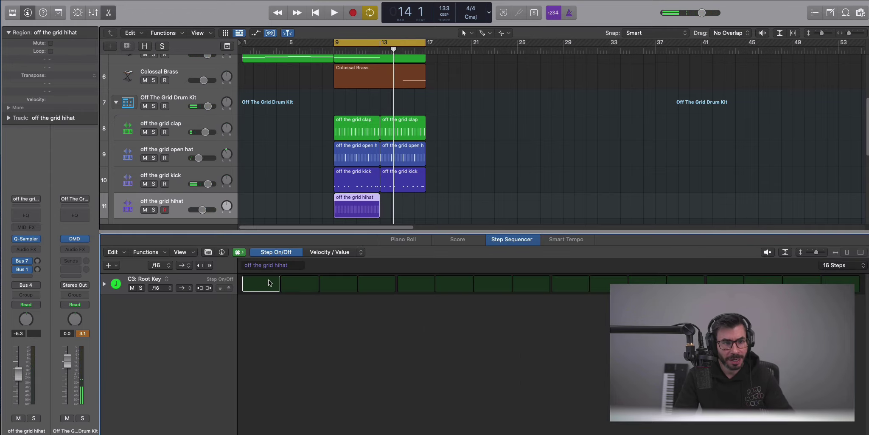
{"action": "left_click_drag", "start_coordinate": [269, 283], "coordinate": [841, 284]}
Play back the new hi-hat pattern and repeat its region to fill bars 13 to 17
{"action": "key", "text": "space"}
{"action": "key", "text": "x"}
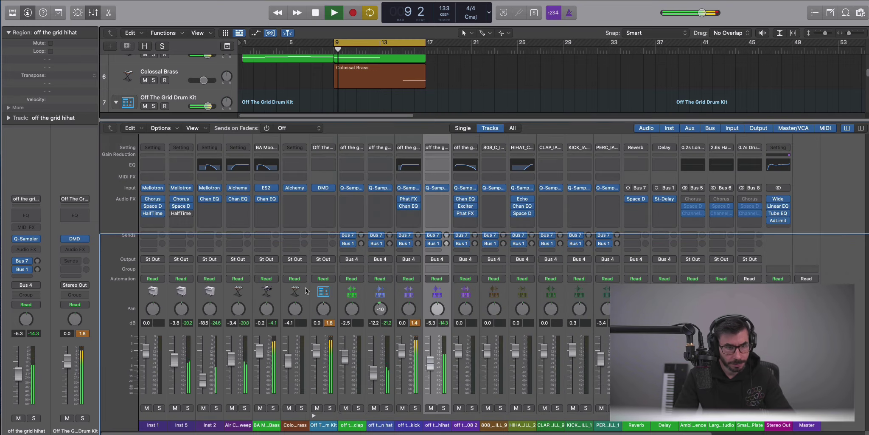
{"action": "key", "text": "x"}
{"action": "double_click", "coordinate": [355, 229]}
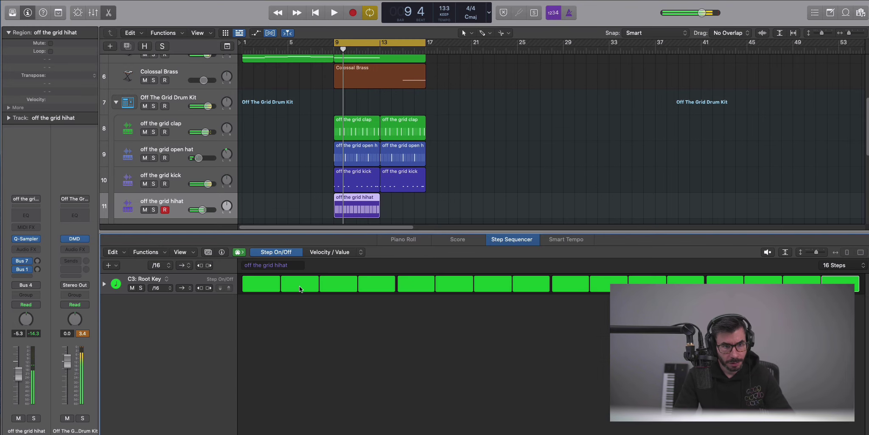
{"action": "left_click", "coordinate": [156, 288]}
{"action": "left_click", "coordinate": [168, 288]}
{"action": "key", "text": "space"}
{"action": "key", "text": "x"}
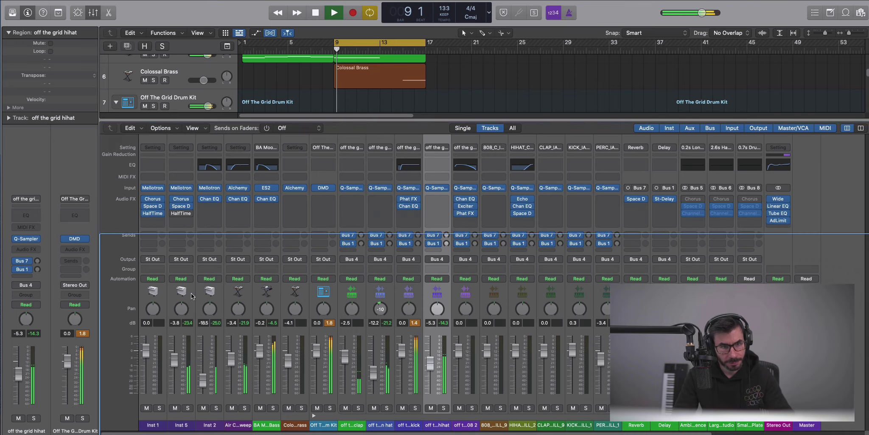
{"action": "key", "text": "x"}
{"action": "key", "text": "super+r"}
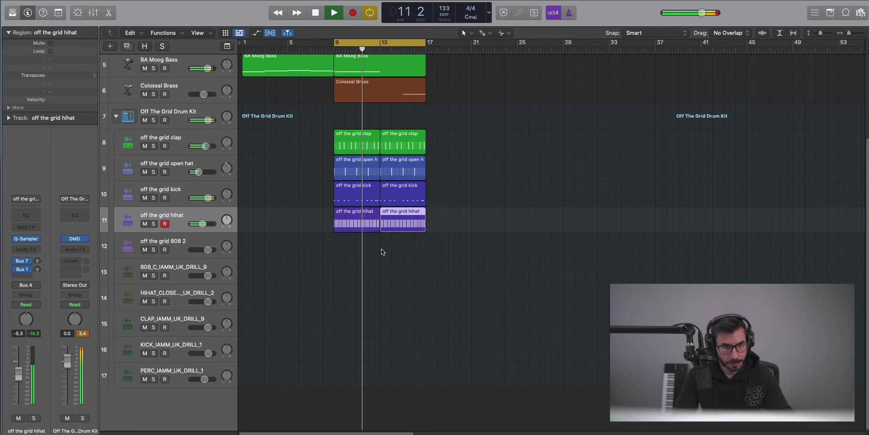
Create a MIDI region on the off the grid 808 2 track spanning bars 13 to 17 and stop playback
{"action": "right_click", "coordinate": [392, 252]}
{"action": "left_click", "coordinate": [392, 251]}
{"action": "left_click_drag", "start_coordinate": [394, 253], "coordinate": [424, 253]}
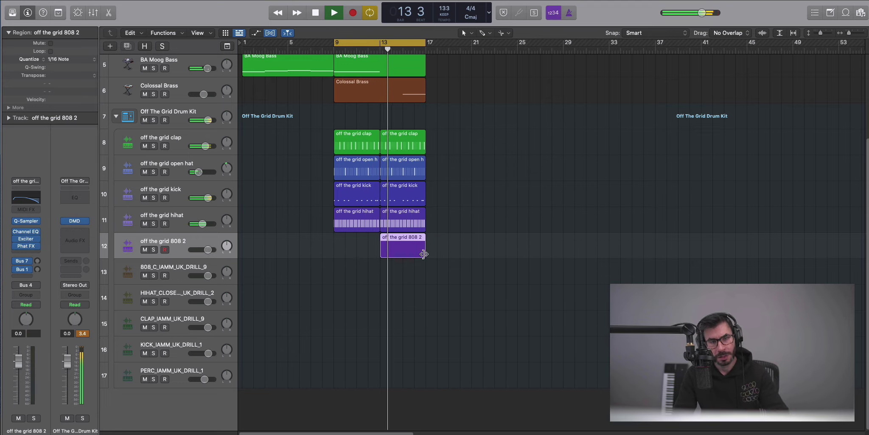
{"action": "key", "text": "space"}
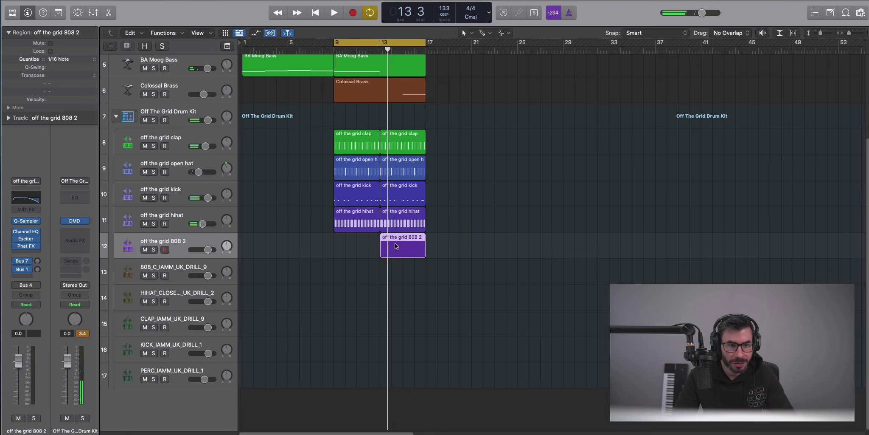
Open the 808 region and add short G#3 notes at 13 1 1, 13 2 3, 13 4 3 and 14 2 1
{"action": "double_click", "coordinate": [423, 253]}
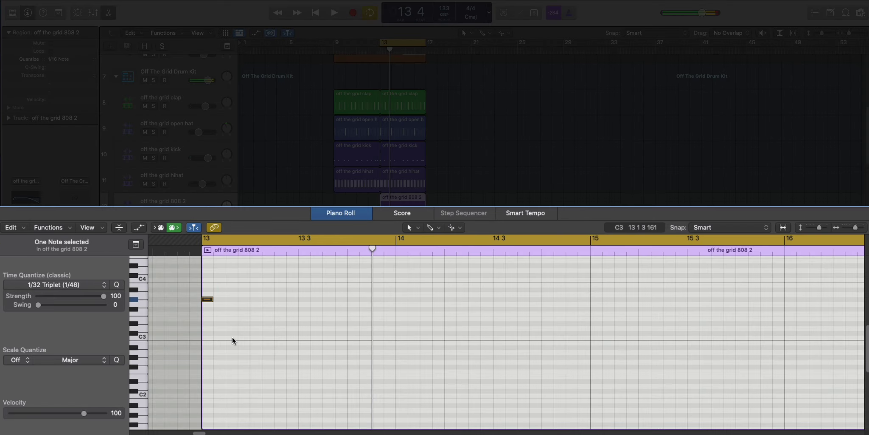
{"action": "key", "text": "space"}
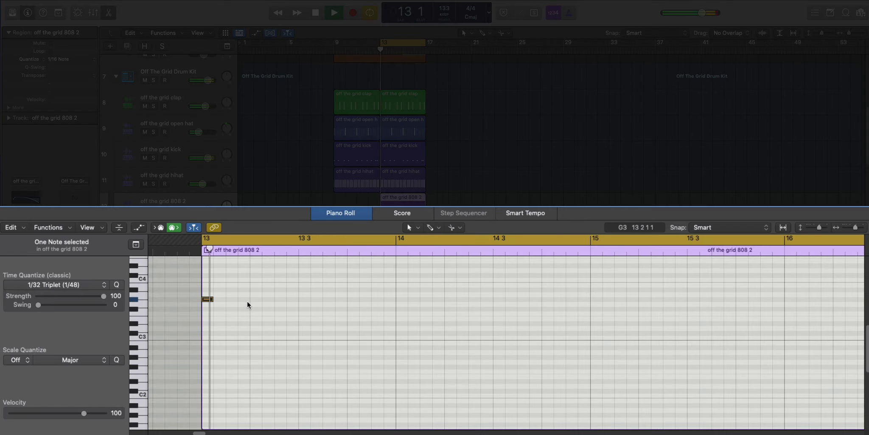
{"action": "left_click", "coordinate": [277, 299]}
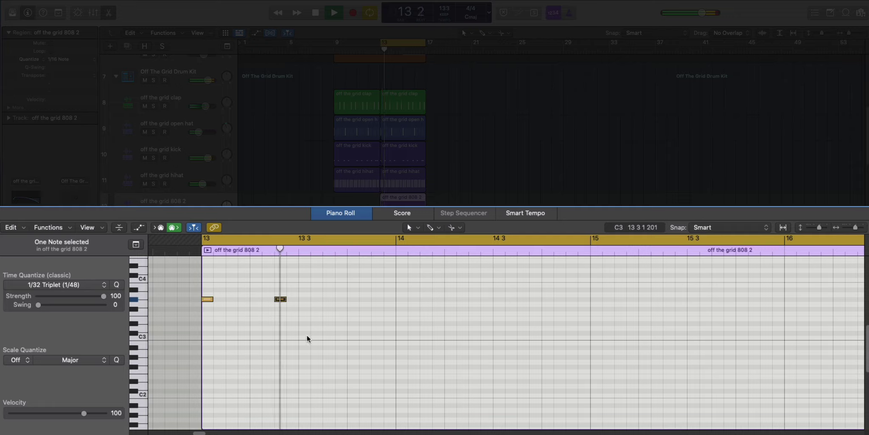
{"action": "left_click", "coordinate": [378, 299]}
{"action": "left_click", "coordinate": [447, 298]}
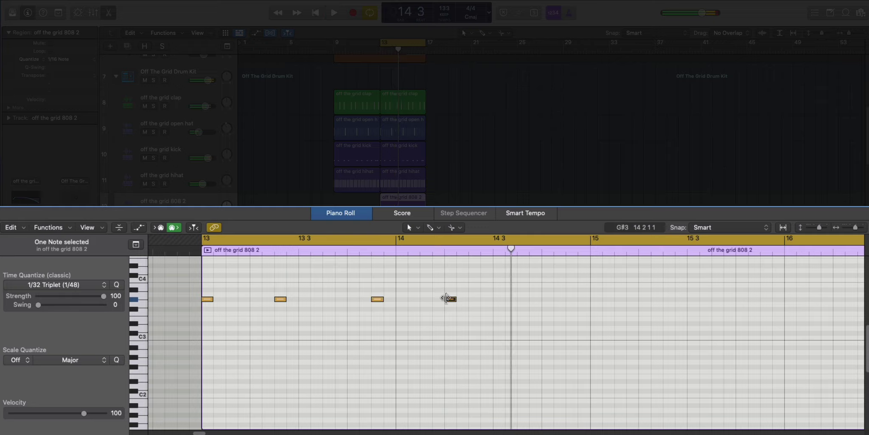
Add short G3 notes to the 808 region at 15 1 1 and 15 2 3 and play them back
{"action": "key", "text": "space"}
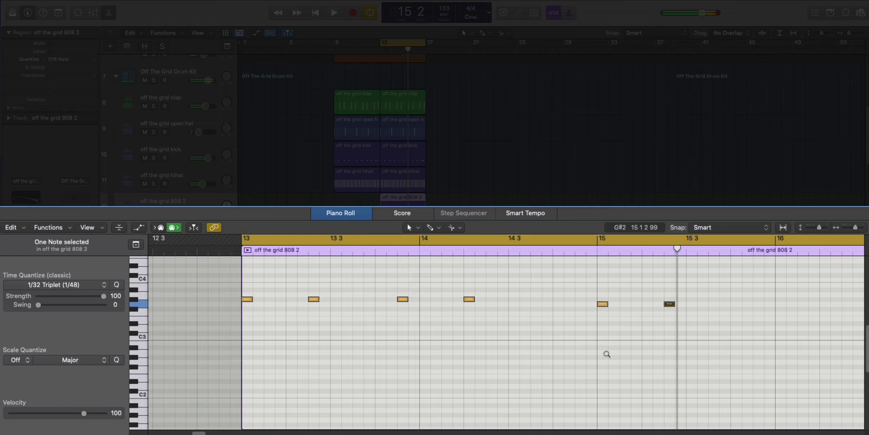
{"action": "key", "text": "super+Left"}
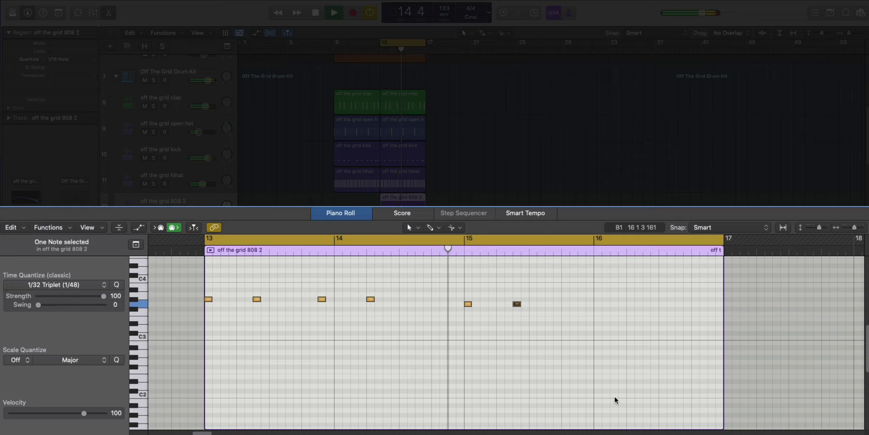
{"action": "key", "text": "space"}
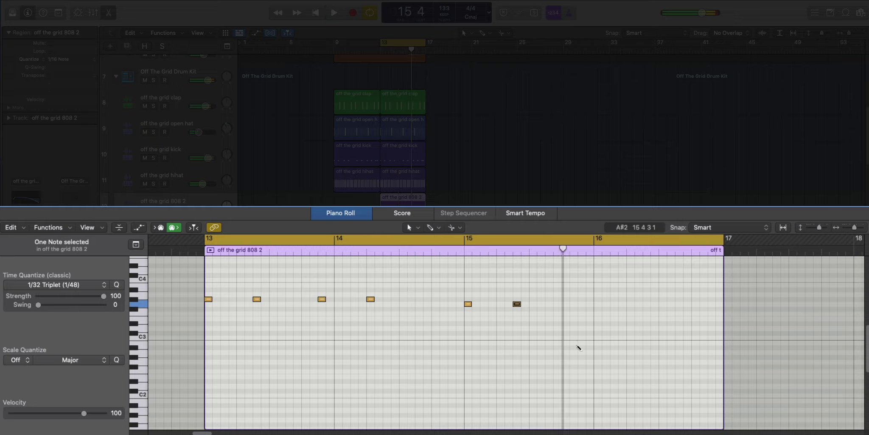
Add D3 notes to the 808 region at 15 4 3 and 16 2 1, plus a G3 note at 16 3 3
{"action": "left_click_drag", "start_coordinate": [581, 336], "coordinate": [582, 329]}
{"action": "key", "text": "space"}
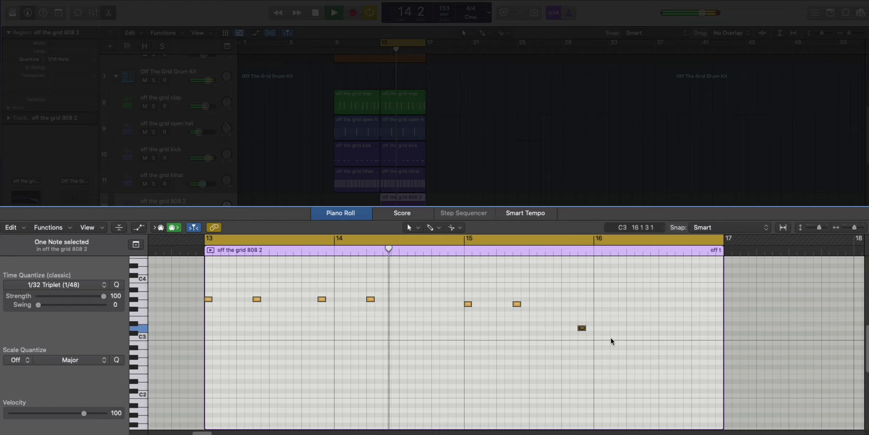
{"action": "left_click", "coordinate": [630, 327]}
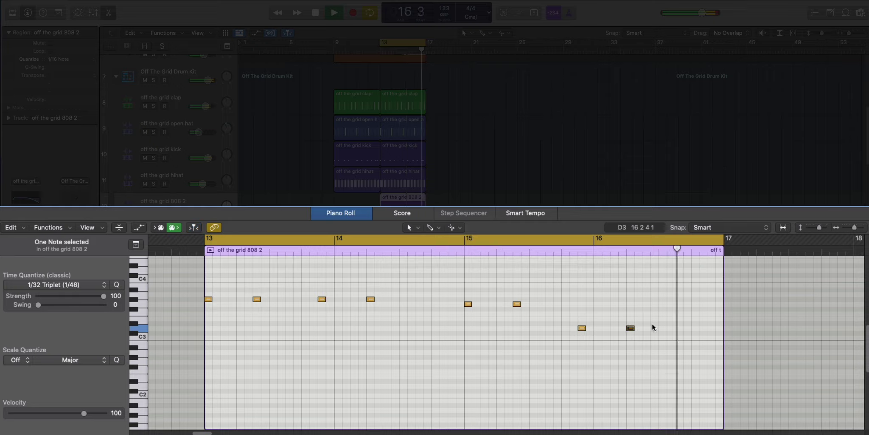
{"action": "key", "text": "space"}
{"action": "left_click", "coordinate": [677, 304]}
{"action": "key", "text": "space"}
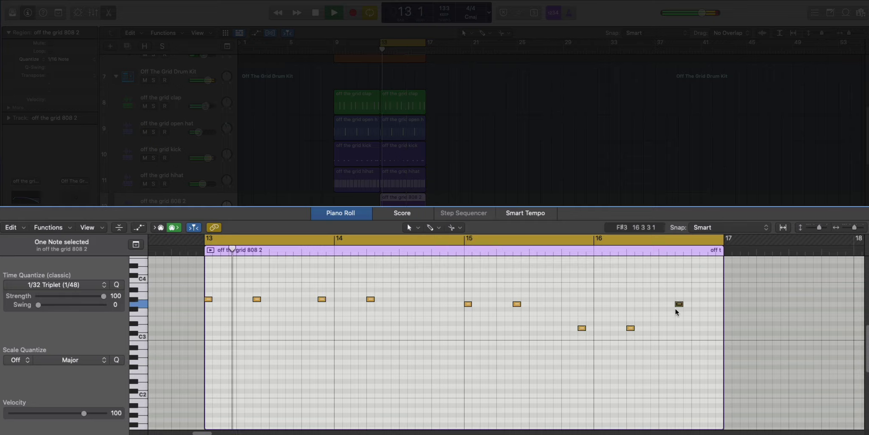
Return to the arrangement, set the cycle range to bars 9 to 17 and play the loop
{"action": "key", "text": "x"}
{"action": "key", "text": "x"}
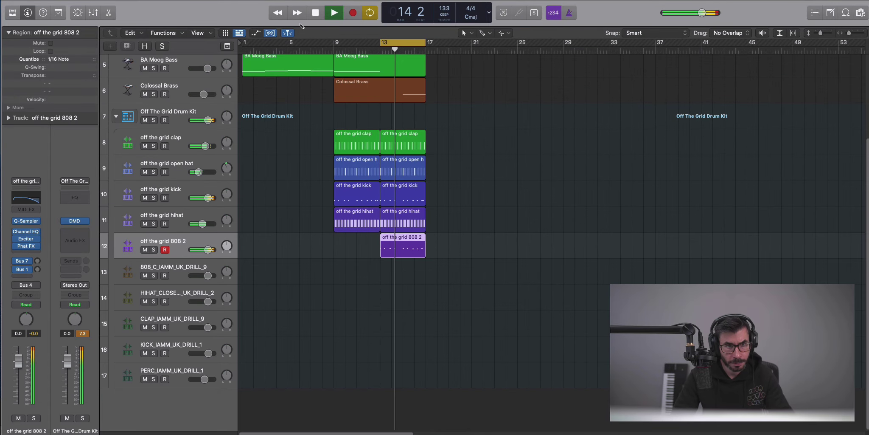
{"action": "left_click_drag", "start_coordinate": [336, 42], "coordinate": [426, 56]}
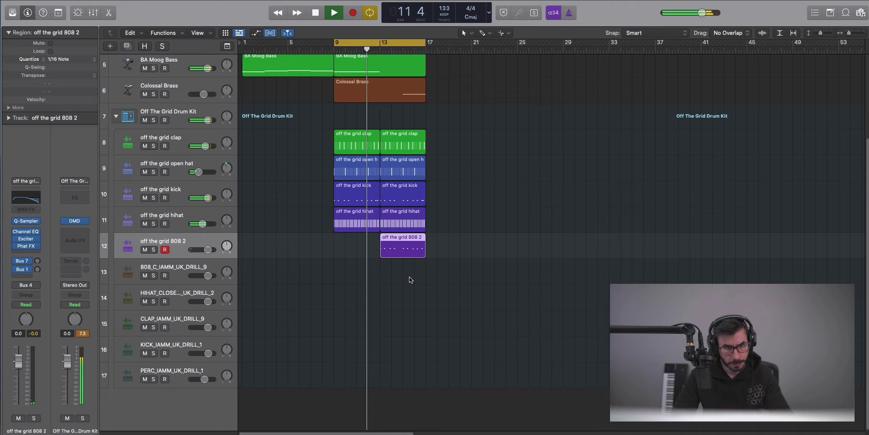
{"action": "key", "text": "space"}
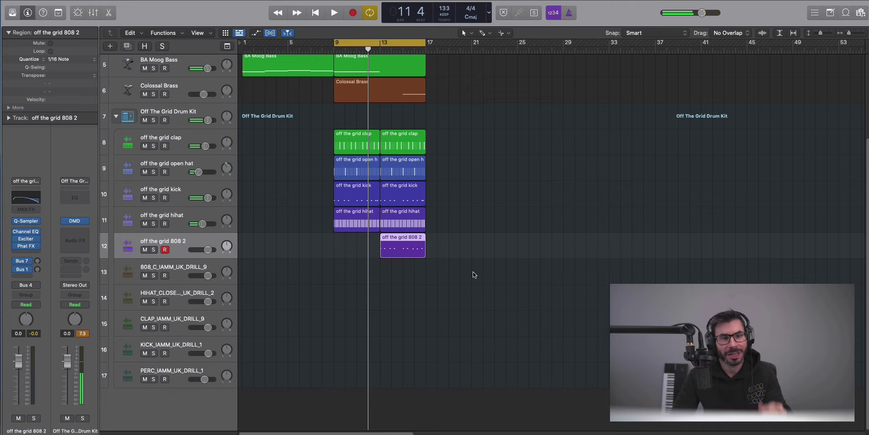
Repeat the Moog bass, brass and drum regions of bars 9 to 17 into bars 17 to 25
{"action": "left_click_drag", "start_coordinate": [473, 274], "coordinate": [355, 59]}
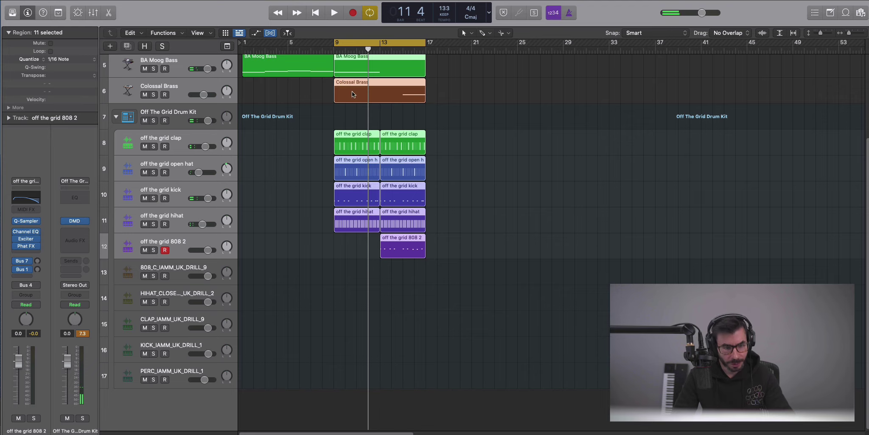
{"action": "key", "text": "super+r"}
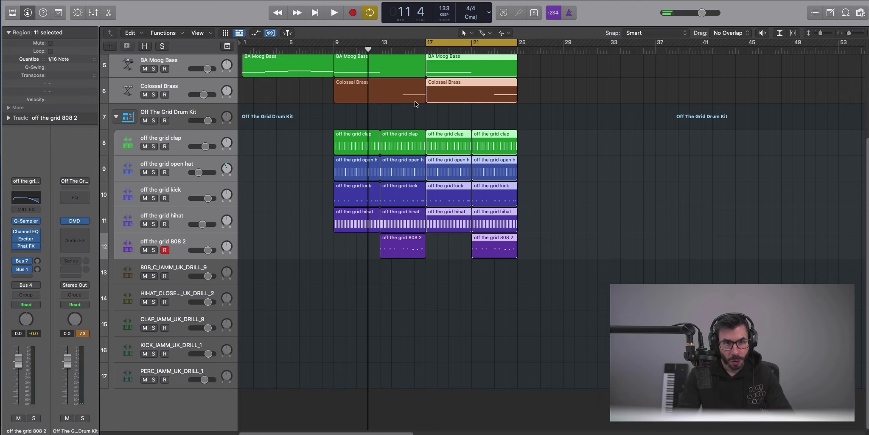
{"action": "left_click", "coordinate": [561, 190]}
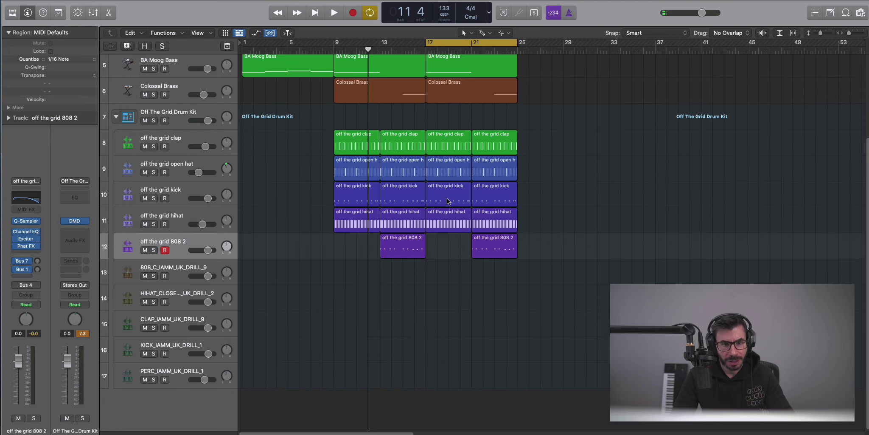
Turn on steps 5 and 13 in the open hat pattern region at bar 17
{"action": "left_click", "coordinate": [452, 173]}
{"action": "double_click", "coordinate": [452, 173]}
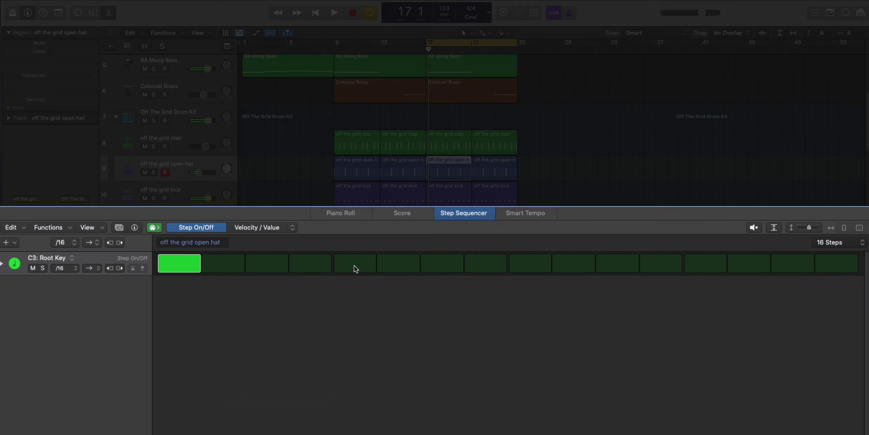
{"action": "key", "text": "space"}
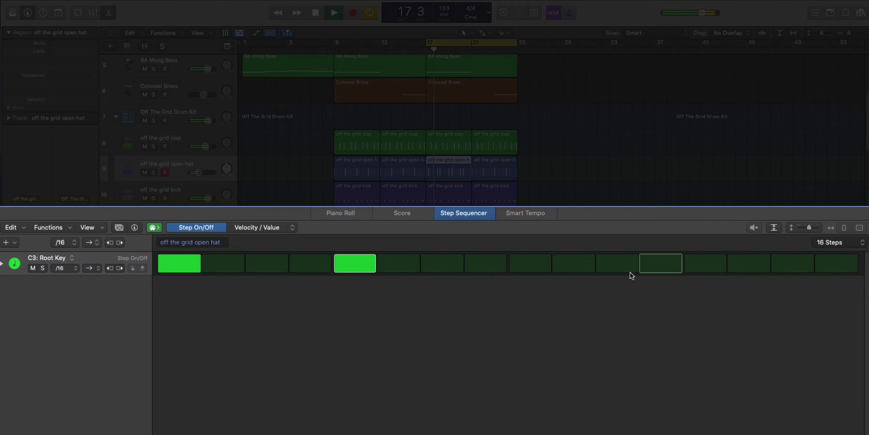
{"action": "left_click", "coordinate": [700, 266]}
{"action": "key", "text": "space"}
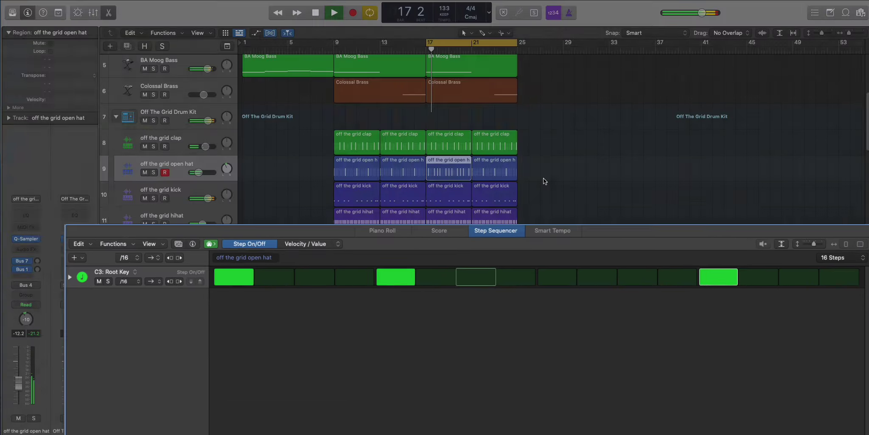
{"action": "key", "text": "e"}
Replace the open hat region at bar 21 with a repeat of the edited region from bar 17
{"action": "left_click", "coordinate": [495, 168]}
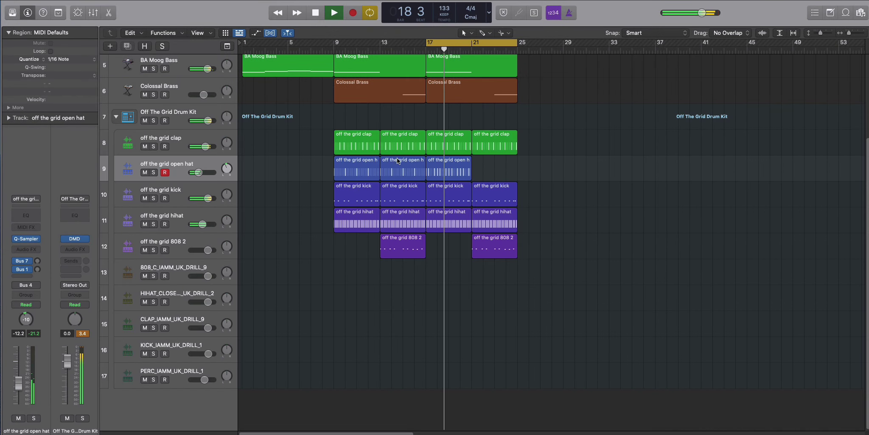
{"action": "key", "text": "super+z"}
{"action": "scroll", "coordinate": [494, 212], "scroll_direction": "up", "scroll_amount": 5}
{"action": "key", "text": "space"}
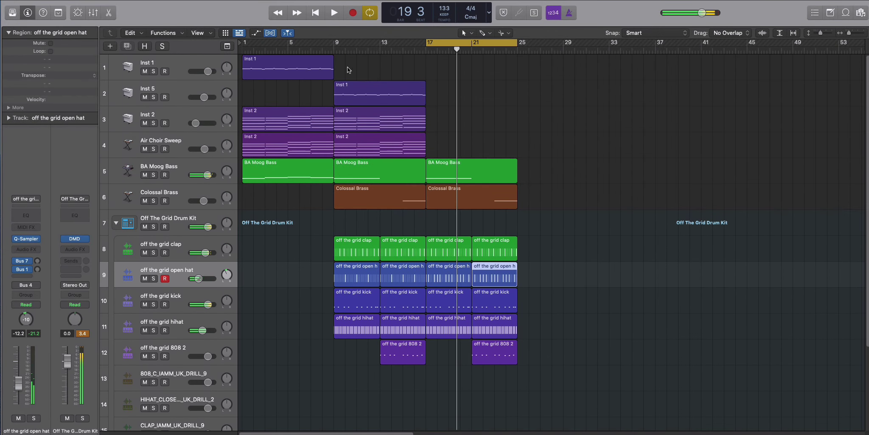
Repeat the Inst 5, Inst 2 and Air Choir Sweep regions of bars 9 to 17 into bars 17 to 25 and play
{"action": "left_click_drag", "start_coordinate": [438, 95], "coordinate": [404, 143]}
{"action": "key", "text": "super+r"}
{"action": "key", "text": "space"}
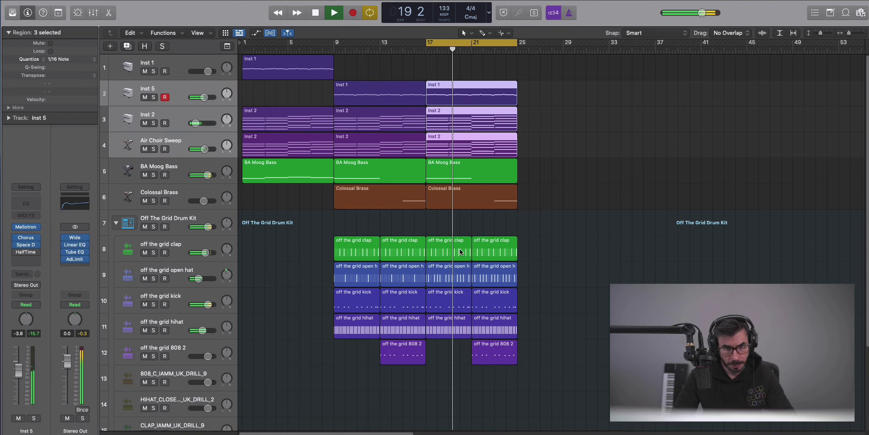
Delete the BA Moog Bass region at bar 17, copy four bars of the first bass region to bar 21 and play the result
{"action": "left_click", "coordinate": [444, 171]}
{"action": "key", "text": "space"}
{"action": "key", "text": "Delete"}
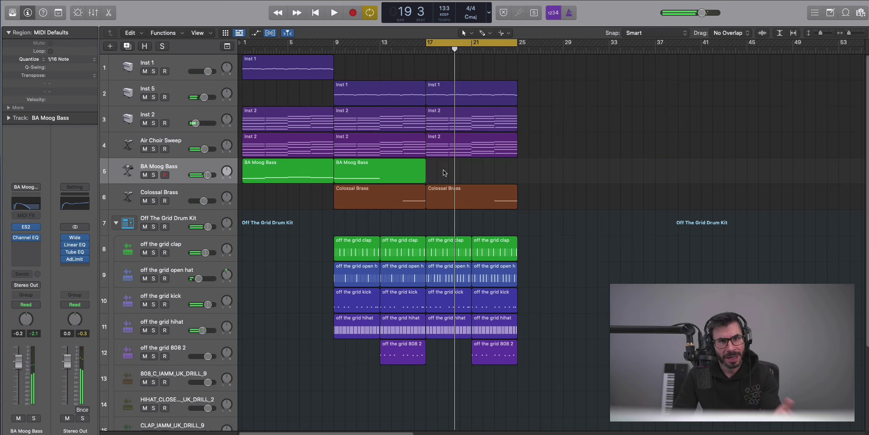
{"action": "left_click_drag", "start_coordinate": [280, 178], "coordinate": [475, 174]}
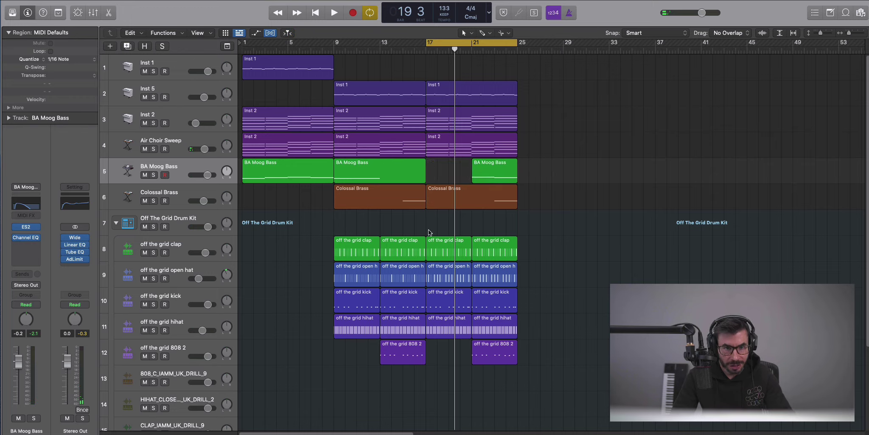
{"action": "key", "text": "space"}
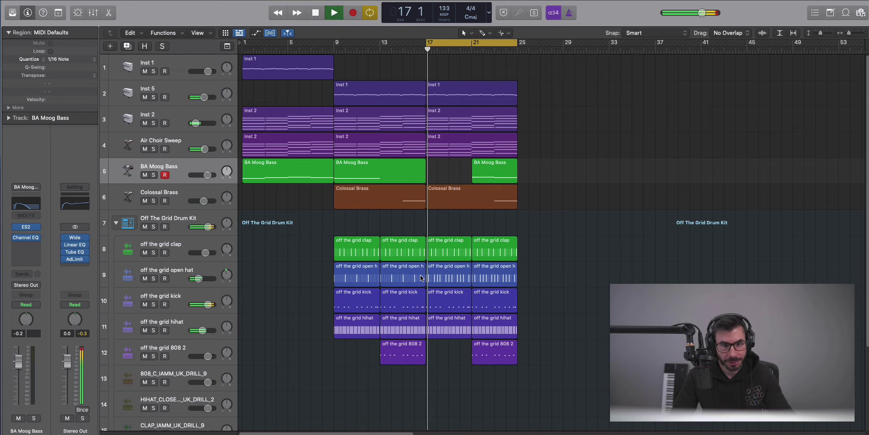
{"action": "left_click", "coordinate": [436, 355], "text": "ctrl+alt"}
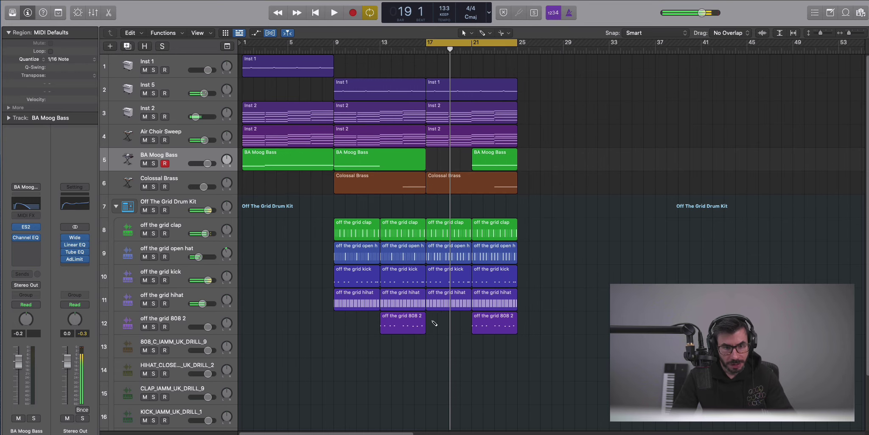
Replace the 808 region at bar 21 with an empty four-bar region at bar 17 and open it for note editing
{"action": "left_click", "coordinate": [434, 323], "text": "super"}
{"action": "left_click_drag", "start_coordinate": [438, 330], "coordinate": [469, 330]}
{"action": "left_click", "coordinate": [491, 324]}
{"action": "double_click", "coordinate": [467, 324]}
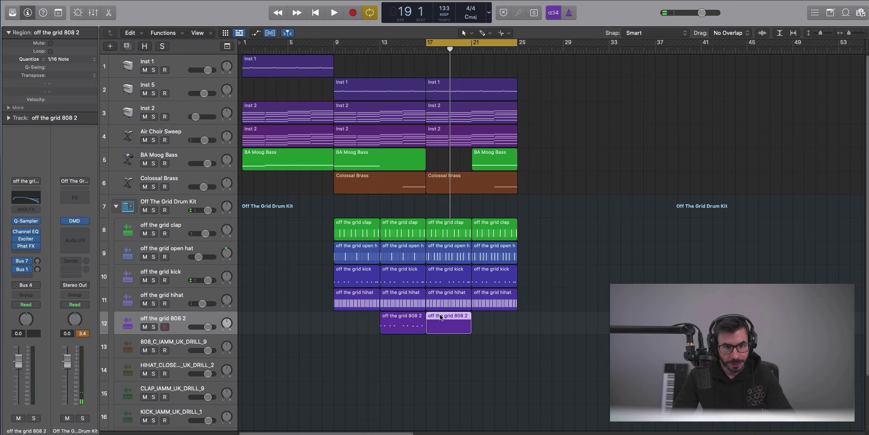
Enter short 808 notes on C3 in bar 17 at the downbeat, beat 2.5 and beat 4.5 while checking playback
{"action": "left_click", "coordinate": [207, 392]}
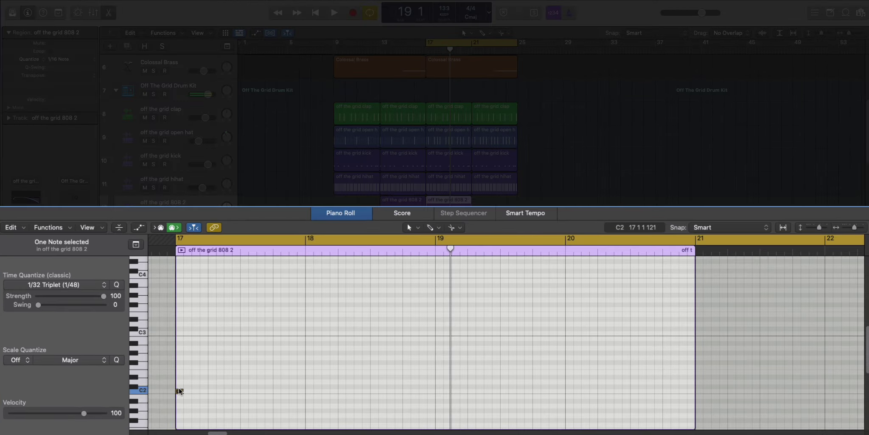
{"action": "key", "text": "alt+shift+Up"}
{"action": "key", "text": "space"}
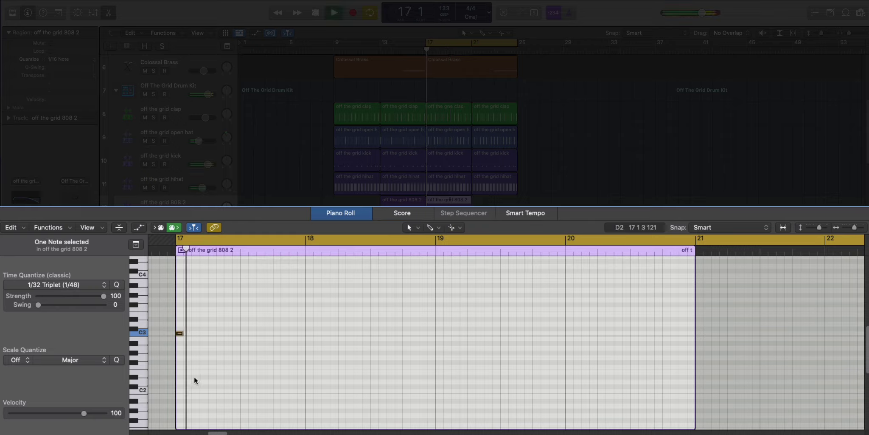
{"action": "left_click", "coordinate": [227, 334]}
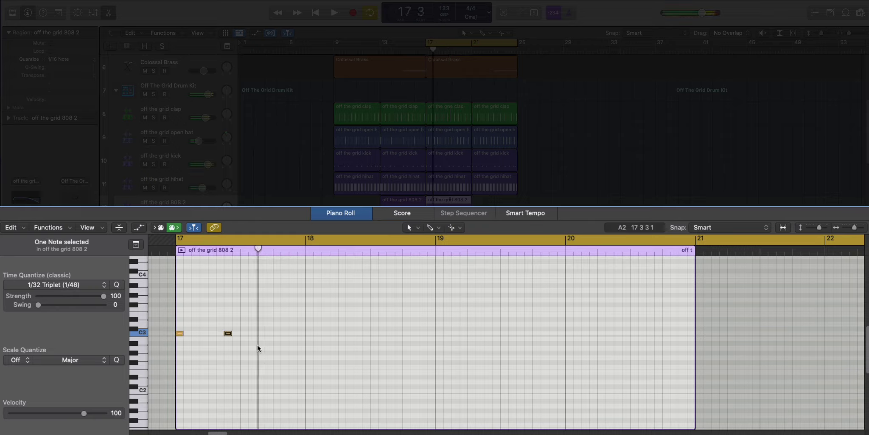
{"action": "left_click", "coordinate": [292, 334]}
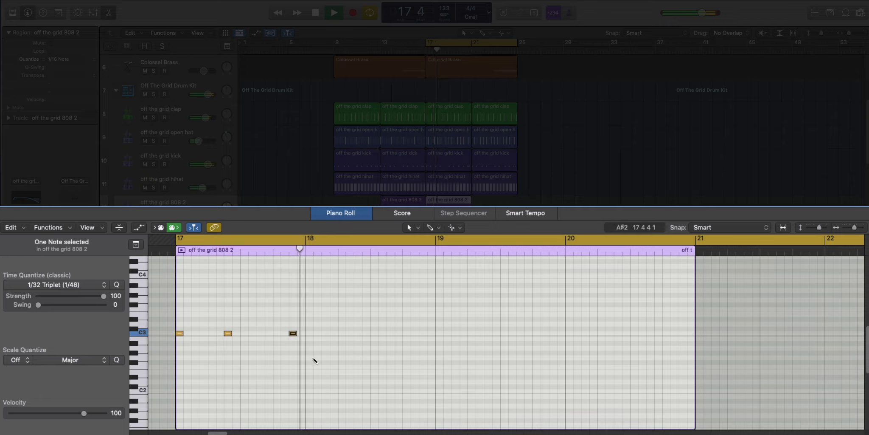
Add D#3 notes to the 808 pattern at bar 18 beat 2 and bar 19 beats 1, 2.5 and 4.5
{"action": "key", "text": "space"}
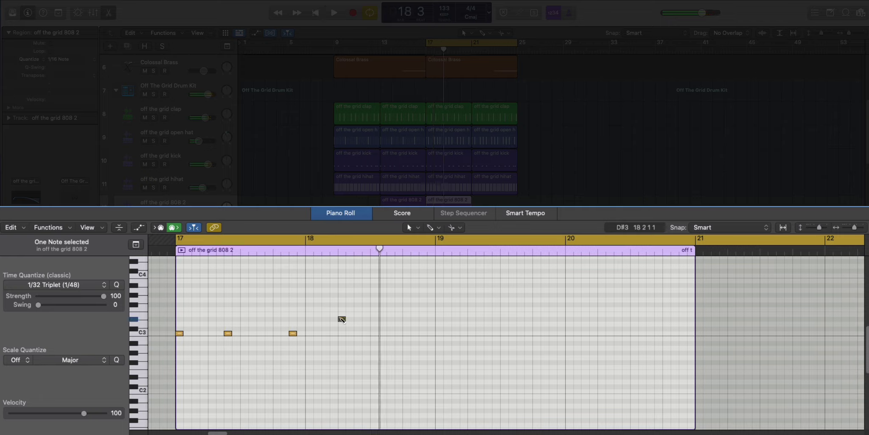
{"action": "key", "text": "space"}
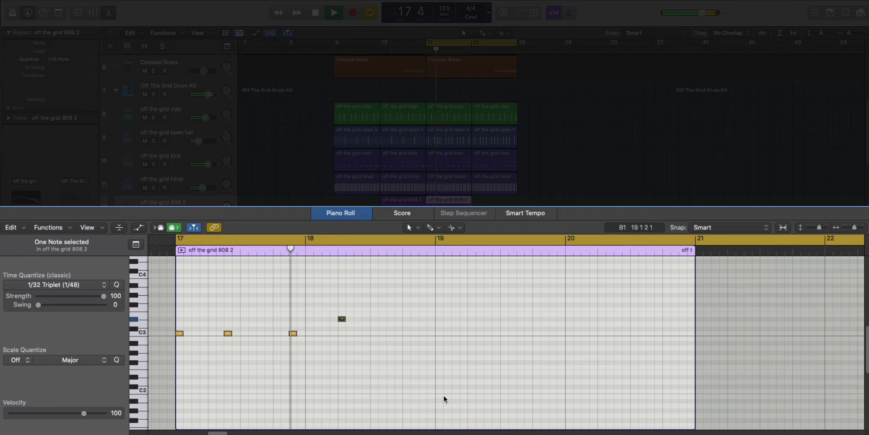
{"action": "left_click", "coordinate": [439, 319]}
{"action": "key", "text": "space"}
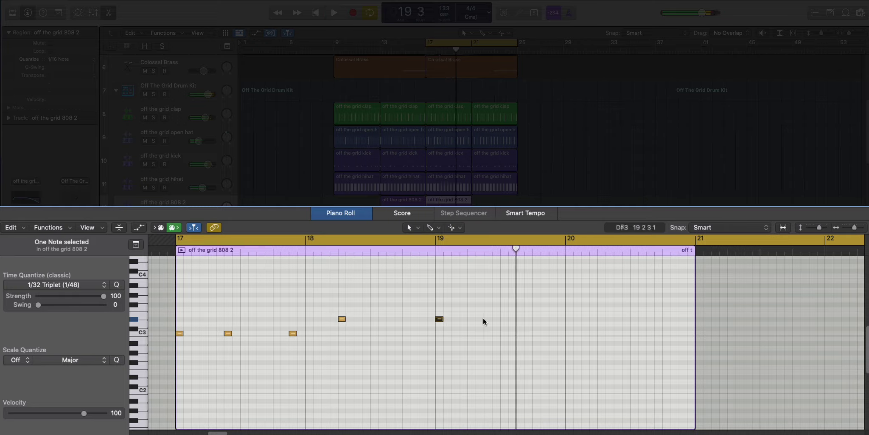
{"action": "left_click", "coordinate": [488, 319]}
{"action": "key", "text": "space"}
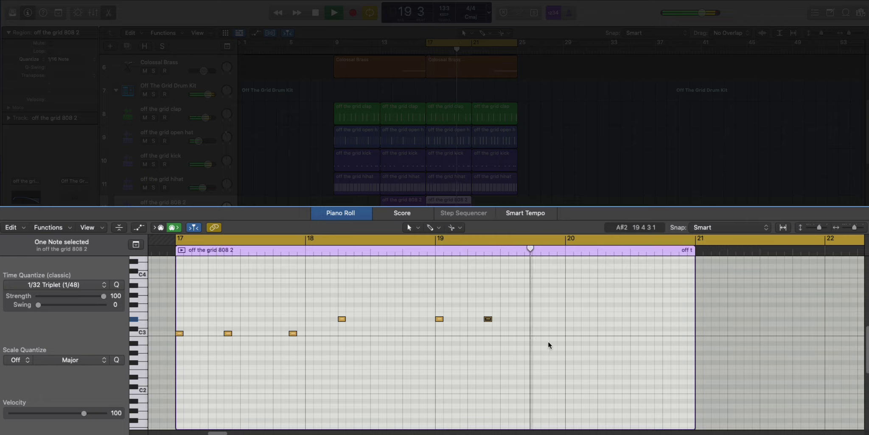
{"action": "left_click", "coordinate": [552, 319]}
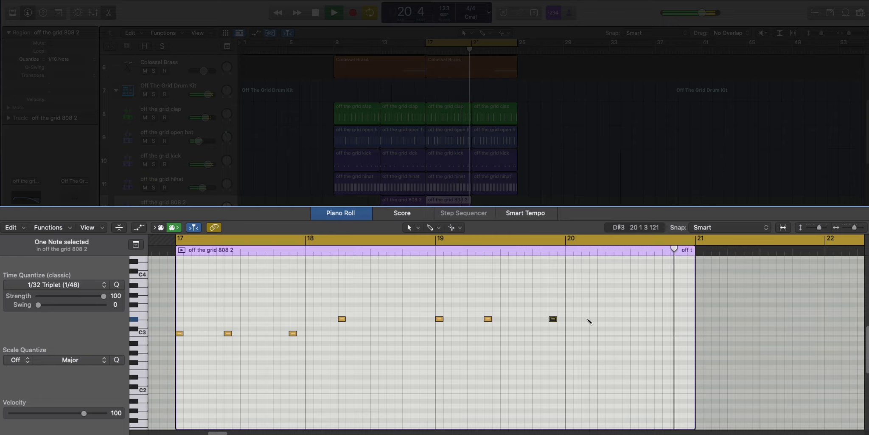
Finish the 808 pattern in bar 20 with G3 on beat 2, D#3 on beat 3.5 and D3 on beat 4
{"action": "left_click", "coordinate": [601, 299]}
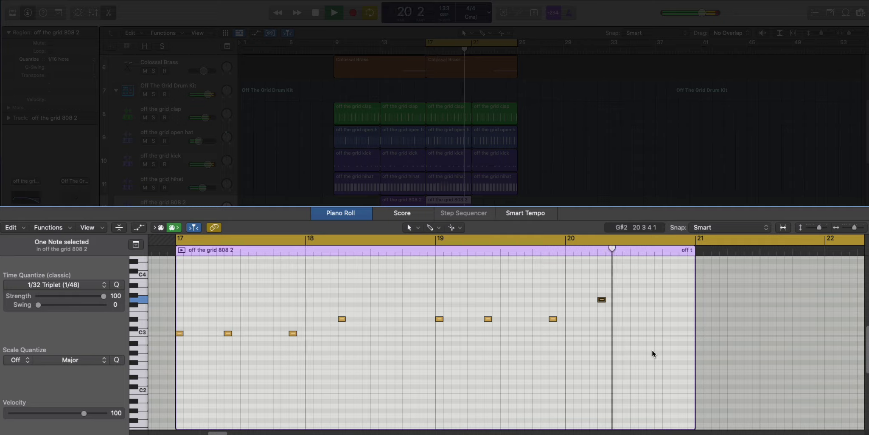
{"action": "left_click", "coordinate": [649, 319]}
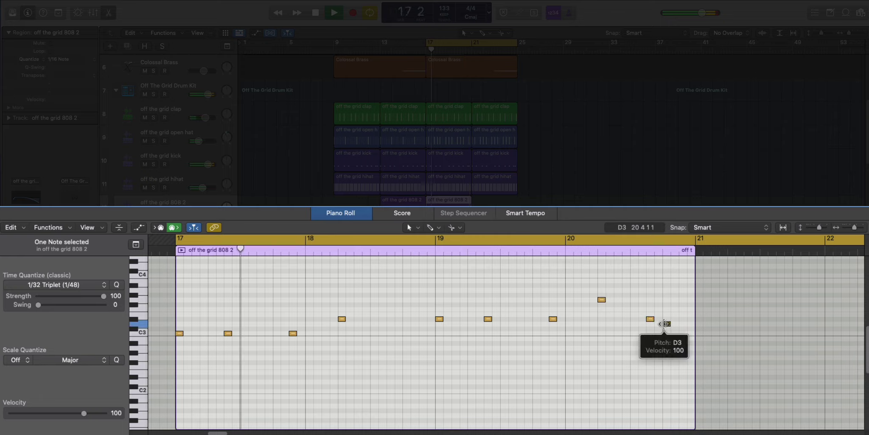
{"action": "key", "text": "super+u"}
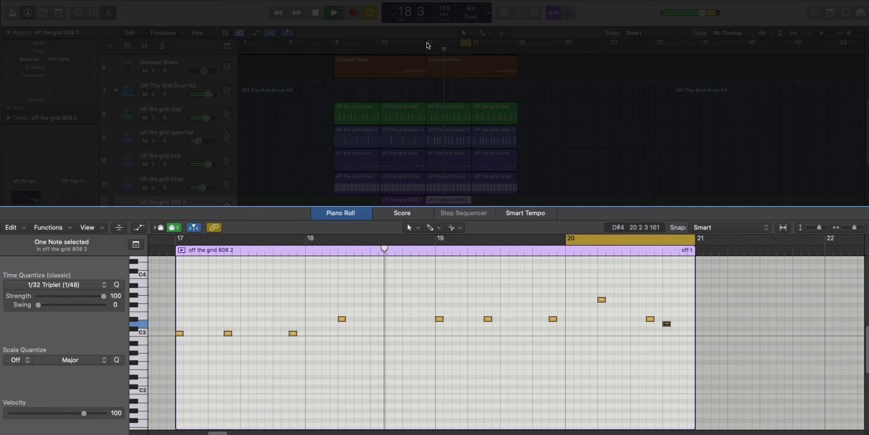
Play the 808 pattern looped over bars 17 to 21, close the note editor and play unlooped to bar 25
{"action": "left_click_drag", "start_coordinate": [426, 50], "coordinate": [470, 51]}
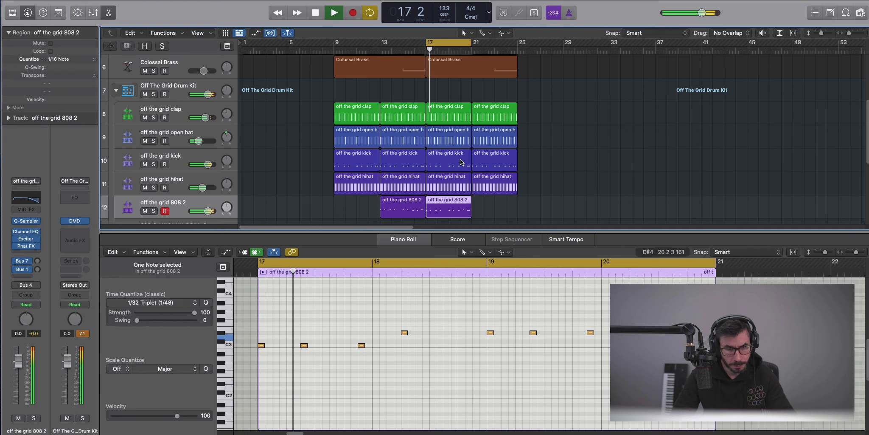
{"action": "key", "text": "e"}
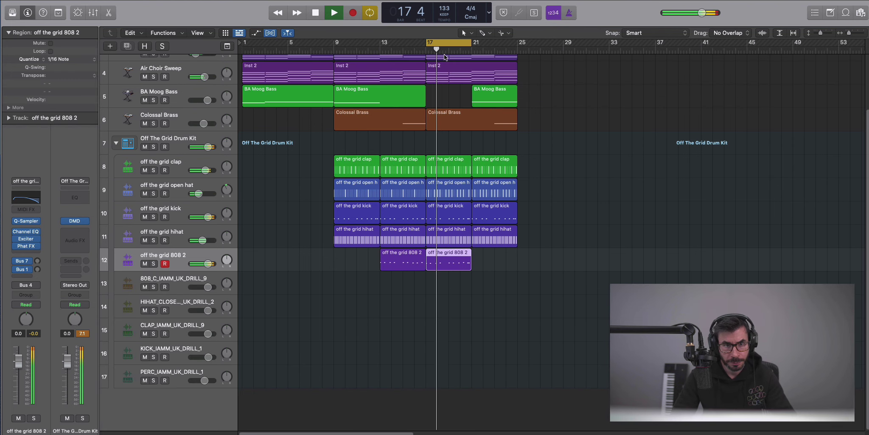
{"action": "key", "text": "c"}
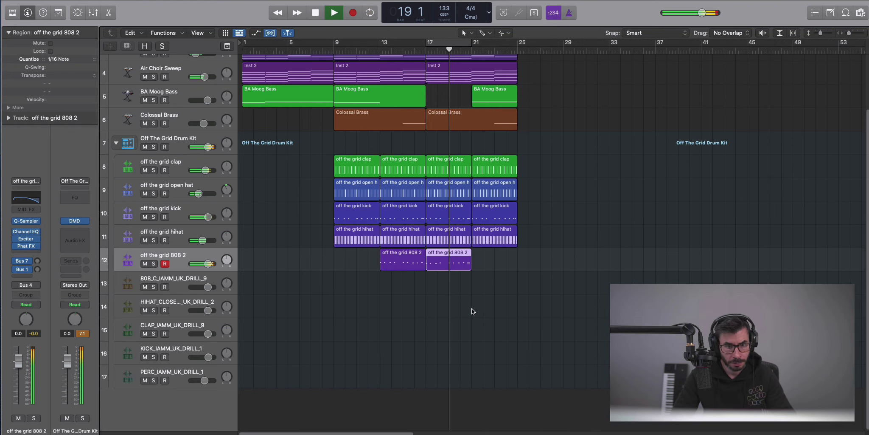
{"action": "key", "text": "super+Up"}
{"action": "key", "text": "super+Up"}
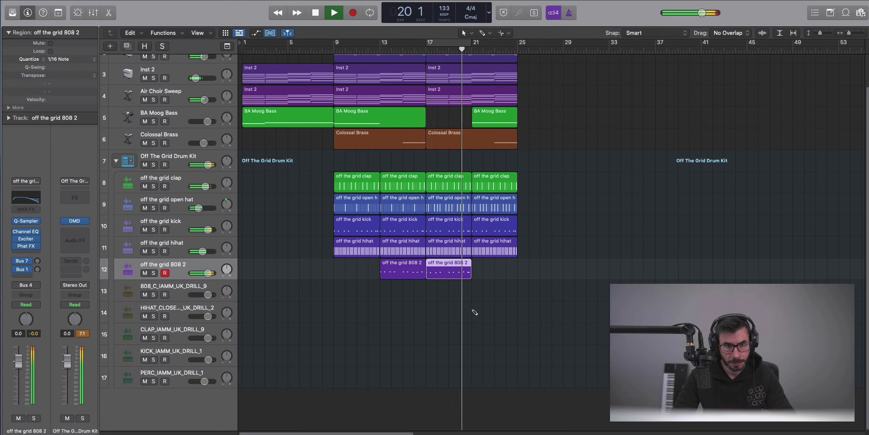
{"action": "key", "text": "super+Right"}
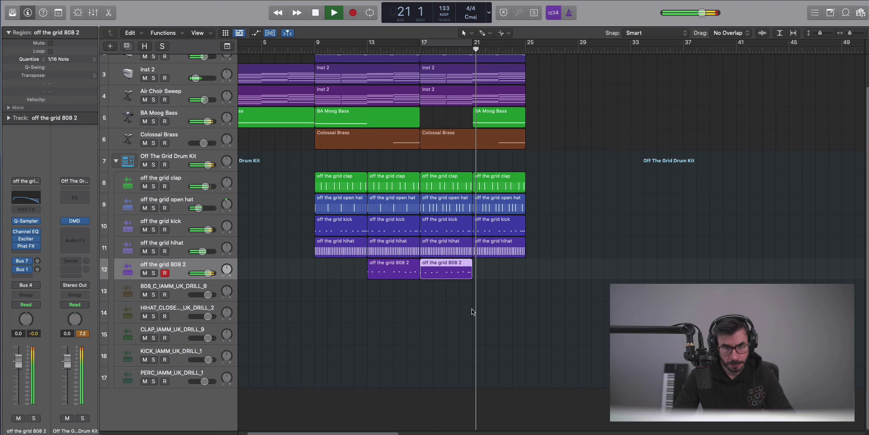
{"action": "scroll", "coordinate": [471, 308], "scroll_direction": "up", "scroll_amount": 3}
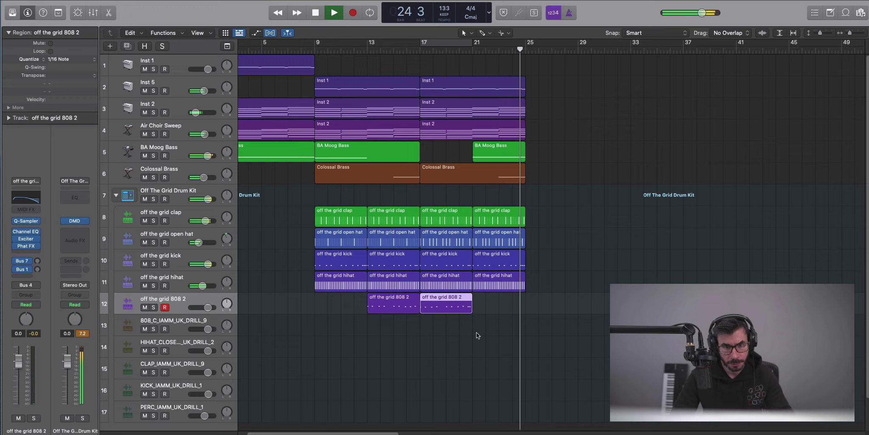
{"action": "key", "text": "space"}
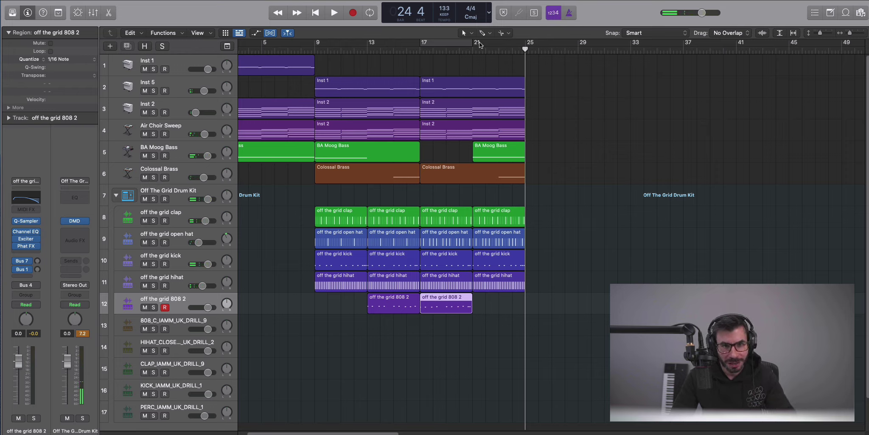
Set the cycle range to bars 21 to 25 and delete the clap, open hat, kick and hihat regions there
{"action": "left_click_drag", "start_coordinate": [476, 46], "coordinate": [525, 48]}
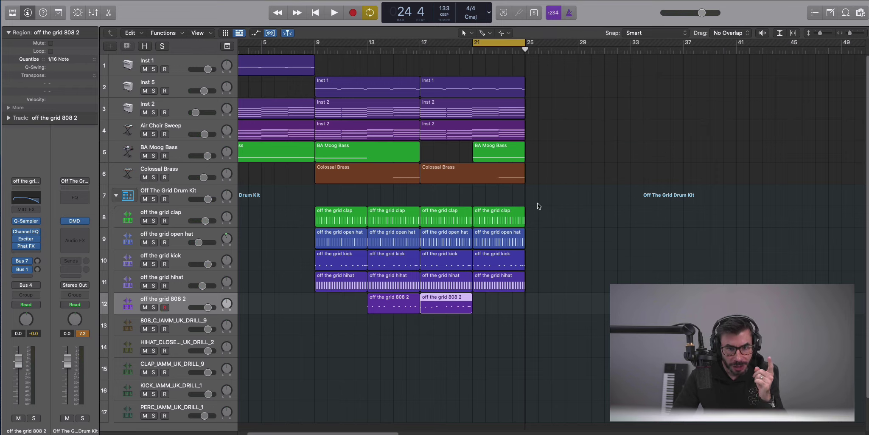
{"action": "left_click_drag", "start_coordinate": [538, 202], "coordinate": [505, 290]}
{"action": "key", "text": "Delete"}
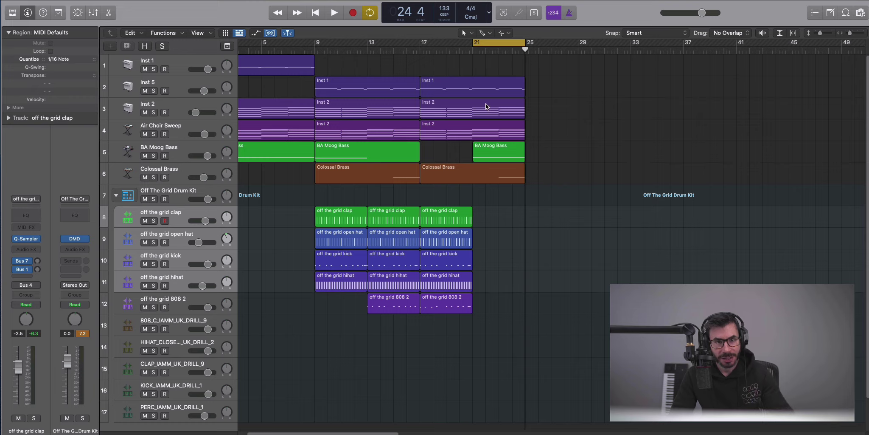
Play unlooped from bar 20 into the drumless section and lower the BA Moog Bass volume to about -1 dB
{"action": "left_click", "coordinate": [480, 44]}
{"action": "left_click", "coordinate": [459, 47]}
{"action": "key", "text": "space"}
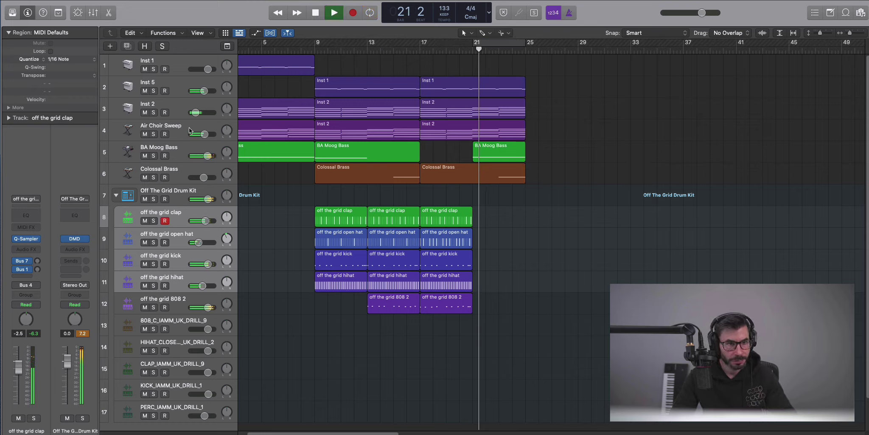
{"action": "mouse_move", "coordinate": [196, 154]}
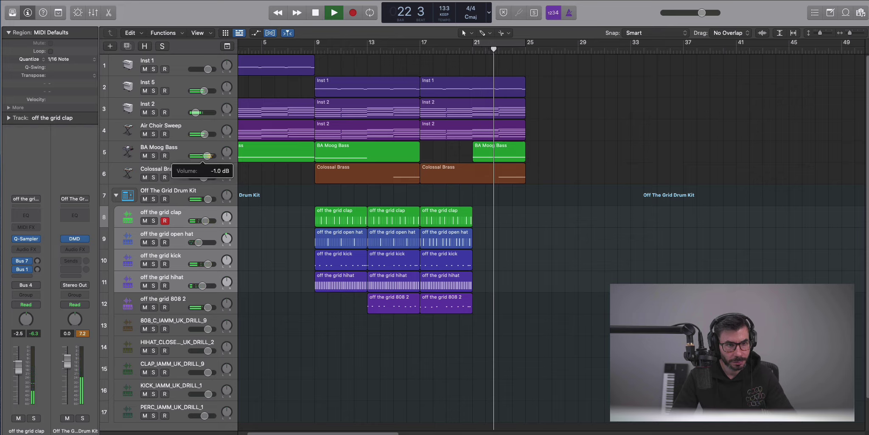
Add a software instrument track below Air Choir Sweep and copy bars 21 to 25 of its Inst 2 region onto it
{"action": "left_click", "coordinate": [178, 130]}
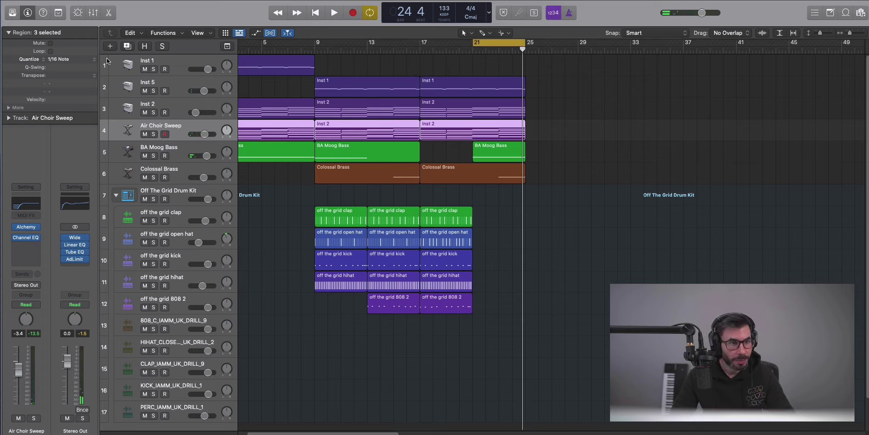
{"action": "left_click", "coordinate": [116, 45]}
{"action": "key", "text": "Return"}
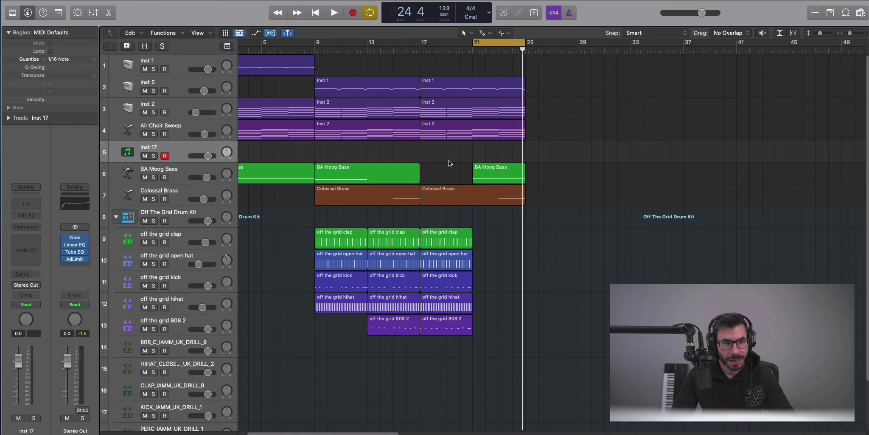
{"action": "left_click_drag", "start_coordinate": [467, 132], "coordinate": [472, 149]}
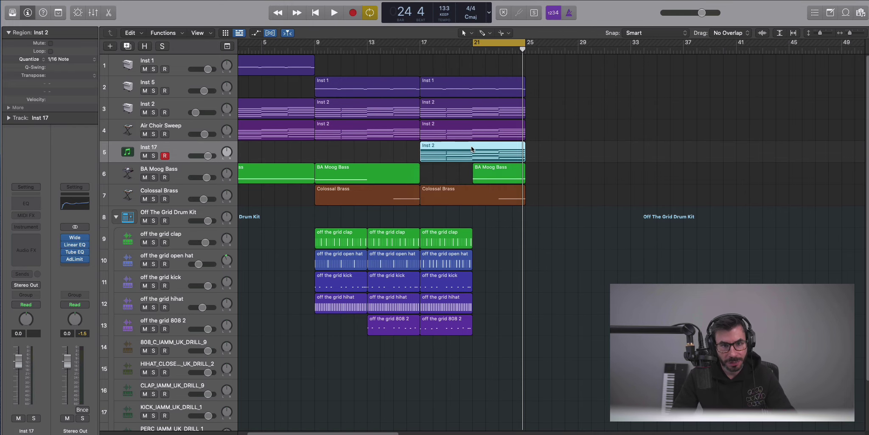
{"action": "key", "text": "super+z"}
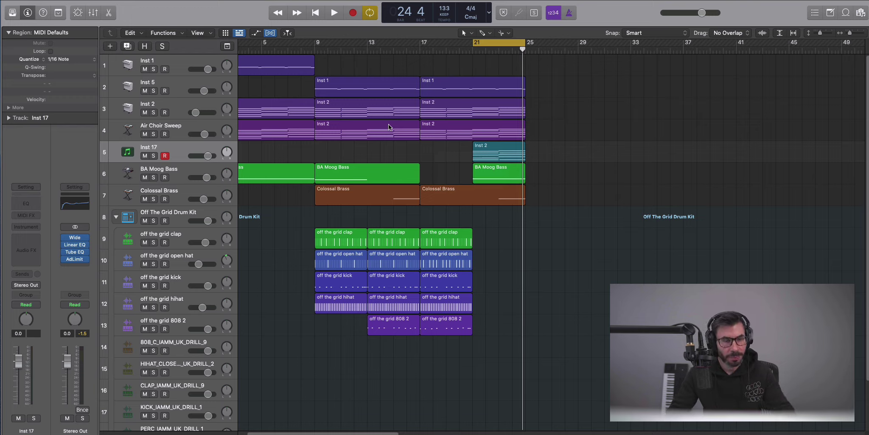
Load Alchemy on the new track with the Aurora Haze preset from the Vocals category, Choir subcategory
{"action": "left_click", "coordinate": [31, 224]}
{"action": "left_click", "coordinate": [36, 247]}
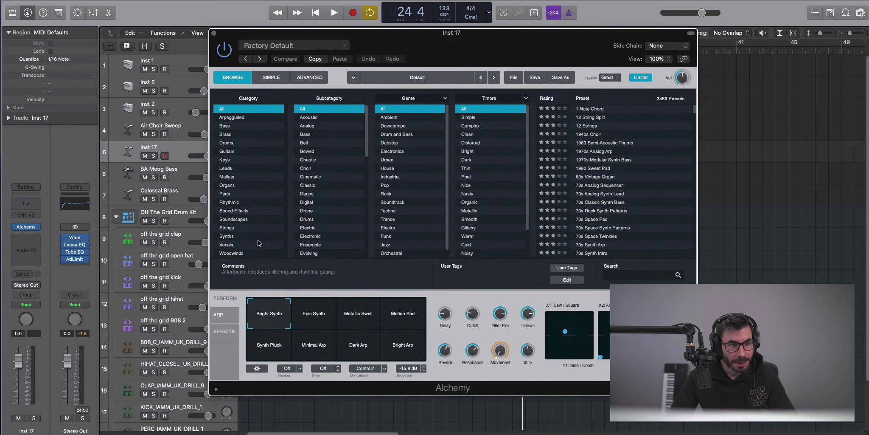
{"action": "left_click", "coordinate": [247, 244]}
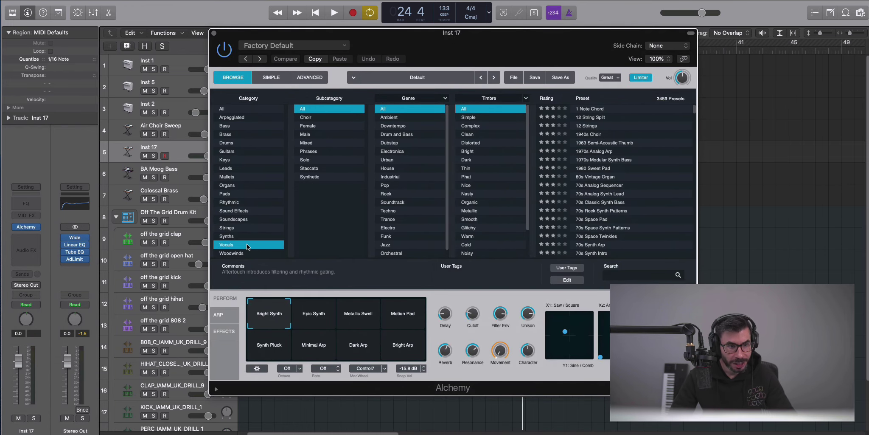
{"action": "left_click", "coordinate": [315, 117]}
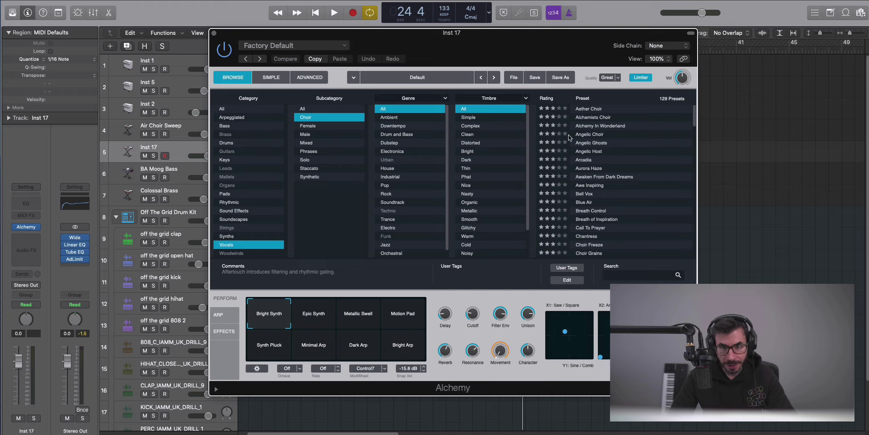
{"action": "left_click", "coordinate": [605, 169]}
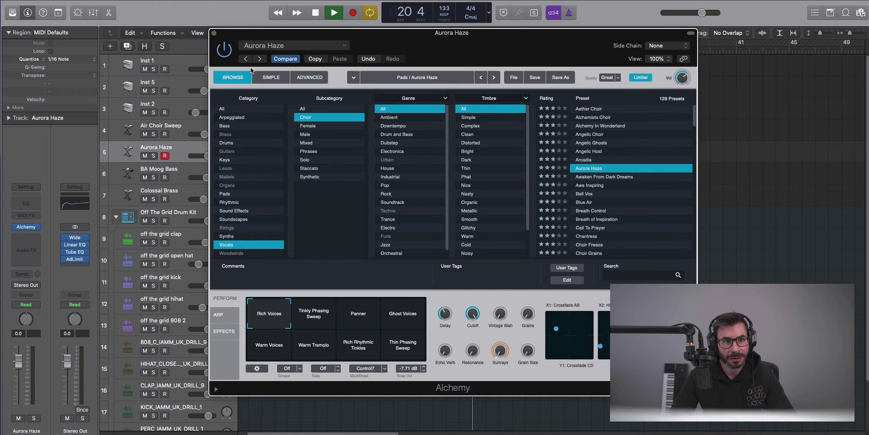
{"action": "left_click", "coordinate": [213, 33]}
Transpose all notes of the Aurora Haze region at bar 21 up one octave and play the result
{"action": "left_click", "coordinate": [484, 155]}
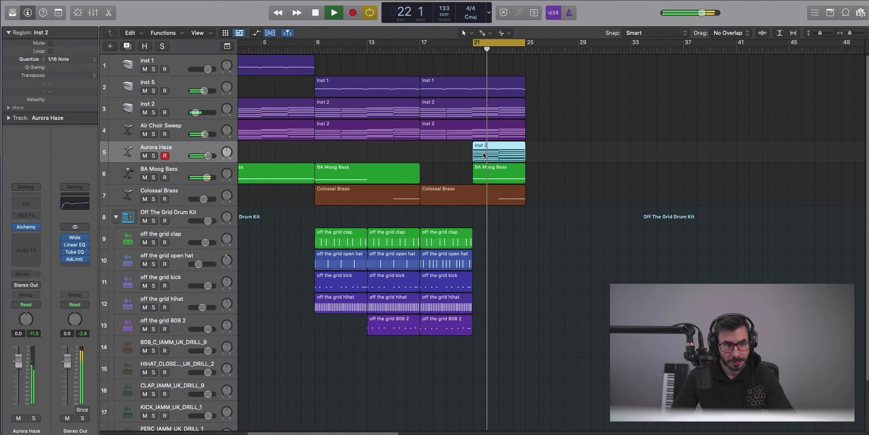
{"action": "double_click", "coordinate": [484, 155]}
{"action": "key", "text": "space"}
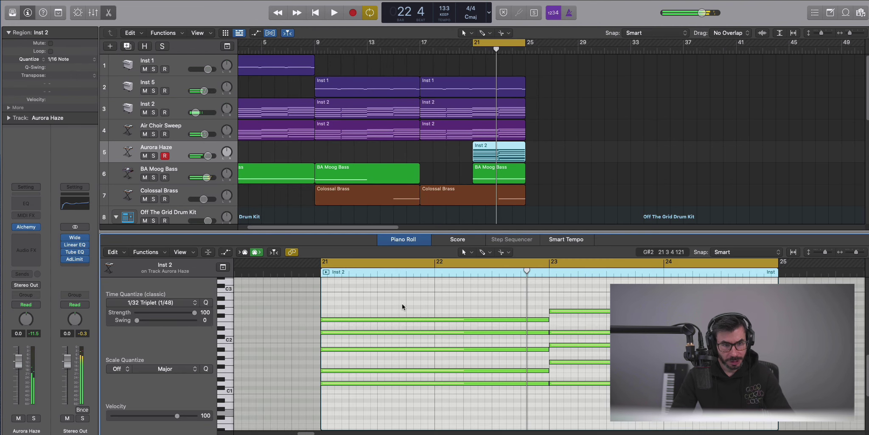
{"action": "key", "text": "super+a"}
{"action": "key", "text": "shift+alt+Up"}
{"action": "key", "text": "space"}
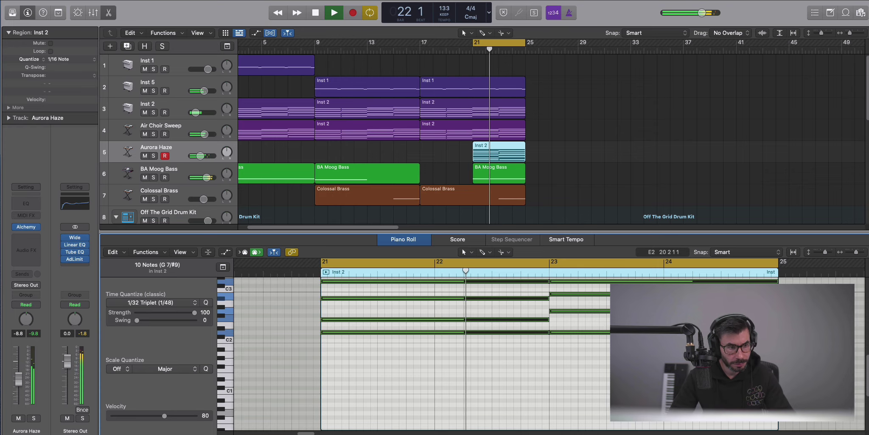
Close the note editor, raise the Aurora Haze track volume to -5.7 dB during playback, and stop
{"action": "key", "text": "e"}
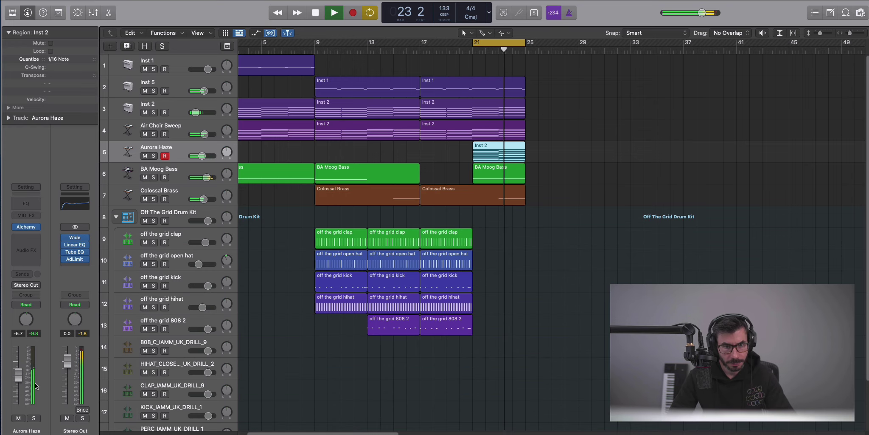
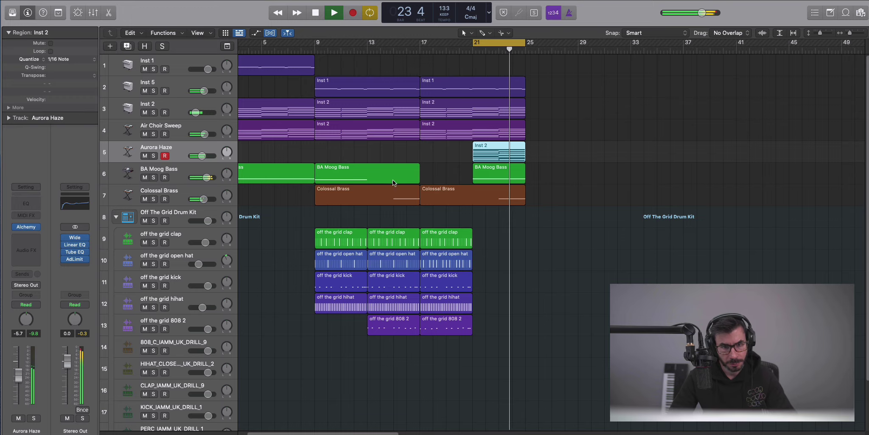
{"action": "left_click", "coordinate": [489, 272], "text": "ctrl+alt"}
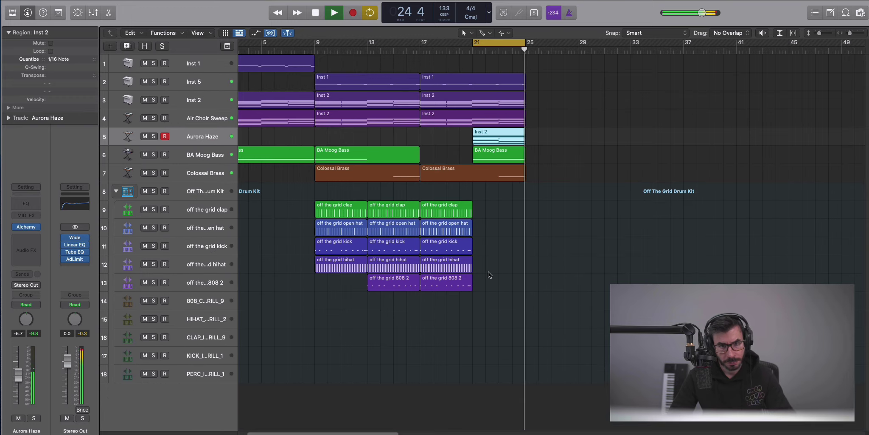
{"action": "key", "text": "space"}
{"action": "key", "text": "Down"}
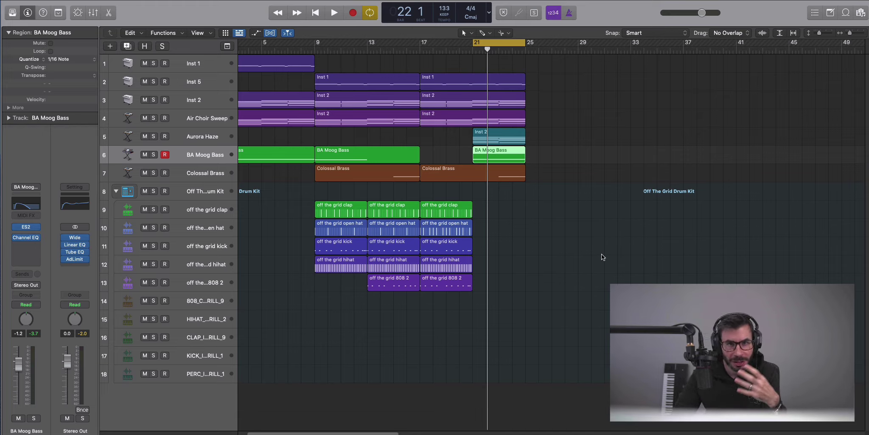
Search the loop library for "tomboy", audition Tomboy Fill 09, and add it on a new track at bar 23
{"action": "left_click", "coordinate": [845, 13]}
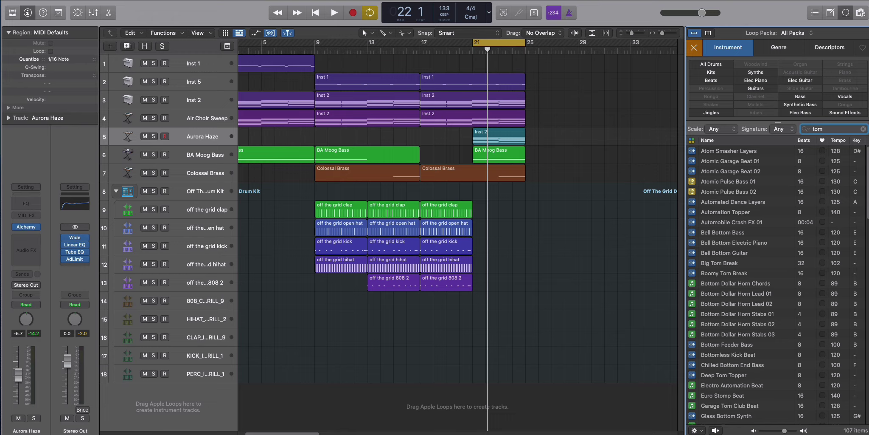
{"action": "type", "text": "boy"}
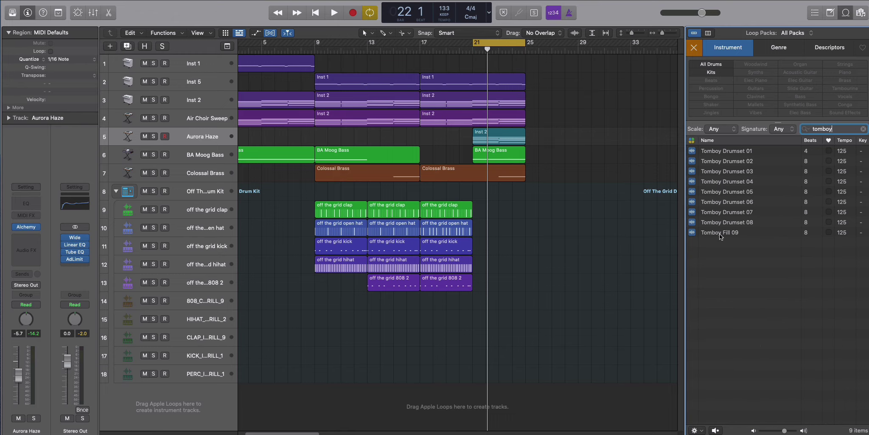
{"action": "left_click", "coordinate": [721, 233]}
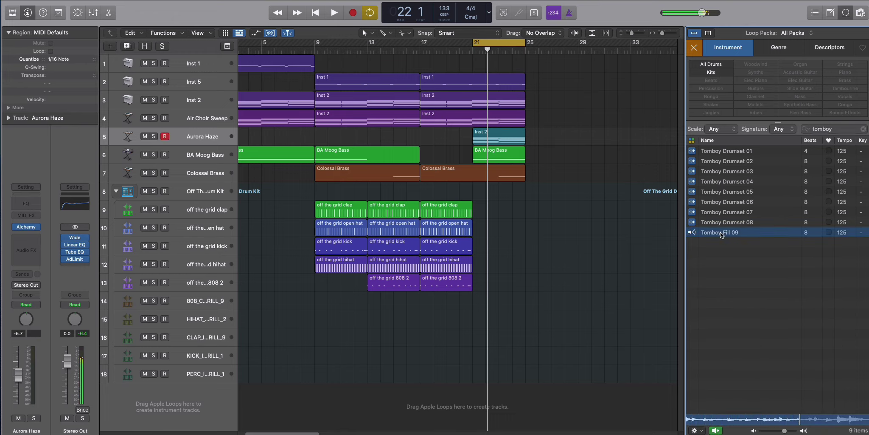
{"action": "key", "text": "space"}
{"action": "left_click_drag", "start_coordinate": [721, 232], "coordinate": [505, 399]}
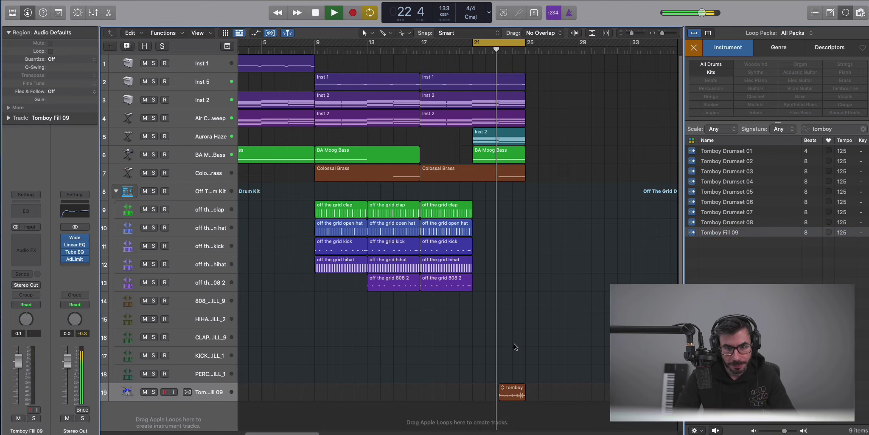
{"action": "left_click", "coordinate": [846, 12]}
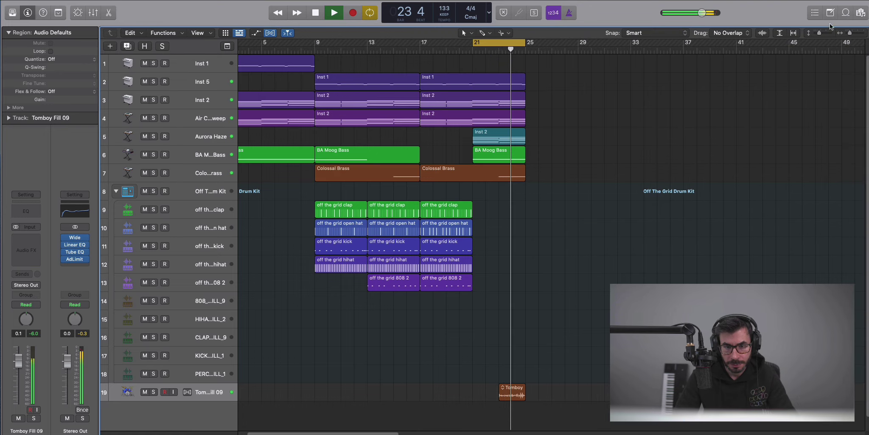
Split the Tomboy Fill 09 region at bar 24, delete its first half, and play the result
{"action": "scroll", "coordinate": [633, 260], "scroll_direction": "up", "scroll_amount": 2}
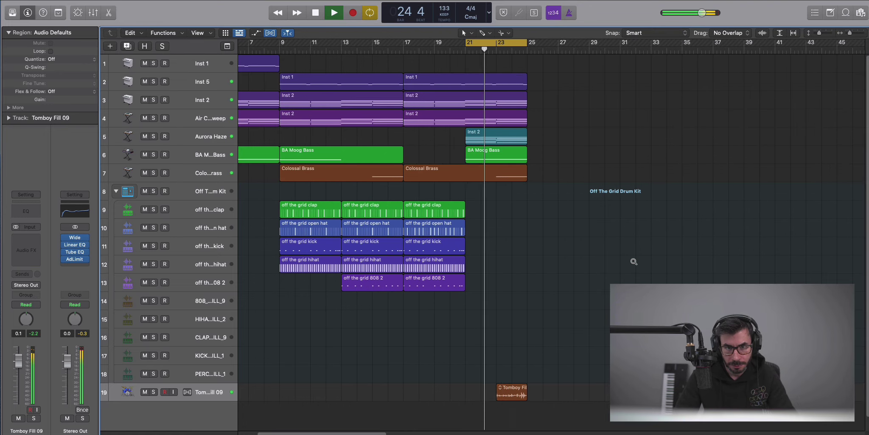
{"action": "key", "text": "space"}
{"action": "left_click_drag", "start_coordinate": [509, 383], "coordinate": [496, 385]}
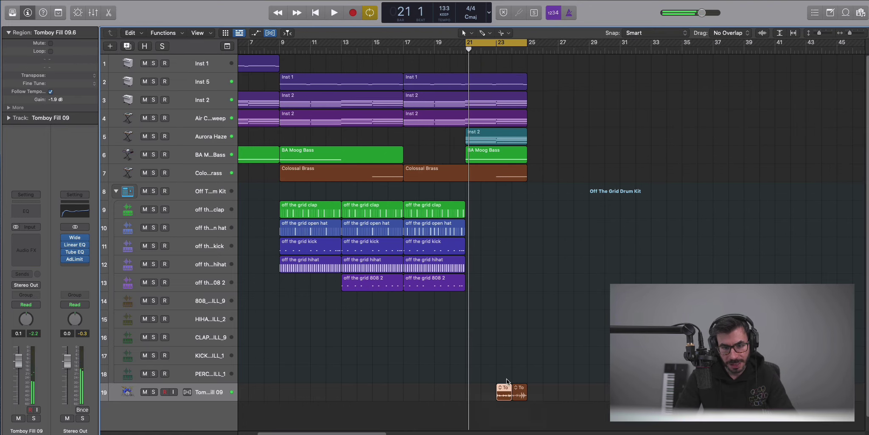
{"action": "key", "text": "Delete"}
{"action": "key", "text": "space"}
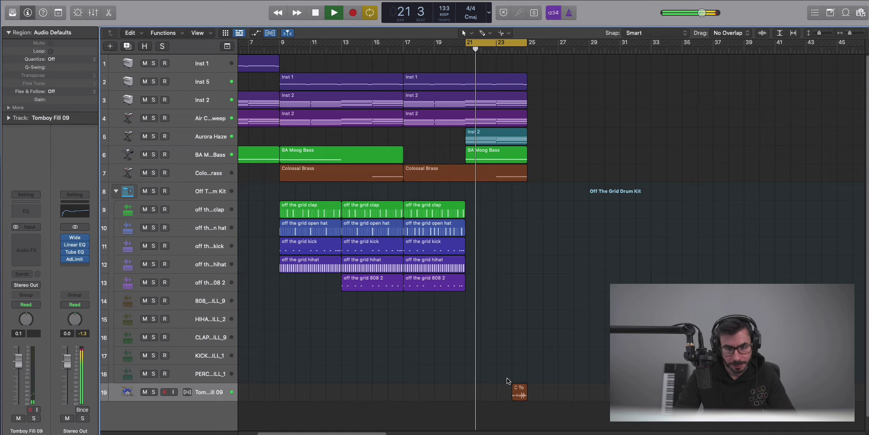
{"action": "key", "text": "super+Right"}
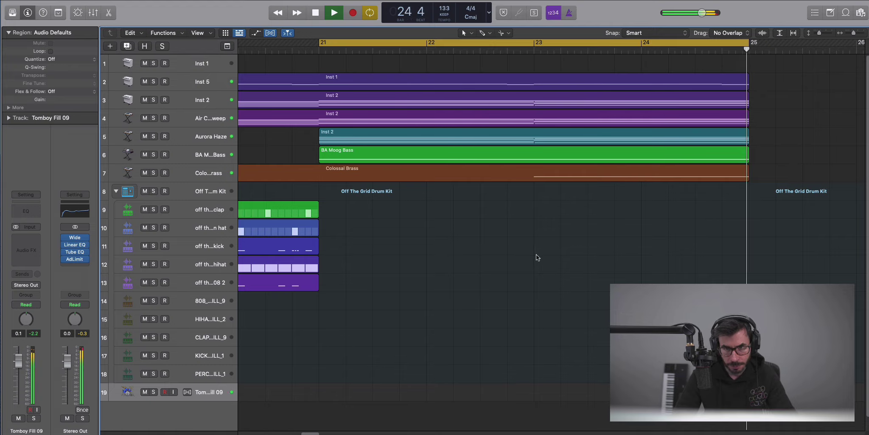
Loop bars 24 to 25, add a stereo Space Designer reverb to the Tomboy Fill 09 track, and listen to it
{"action": "key", "text": "space"}
{"action": "left_click_drag", "start_coordinate": [642, 46], "coordinate": [744, 48]}
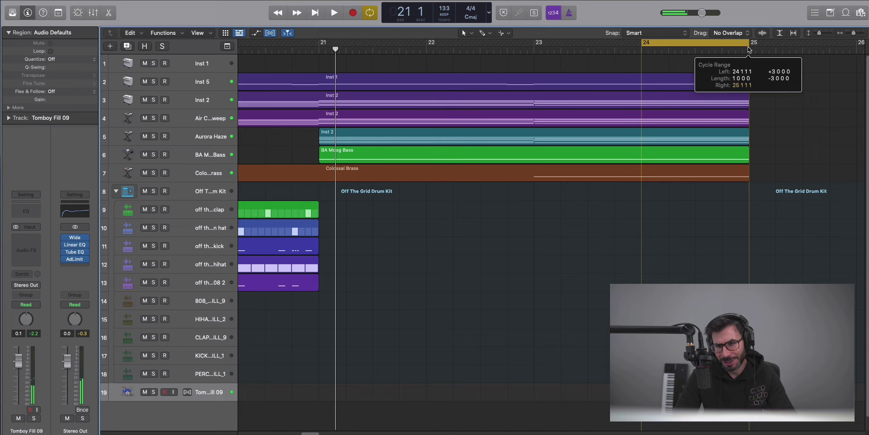
{"action": "left_click", "coordinate": [27, 236]}
{"action": "mouse_move", "coordinate": [34, 269]}
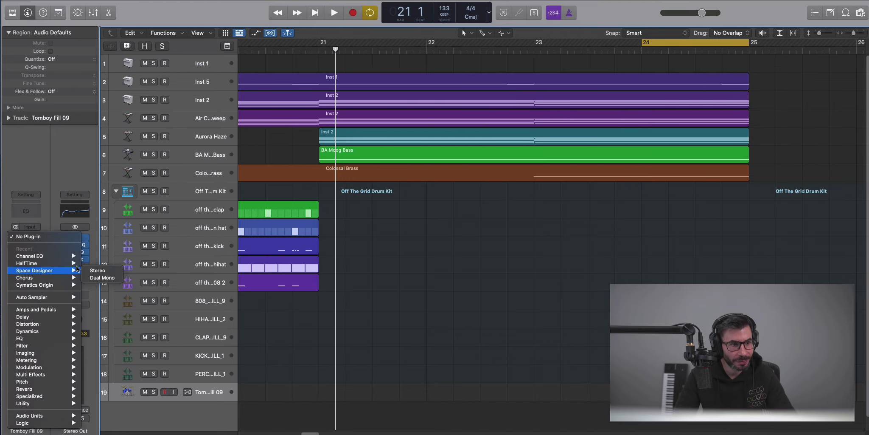
{"action": "left_click", "coordinate": [102, 271]}
{"action": "key", "text": "space"}
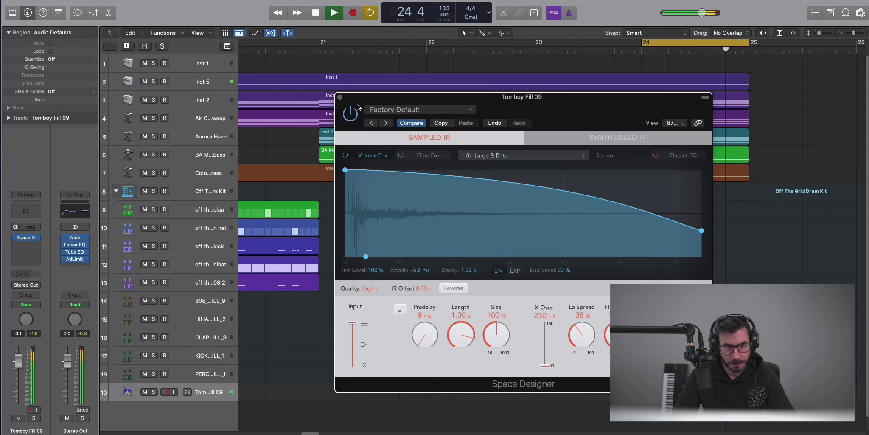
{"action": "left_click", "coordinate": [341, 98]}
{"action": "key", "text": "space"}
Select all regions between bars 9 and 25 and repeat them once from bar 25 to bar 41
{"action": "key", "text": "z"}
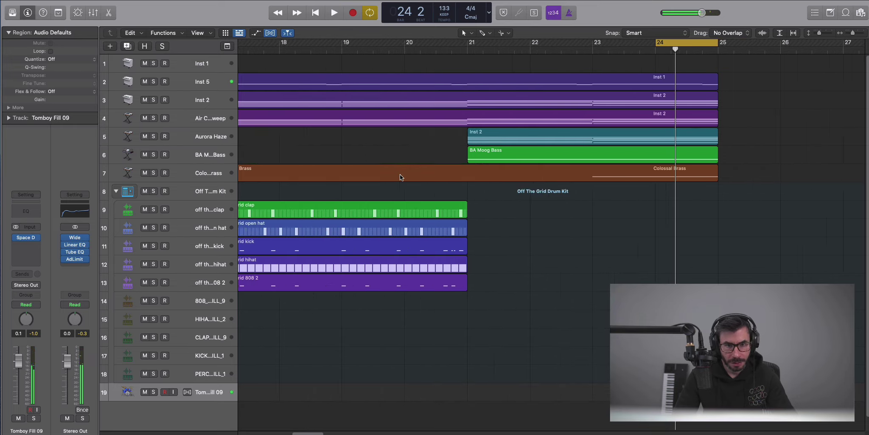
{"action": "scroll", "coordinate": [401, 176], "scroll_direction": "down", "scroll_amount": 3}
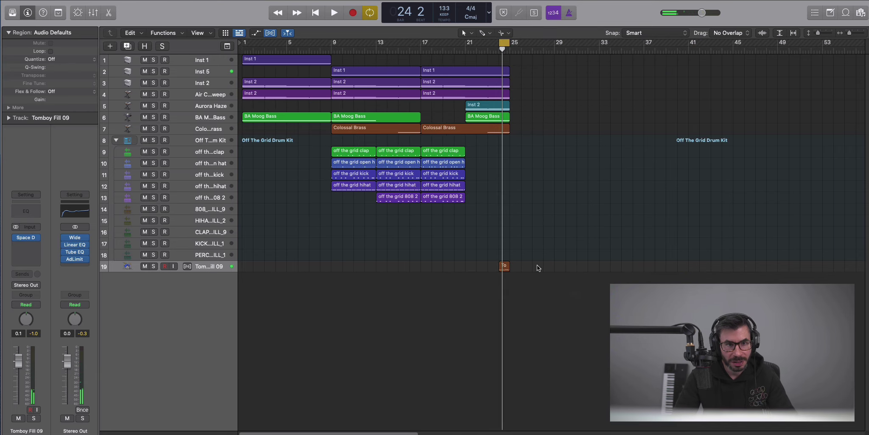
{"action": "left_click_drag", "start_coordinate": [582, 295], "coordinate": [342, 71]}
{"action": "key", "text": "super+r"}
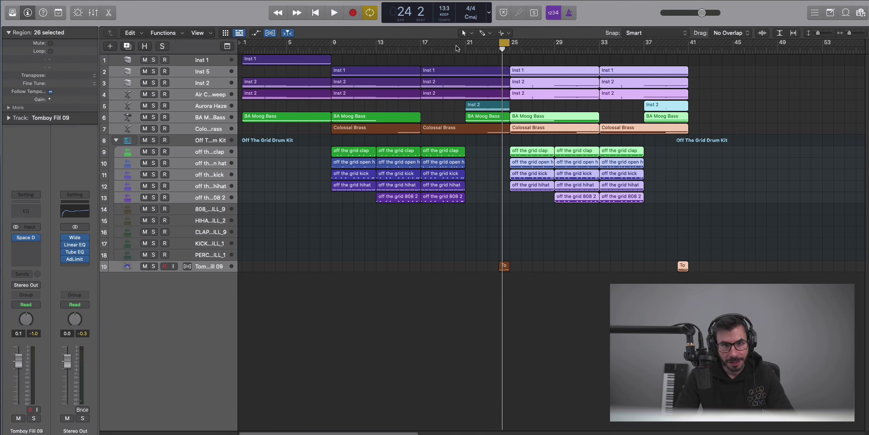
Play unlooped from bar 21 and lower the Tomboy Fill 09 track volume to -0.7 dB
{"action": "left_click", "coordinate": [466, 48]}
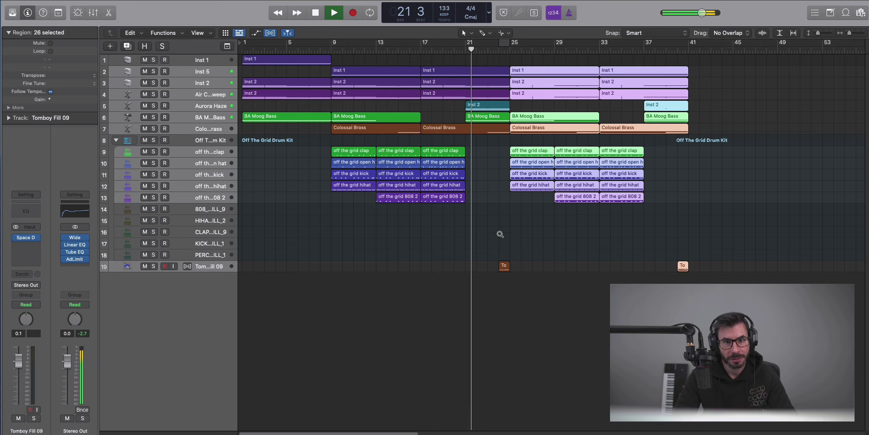
{"action": "key", "text": "super+Down"}
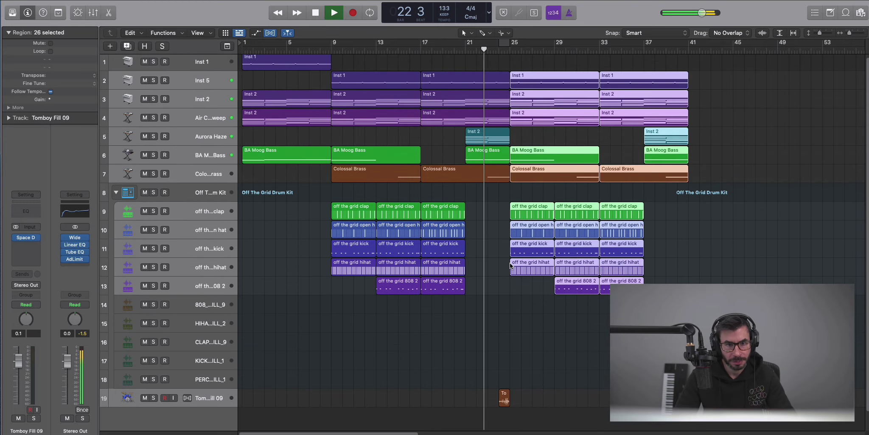
{"action": "key", "text": "super+Up"}
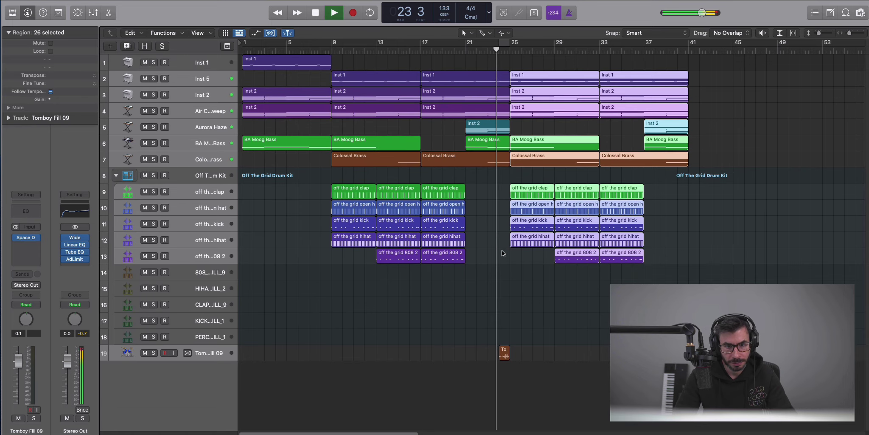
{"action": "left_click", "coordinate": [215, 356]}
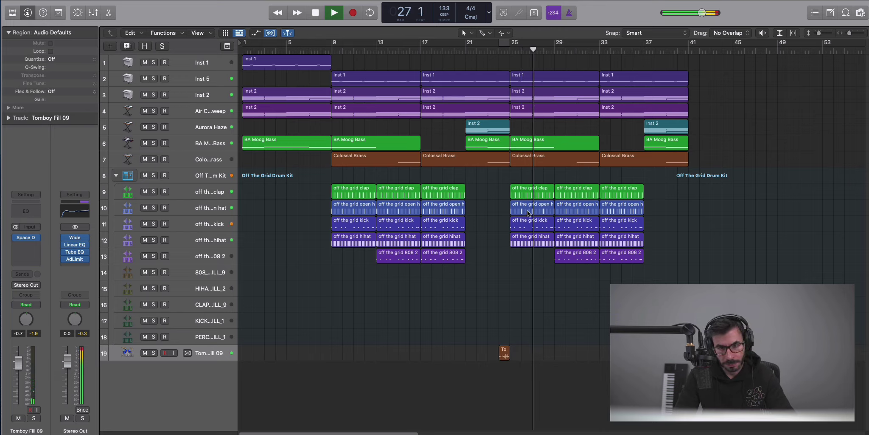
Replace the open hat regions at bars 25 and 29 with copies of the open hat region at bar 33
{"action": "left_click", "coordinate": [547, 209]}
{"action": "key", "text": "Delete"}
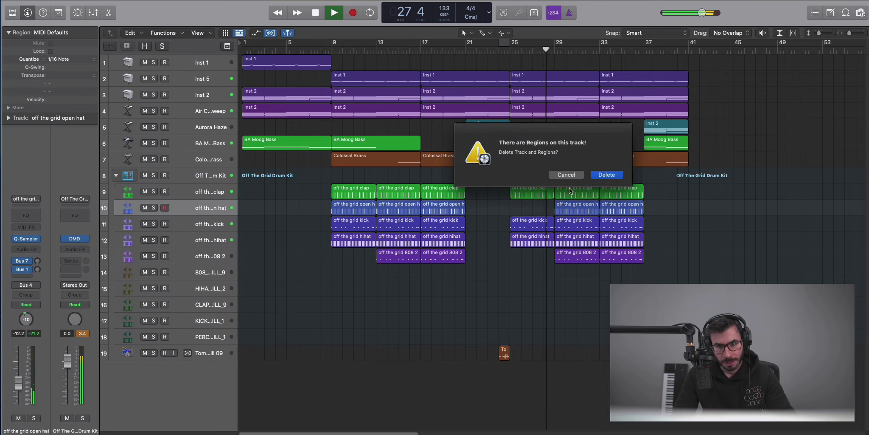
{"action": "key", "text": "Escape"}
{"action": "key", "text": "space"}
{"action": "left_click", "coordinate": [577, 212]}
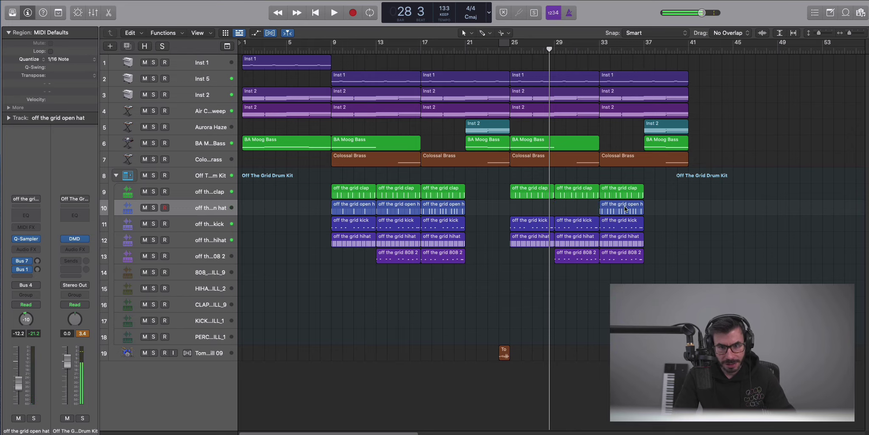
{"action": "left_click_drag", "start_coordinate": [611, 210], "coordinate": [533, 208]}
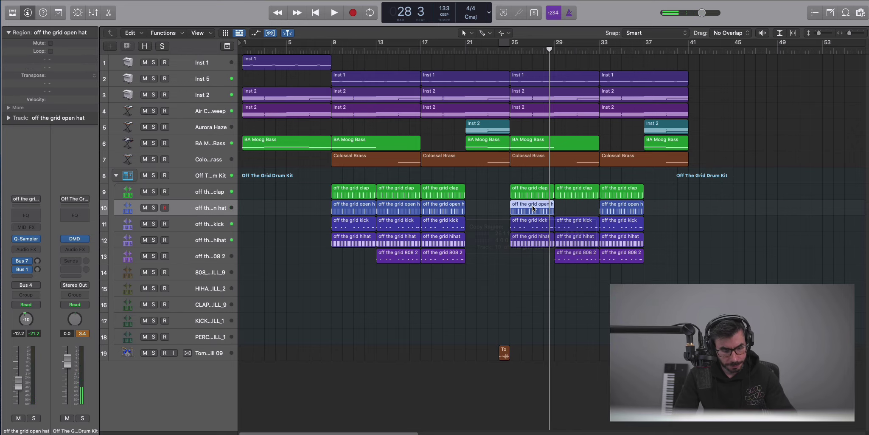
Play from bar 24 into the repeated section and select the off the grid 808 2 track
{"action": "left_click", "coordinate": [505, 50]}
{"action": "key", "text": "space"}
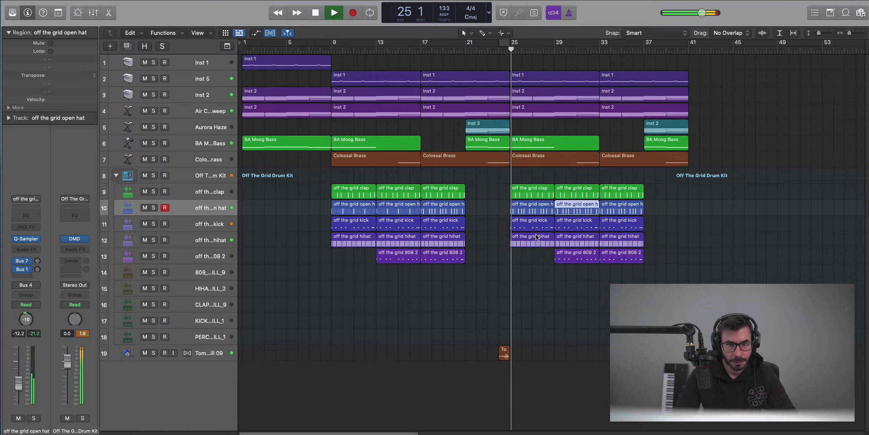
{"action": "left_click", "coordinate": [491, 285], "text": "ctrl+alt"}
{"action": "left_click", "coordinate": [491, 285], "text": "ctrl+alt"}
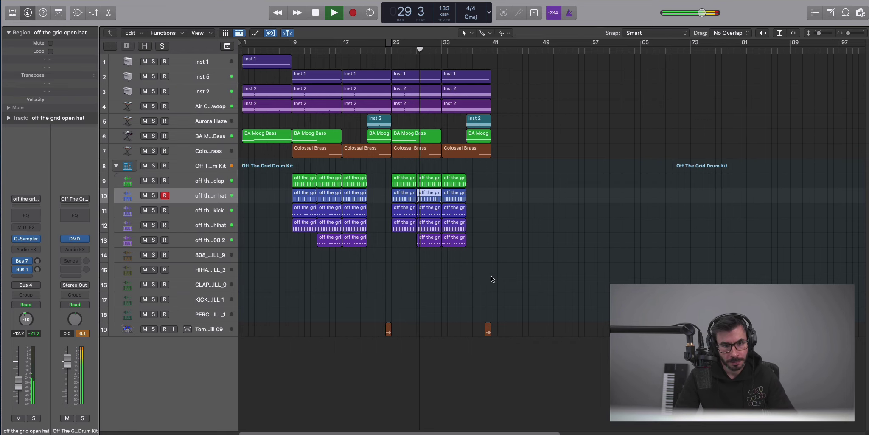
{"action": "left_click", "coordinate": [212, 239]}
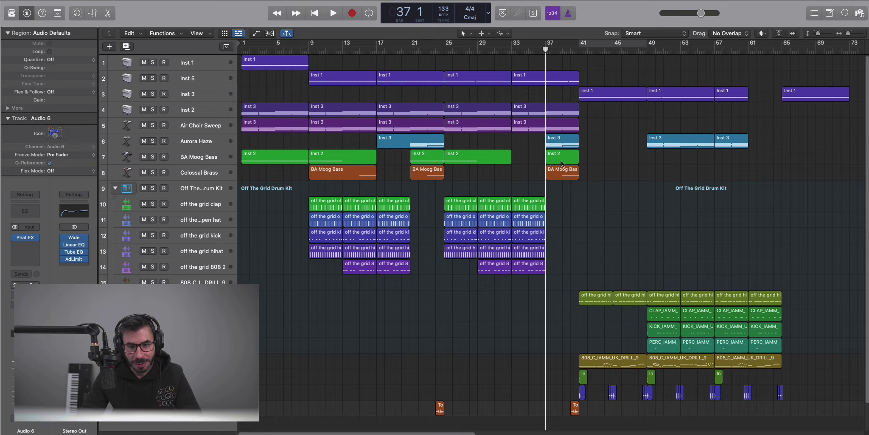
Play from bar 37 into the drill section and set the cycle range to bars 41 to 65
{"action": "key", "text": "space"}
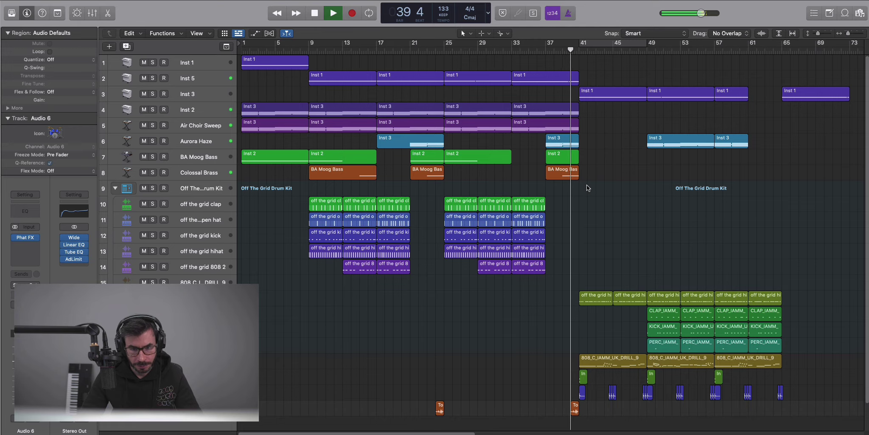
{"action": "scroll", "coordinate": [586, 193], "scroll_direction": "up", "scroll_amount": 2}
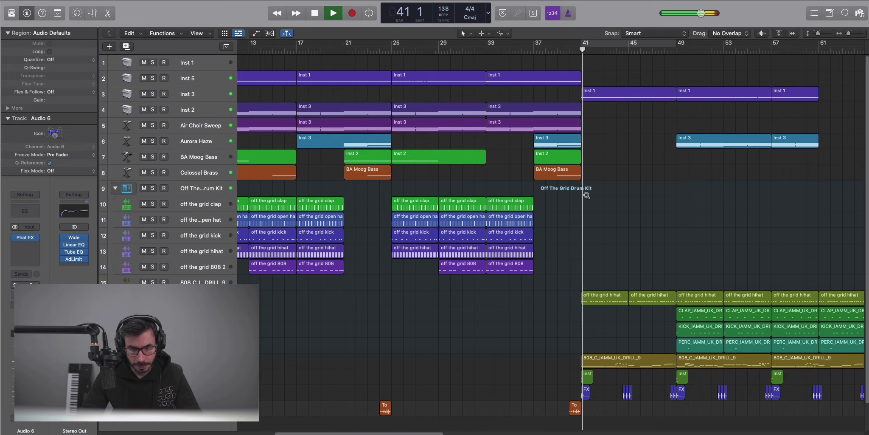
{"action": "scroll", "coordinate": [586, 195], "scroll_direction": "down", "scroll_amount": 1}
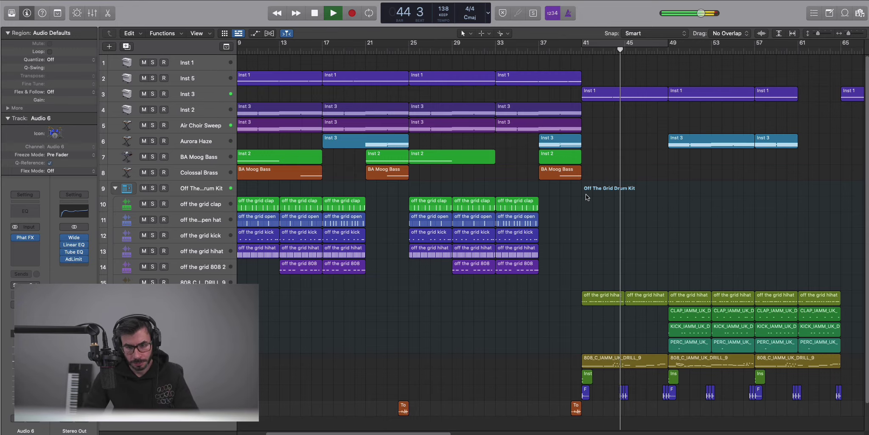
{"action": "scroll", "coordinate": [586, 194], "scroll_direction": "right", "scroll_amount": 2}
{"action": "scroll", "coordinate": [585, 194], "scroll_direction": "right", "scroll_amount": 10}
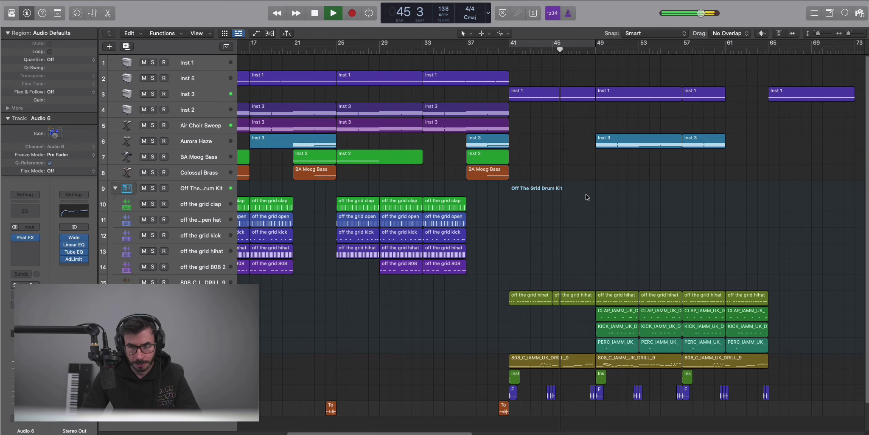
{"action": "scroll", "coordinate": [584, 189], "scroll_direction": "left", "scroll_amount": 1}
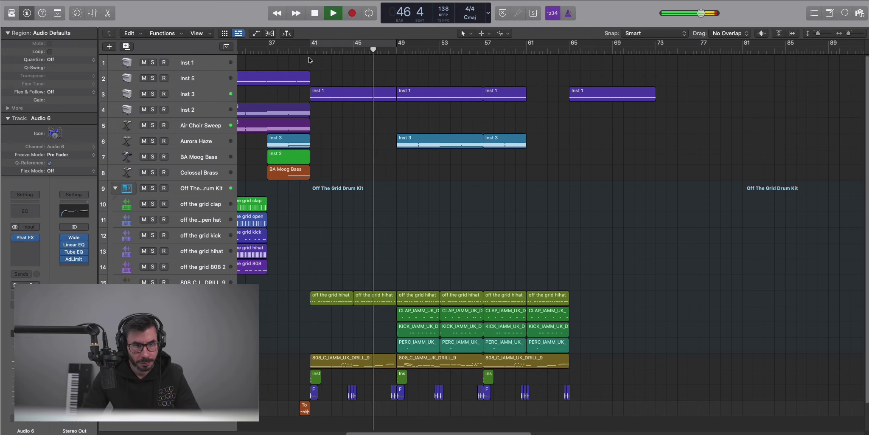
{"action": "left_click_drag", "start_coordinate": [315, 44], "coordinate": [568, 68]}
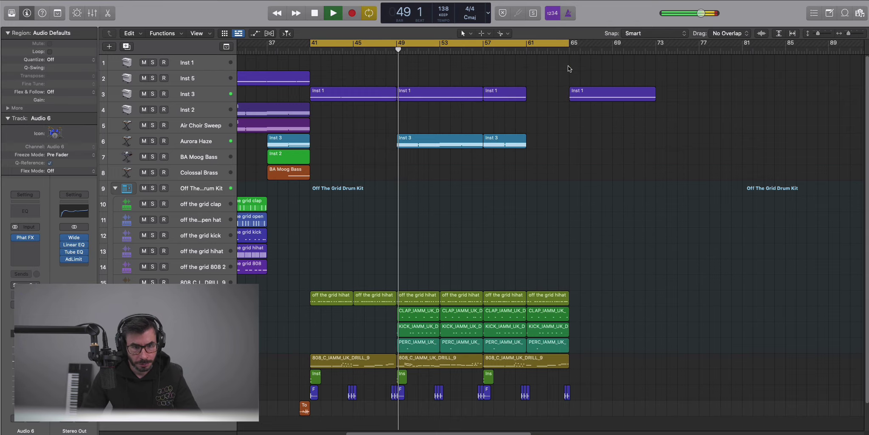
Stop playback and set the cycle range to the Inst 3 track's region spanning bars 41 to 49
{"action": "left_click", "coordinate": [486, 211], "text": "ctrl+alt"}
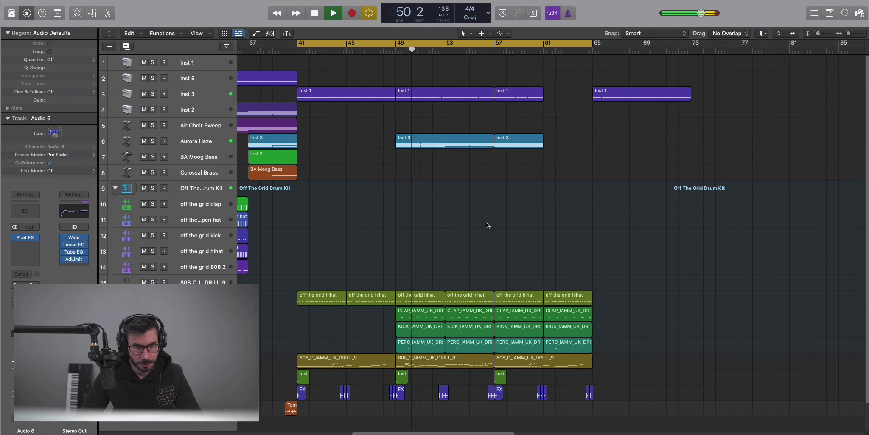
{"action": "key", "text": "space"}
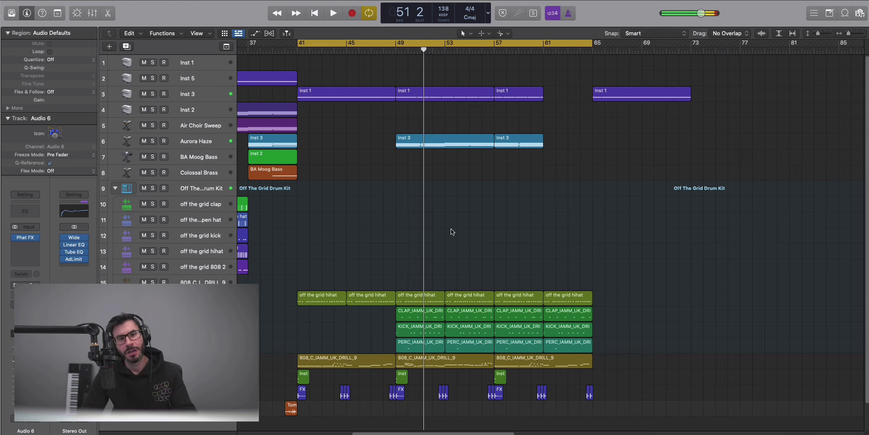
{"action": "left_click", "coordinate": [376, 96]}
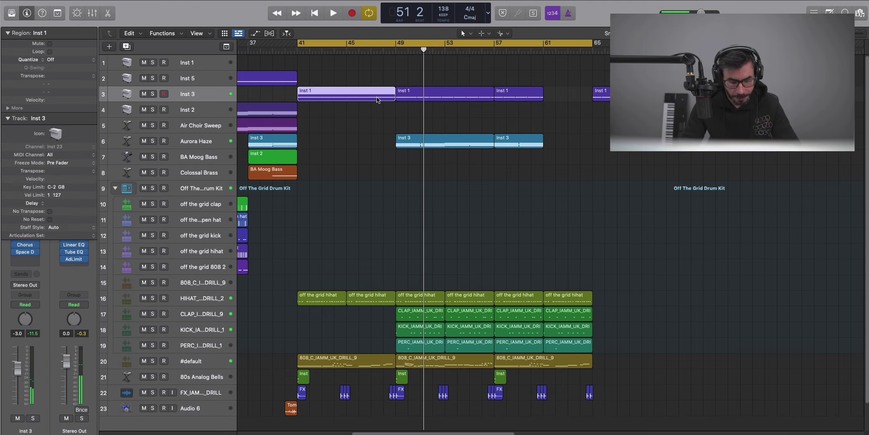
{"action": "key", "text": "super+u"}
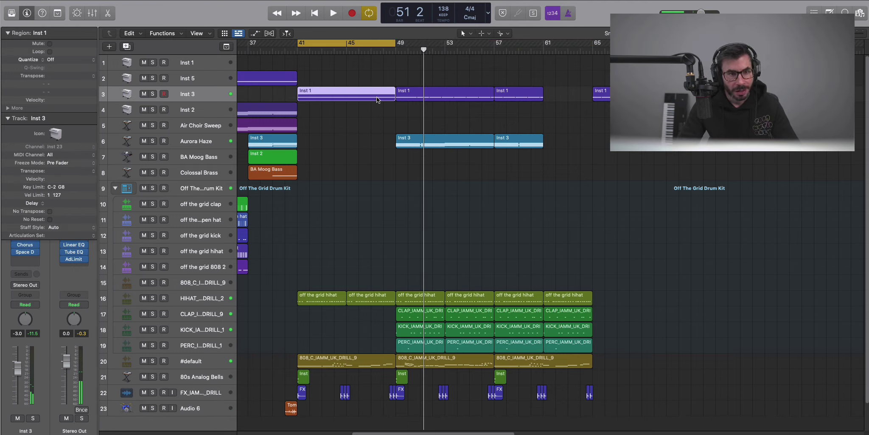
{"action": "left_click", "coordinate": [7, 119]}
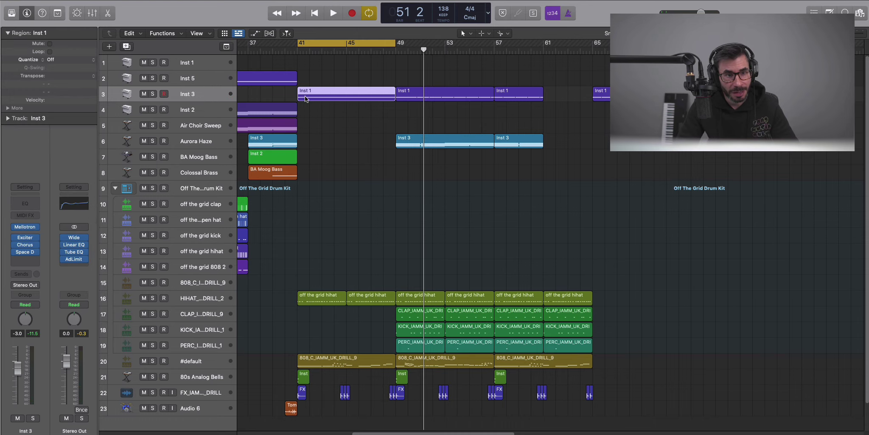
Open the Inst 3 track's bar 41 region in the Piano Roll and listen to the track soloed
{"action": "double_click", "coordinate": [306, 98]}
{"action": "key", "text": "space"}
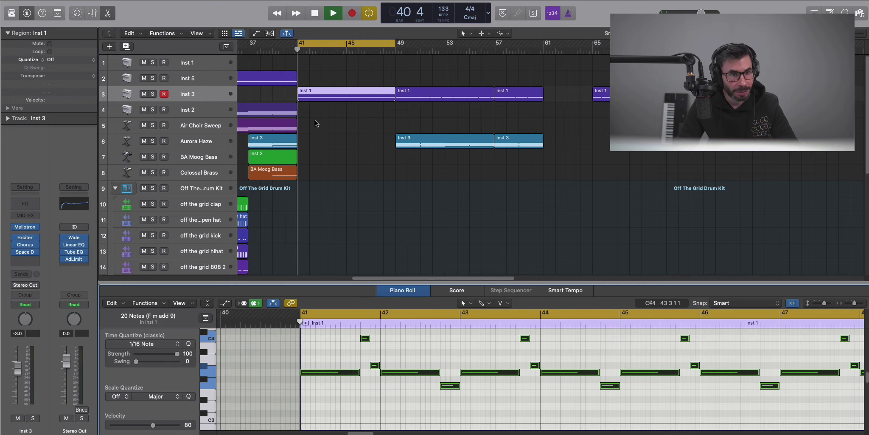
{"action": "left_click", "coordinate": [152, 94]}
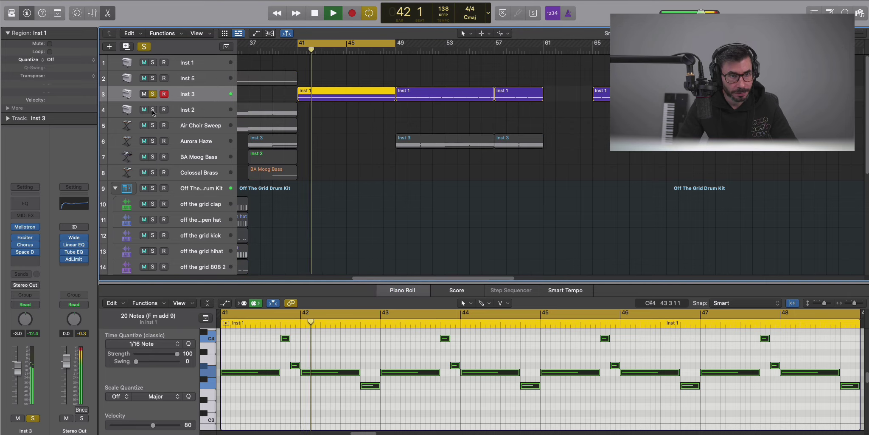
{"action": "key", "text": "space"}
Review the Exciter settings on the Inst 3 track during playback, then close the plug-in and the Piano Roll
{"action": "left_click", "coordinate": [25, 237]}
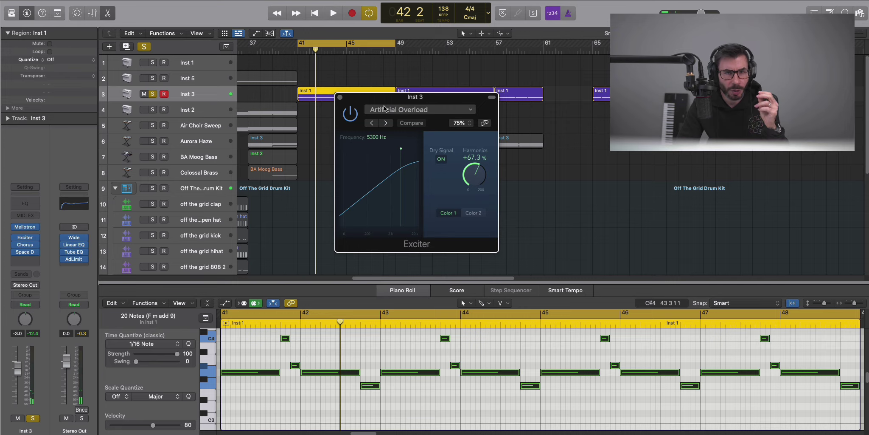
{"action": "key", "text": "space"}
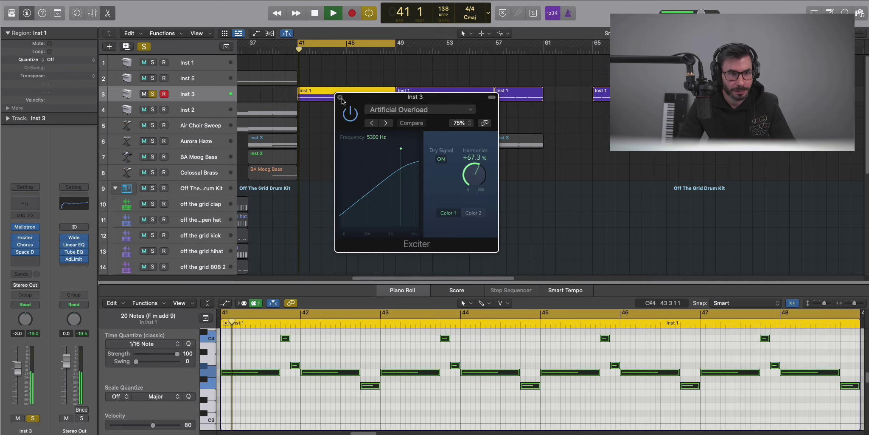
{"action": "left_click", "coordinate": [340, 98]}
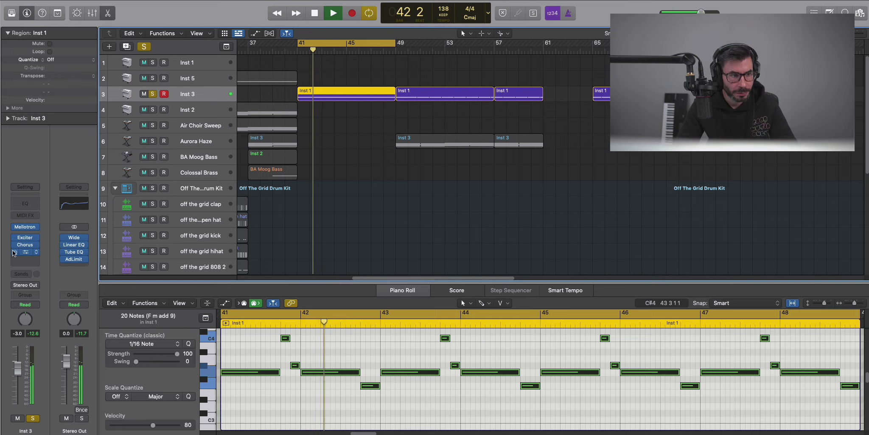
{"action": "key", "text": "x"}
{"action": "key", "text": "x"}
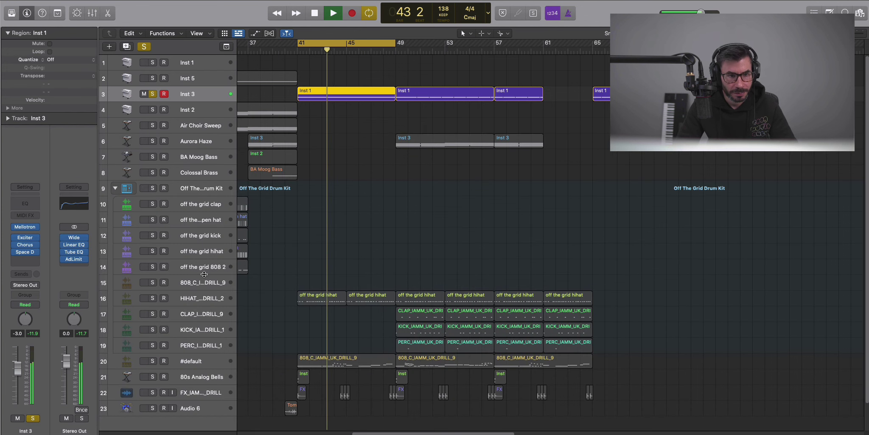
Solo only the HIHAT DRILL_2 track and play it from bar 41
{"action": "left_click", "coordinate": [199, 297]}
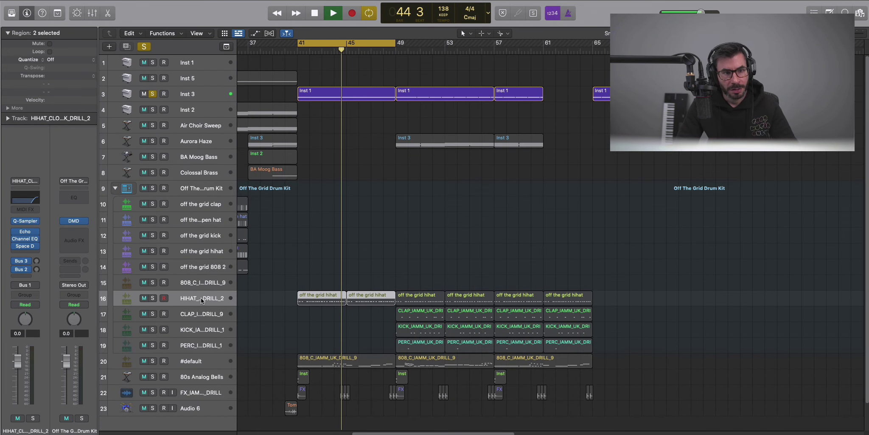
{"action": "key", "text": "space"}
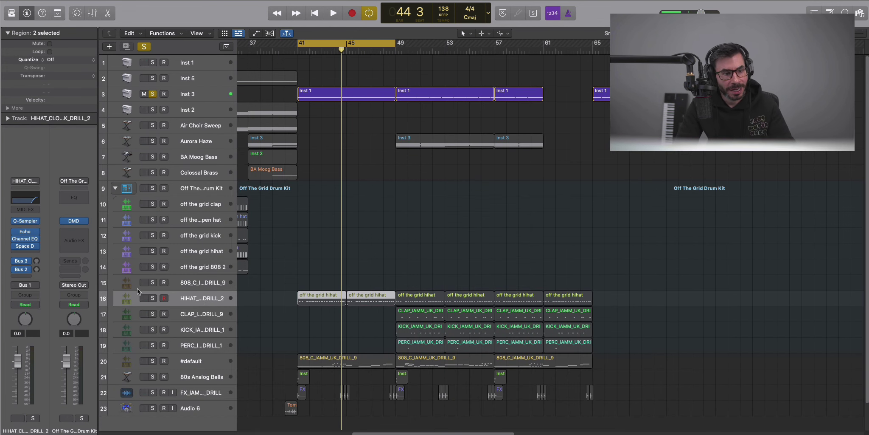
{"action": "left_click", "coordinate": [154, 297]}
{"action": "key", "text": "space"}
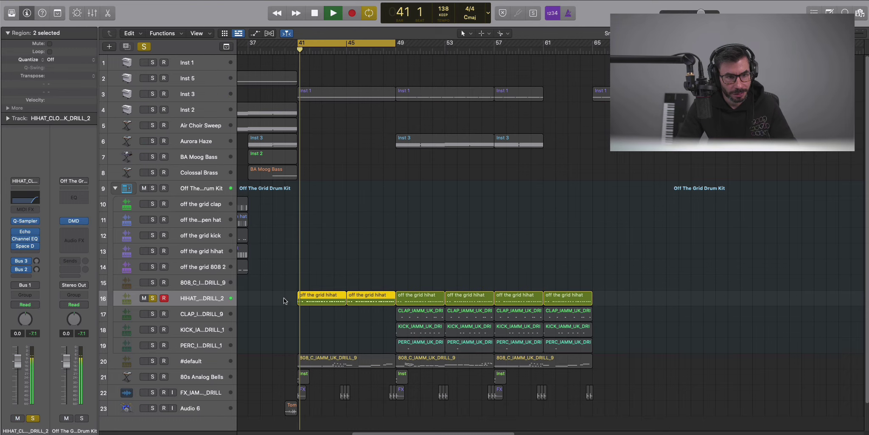
Examine the first off the grid hihat region in an enlarged Piano Roll while looping bars 41 to 45
{"action": "left_click", "coordinate": [320, 300]}
{"action": "double_click", "coordinate": [319, 299]}
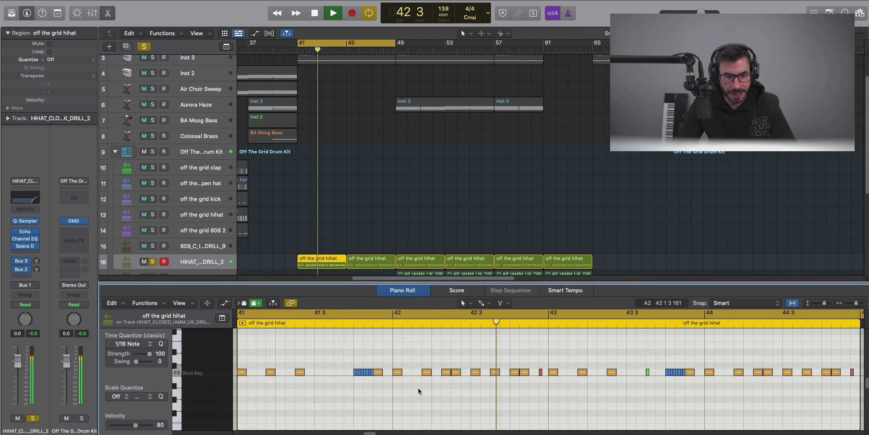
{"action": "left_click_drag", "start_coordinate": [429, 283], "coordinate": [461, 214]}
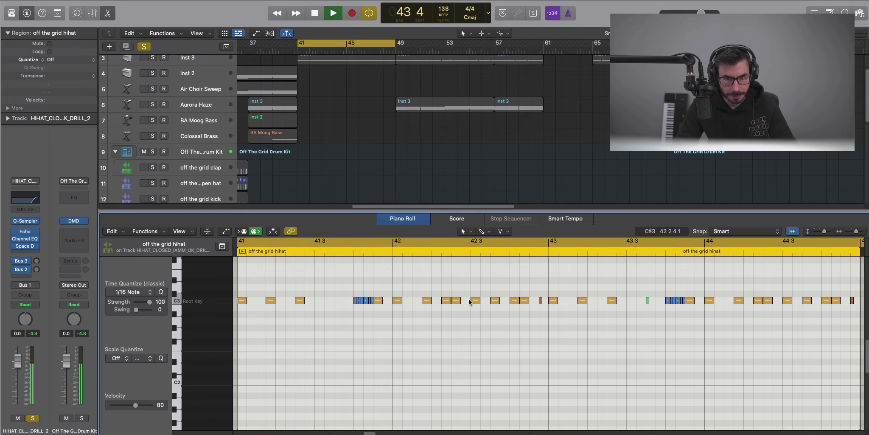
{"action": "scroll", "coordinate": [527, 345], "scroll_direction": "down", "scroll_amount": 3}
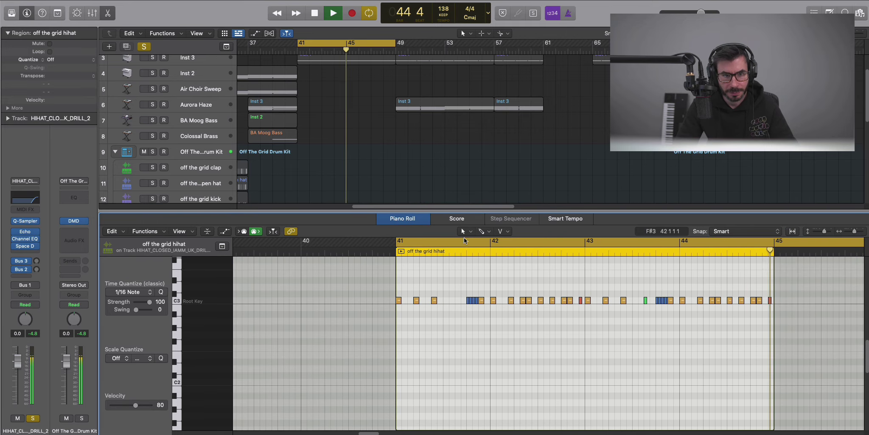
{"action": "key", "text": "space"}
{"action": "key", "text": "space"}
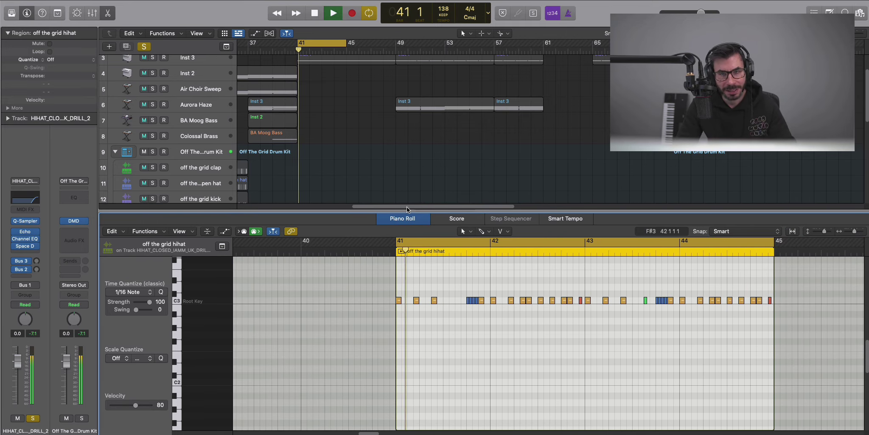
{"action": "scroll", "coordinate": [479, 354], "scroll_direction": "up", "scroll_amount": 3}
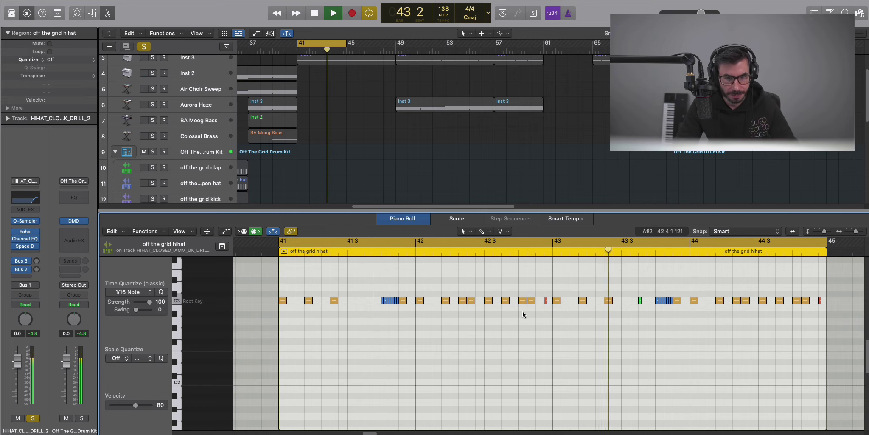
Review the Echo settings on the HIHAT DRILL_2 track, then close the plug-in and the Piano Roll
{"action": "left_click", "coordinate": [24, 232]}
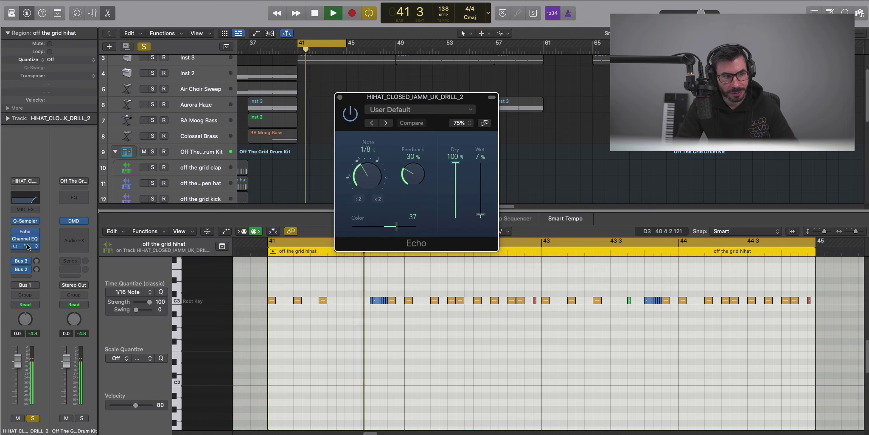
{"action": "left_click", "coordinate": [23, 246]}
{"action": "left_click", "coordinate": [348, 106]}
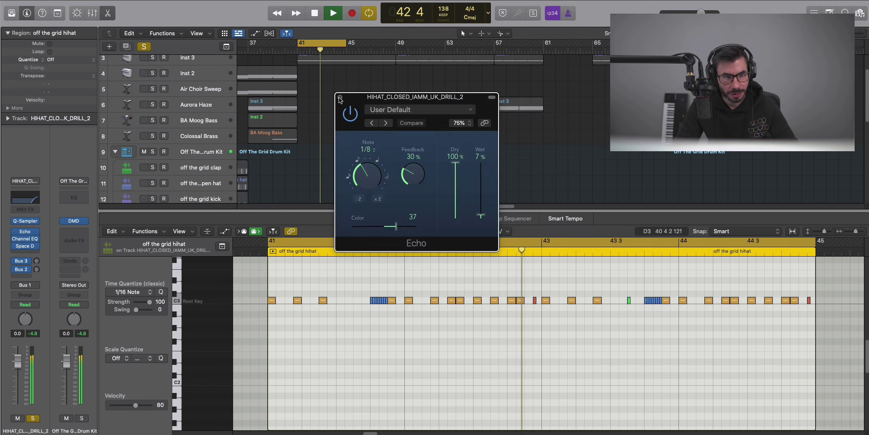
{"action": "left_click", "coordinate": [340, 97]}
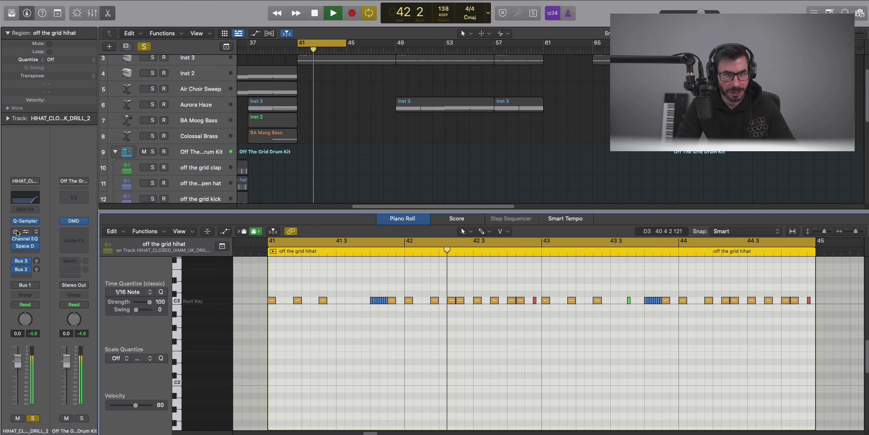
{"action": "key", "text": "x"}
{"action": "key", "text": "x"}
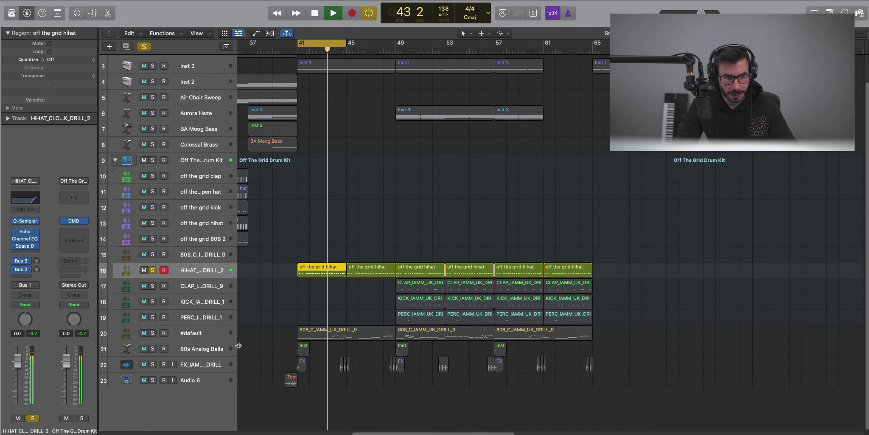
Solo only the 80s Analog Bells track and play its region at bar 41
{"action": "key", "text": "space"}
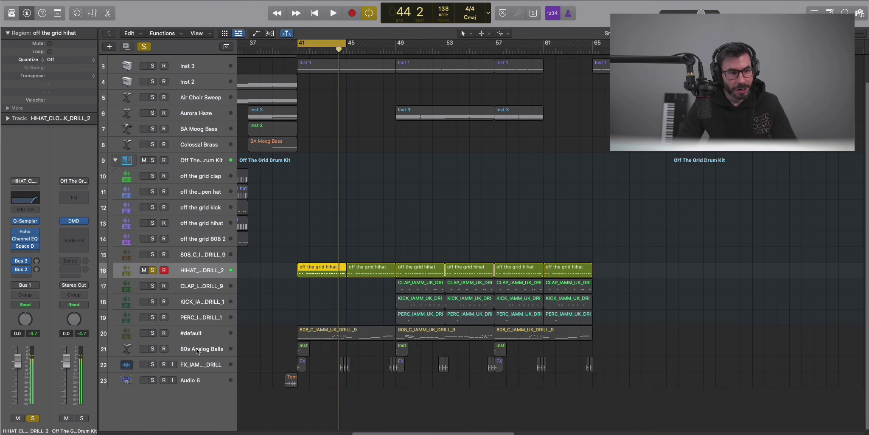
{"action": "left_click", "coordinate": [183, 349]}
{"action": "left_click", "coordinate": [153, 348]}
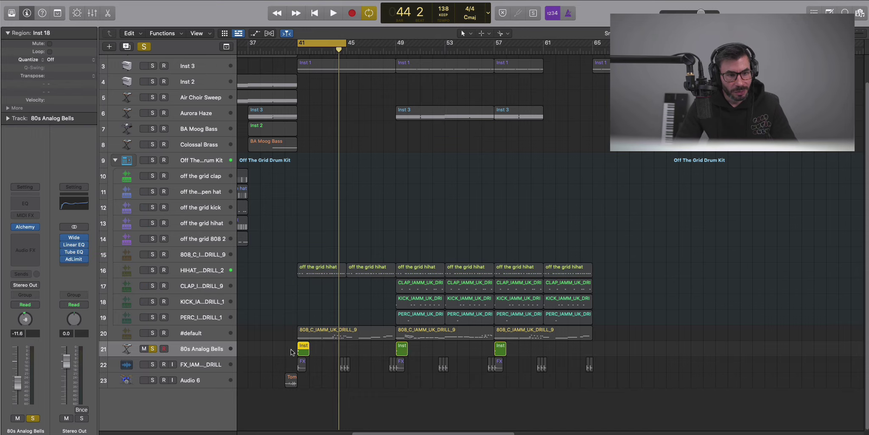
{"action": "key", "text": "space"}
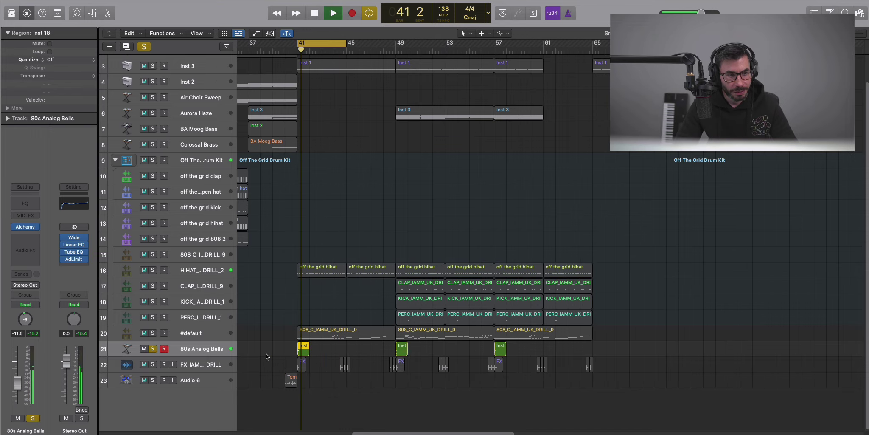
{"action": "key", "text": "space"}
Review the Alchemy preset on the 80s Analog Bells track, close the instrument and replay the bells from bar 41
{"action": "left_click", "coordinate": [25, 227]}
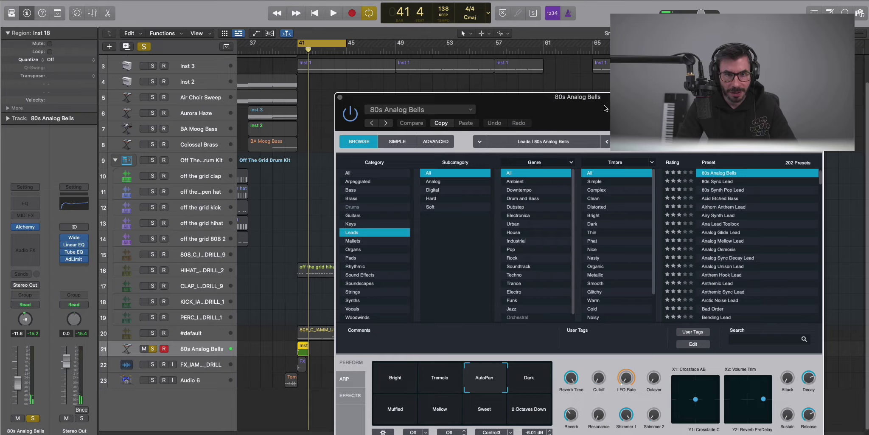
{"action": "left_click_drag", "start_coordinate": [604, 108], "coordinate": [462, 49]}
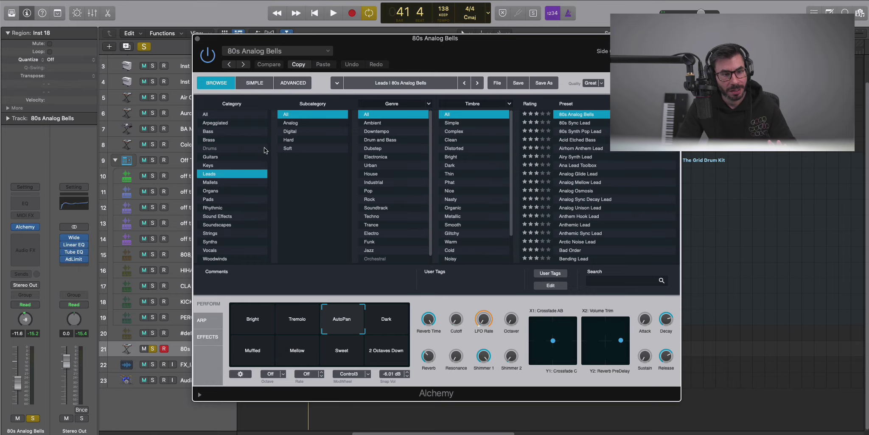
{"action": "left_click", "coordinate": [197, 40]}
{"action": "key", "text": "space"}
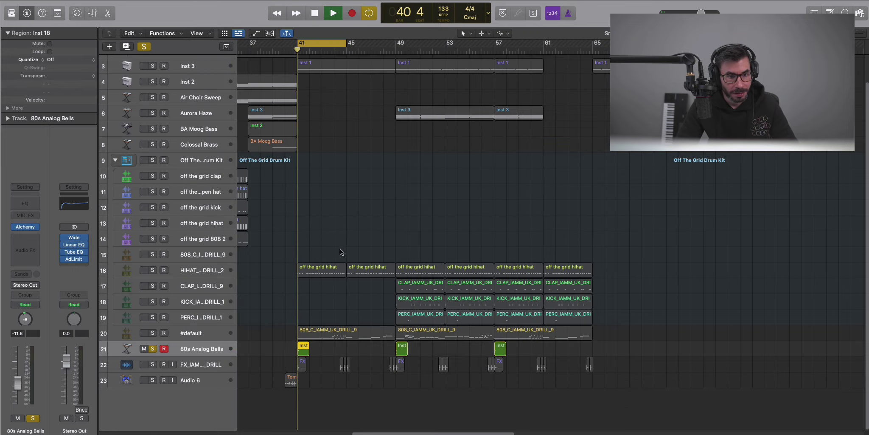
Solo only the FX_IAMM_UK_DRILL track and play it from bar 41
{"action": "left_click", "coordinate": [196, 366]}
{"action": "key", "text": "space"}
{"action": "left_click", "coordinate": [153, 364]}
{"action": "key", "text": "space"}
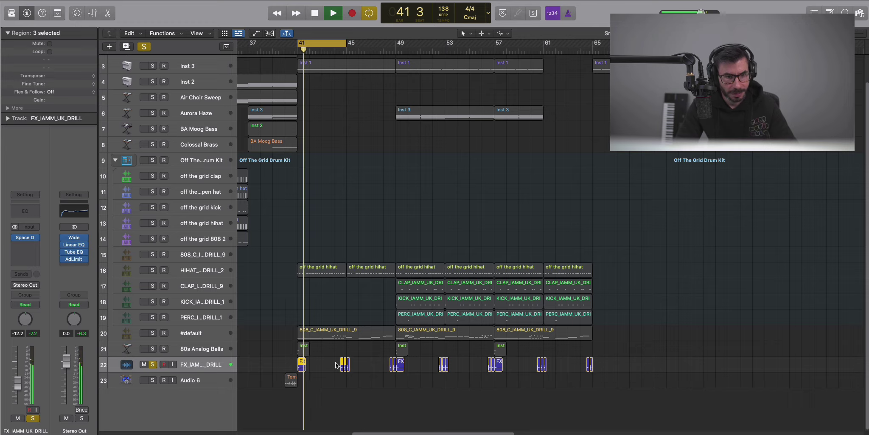
{"action": "key", "text": "space"}
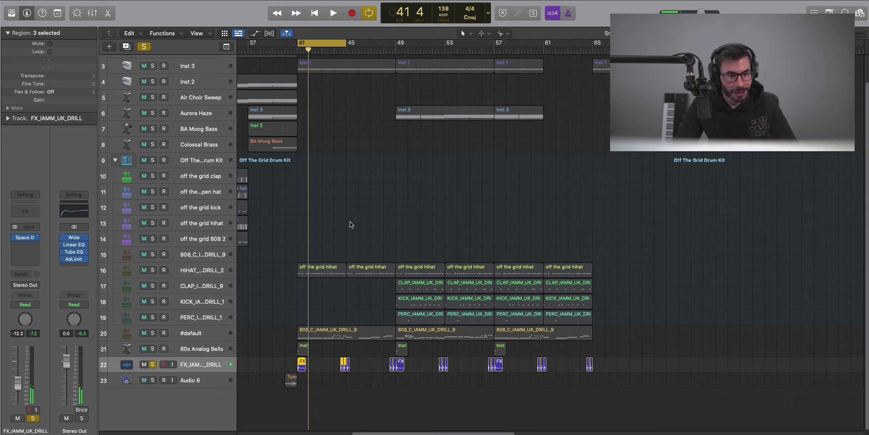
Move the cycle range to bars 49 to 53 and play with Aurora Haze soloed instead of the FX track
{"action": "left_click_drag", "start_coordinate": [320, 44], "coordinate": [418, 45]}
{"action": "left_click", "coordinate": [154, 364]}
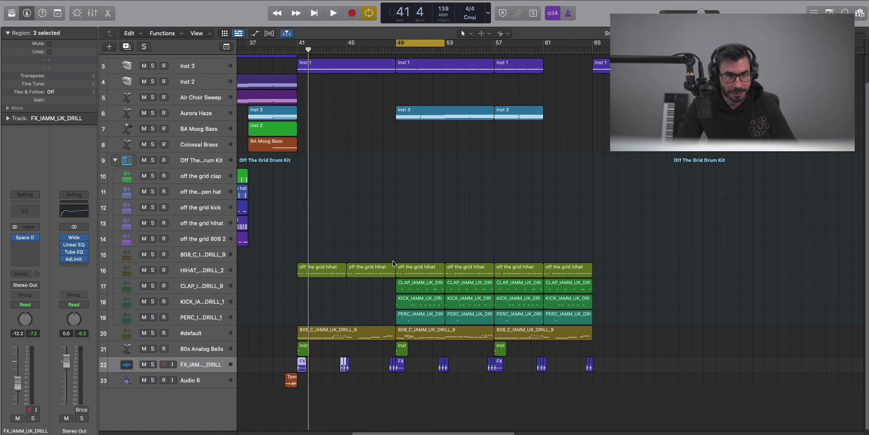
{"action": "left_click", "coordinate": [424, 113]}
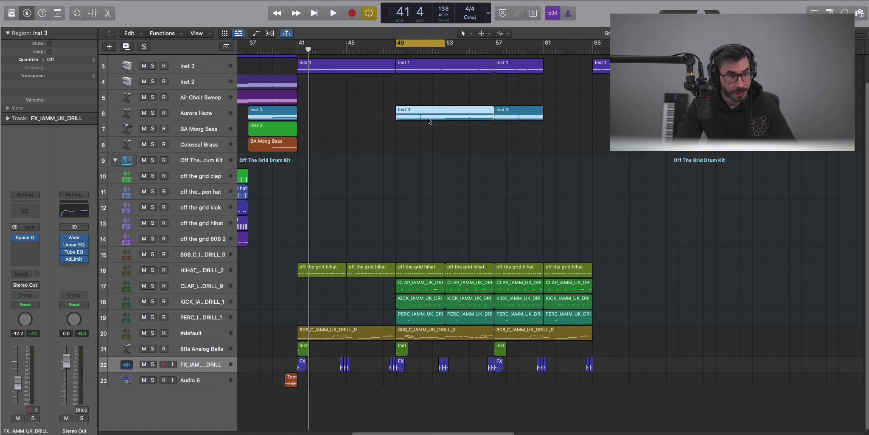
{"action": "left_click", "coordinate": [152, 113]}
{"action": "key", "text": "space"}
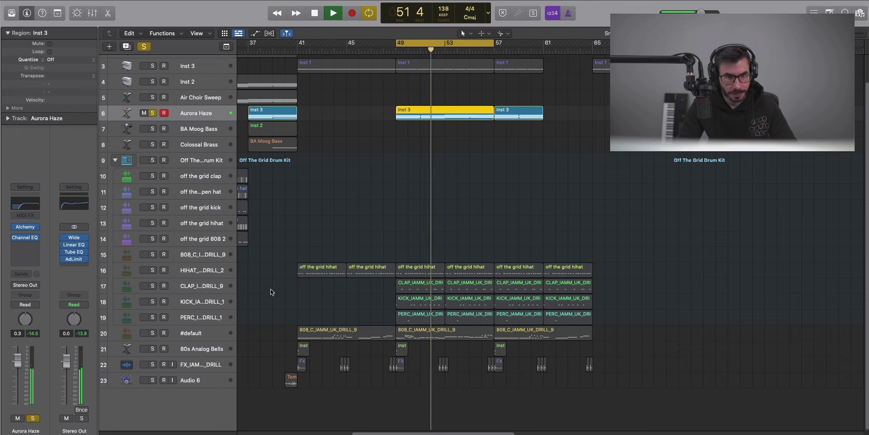
Solo the UK drill clap, hi-hat, kick and percussion tracks alongside Aurora Haze one after another and listen to them in the cycle
{"action": "left_click", "coordinate": [152, 286]}
{"action": "left_click", "coordinate": [153, 270]}
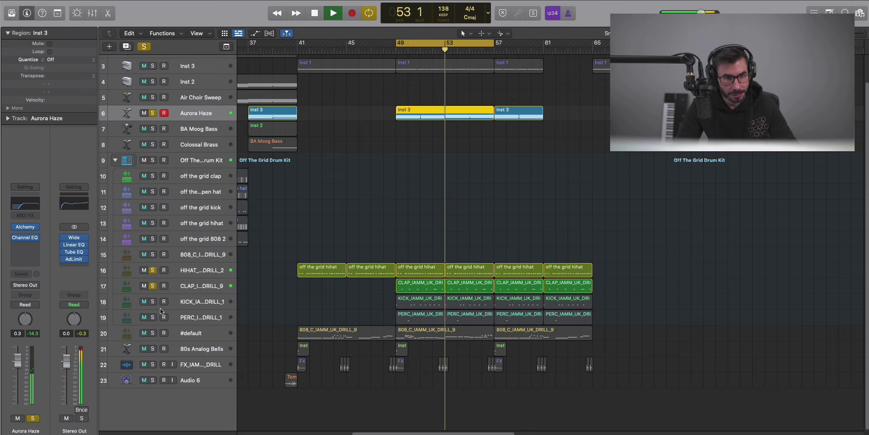
{"action": "left_click", "coordinate": [152, 301]}
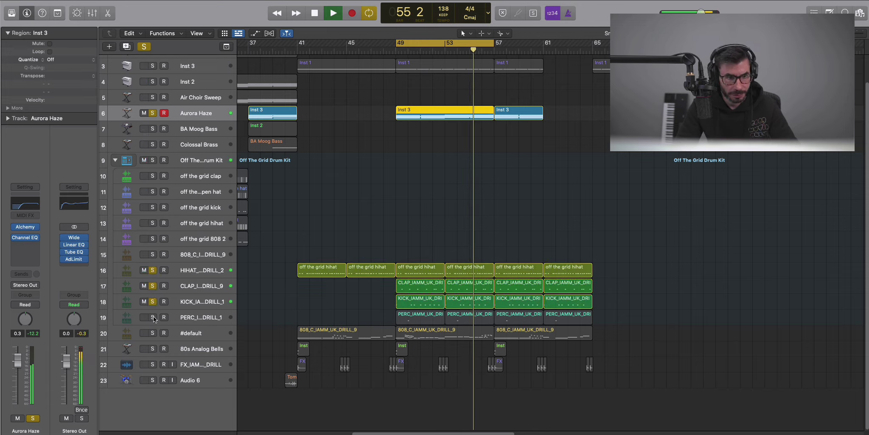
{"action": "left_click", "coordinate": [153, 317]}
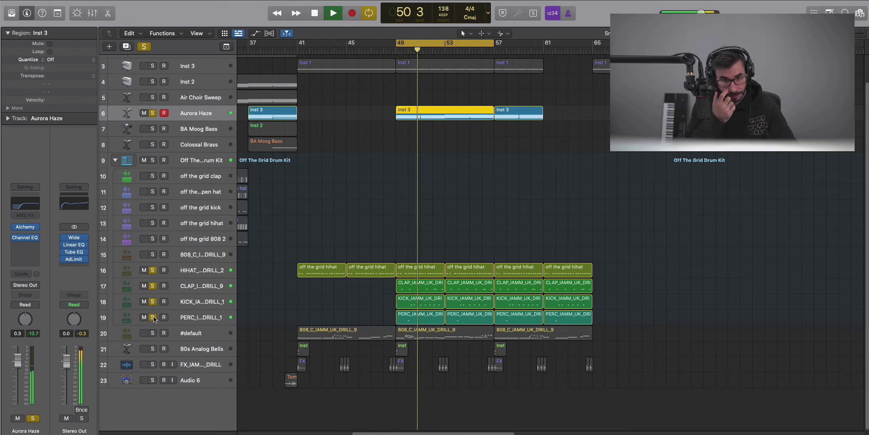
{"action": "key", "text": "space"}
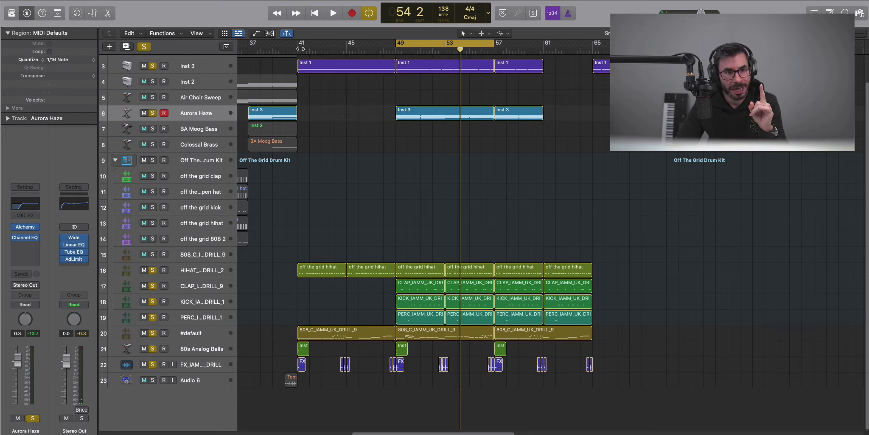
Move the cycle range to bars 41 to 49 and show the first 808 region of the #default track in an enlarged Piano Roll
{"action": "left_click_drag", "start_coordinate": [301, 47], "coordinate": [393, 58]}
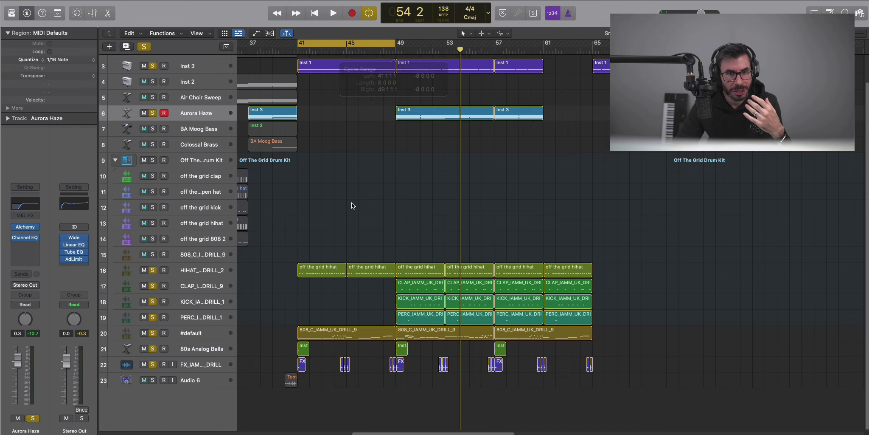
{"action": "double_click", "coordinate": [360, 334]}
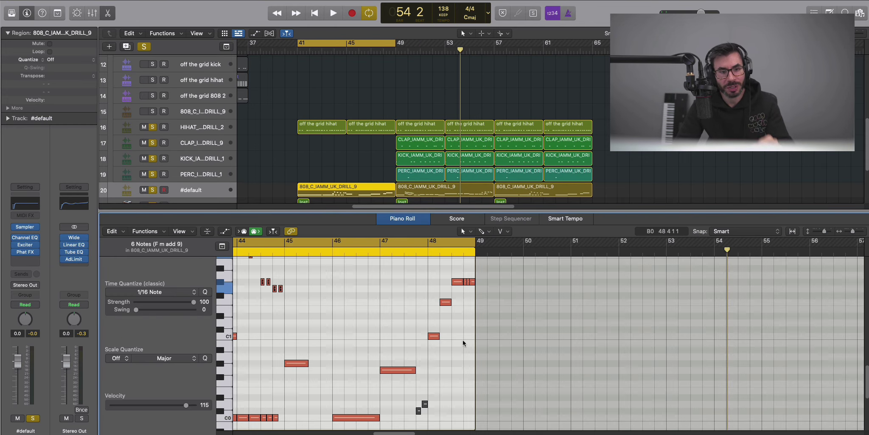
{"action": "scroll", "coordinate": [462, 340], "scroll_direction": "left", "scroll_amount": 5}
{"action": "left_click_drag", "start_coordinate": [347, 210], "coordinate": [347, 155]}
{"action": "scroll", "coordinate": [403, 265], "scroll_direction": "down", "scroll_amount": 3}
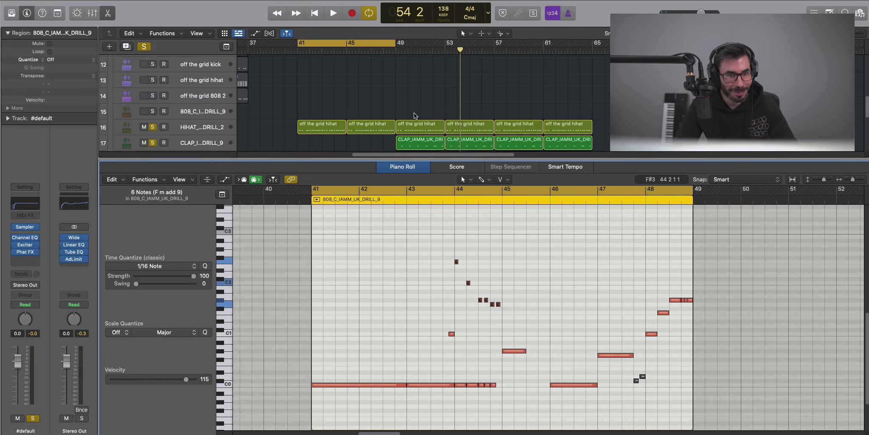
{"action": "scroll", "coordinate": [358, 136], "scroll_direction": "down", "scroll_amount": 5}
Play from bar 41 with only the #default track soloed and follow its 808 notes in the Piano Roll
{"action": "key", "text": "space"}
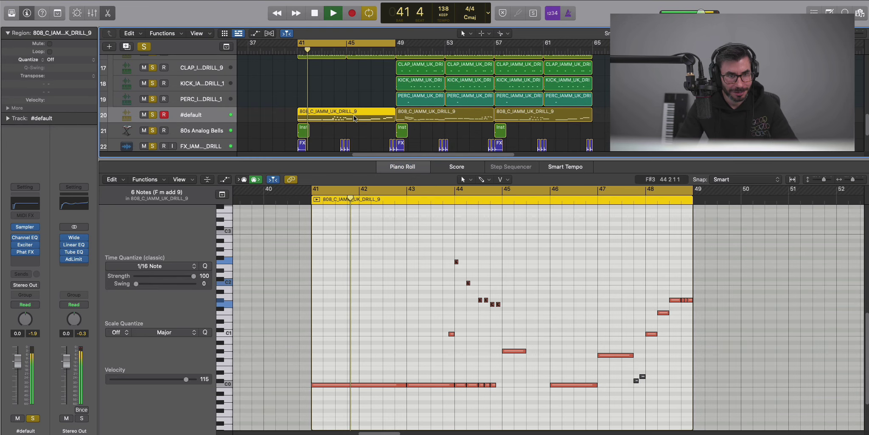
{"action": "left_click", "coordinate": [153, 116]}
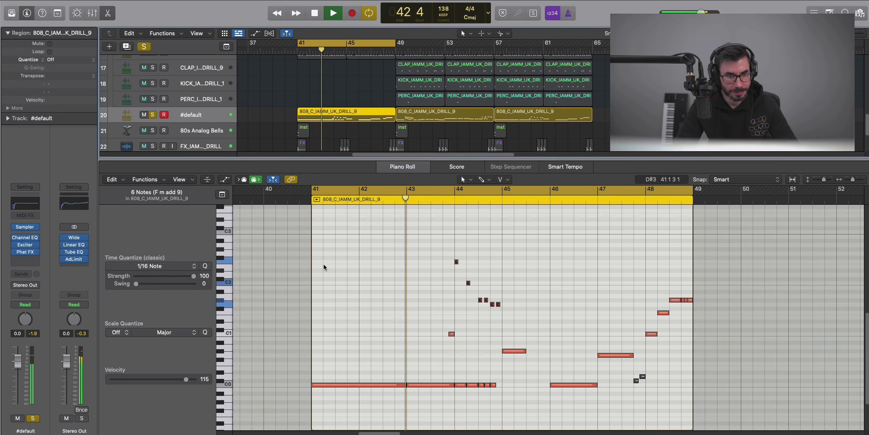
{"action": "key", "text": "super+Right"}
{"action": "left_click", "coordinate": [359, 333], "text": "ctrl+alt"}
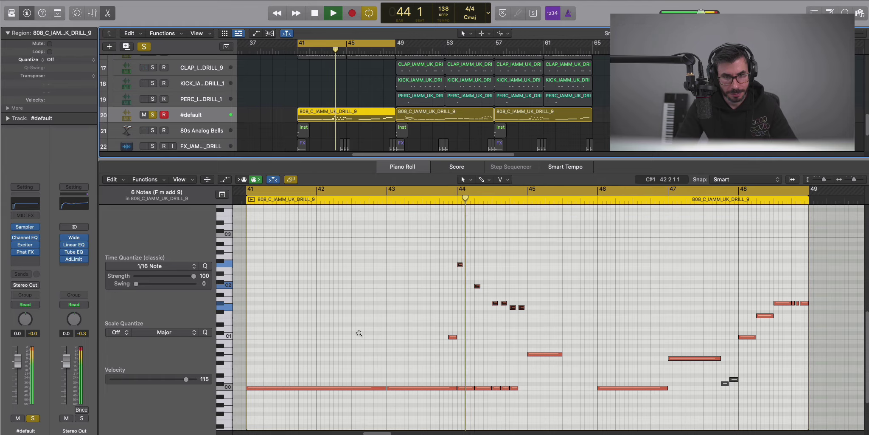
{"action": "key", "text": "space"}
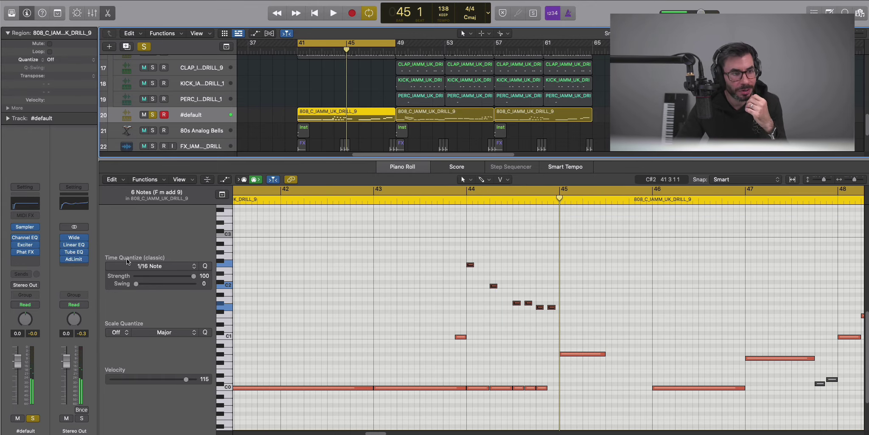
Review the Sampler settings of the #default 808 track, covering the zone, modulators, mod matrix, glide and Legato mode, then close the instrument
{"action": "left_click", "coordinate": [24, 228]}
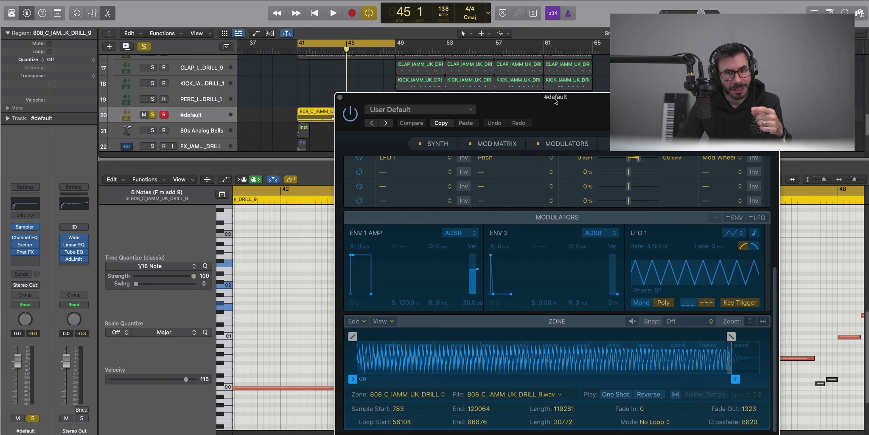
{"action": "left_click_drag", "start_coordinate": [555, 100], "coordinate": [434, 40]}
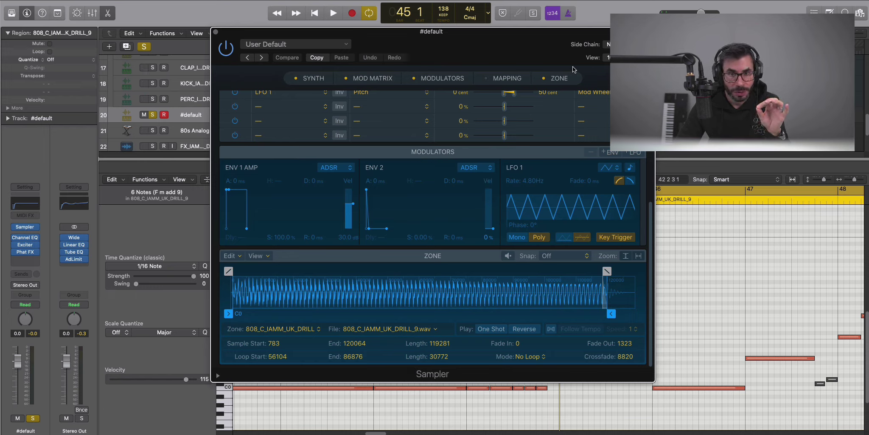
{"action": "scroll", "coordinate": [542, 275], "scroll_direction": "up", "scroll_amount": 2}
{"action": "scroll", "coordinate": [428, 176], "scroll_direction": "up", "scroll_amount": 1}
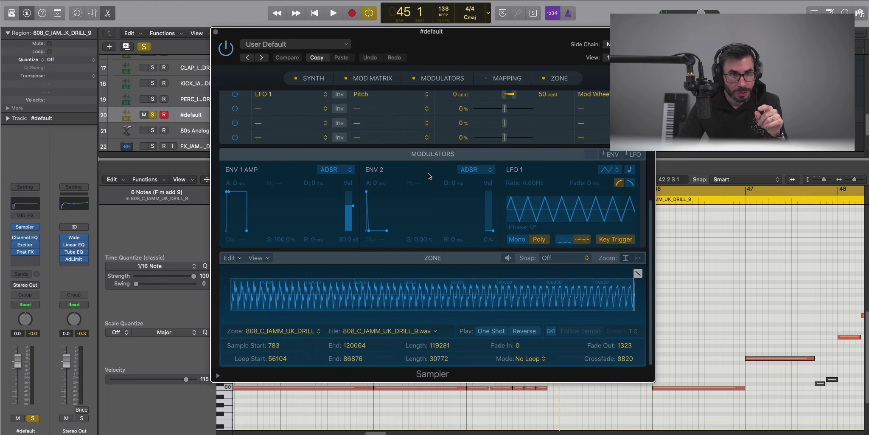
{"action": "scroll", "coordinate": [429, 176], "scroll_direction": "up", "scroll_amount": 8}
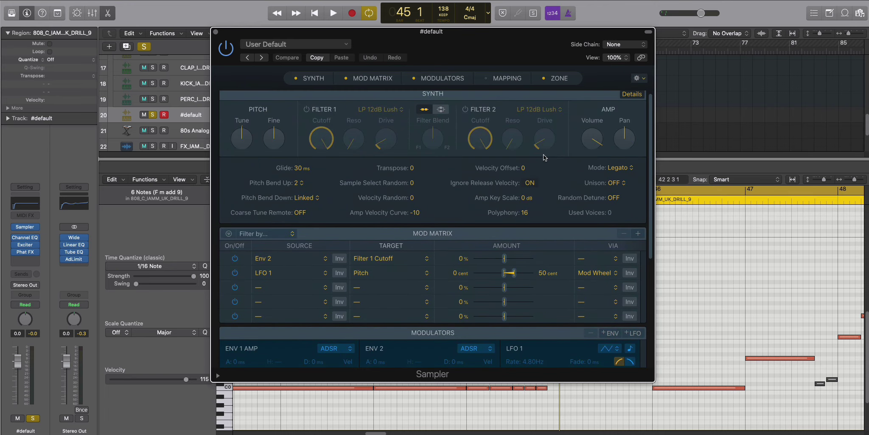
{"action": "scroll", "coordinate": [614, 114], "scroll_direction": "up", "scroll_amount": 1}
{"action": "scroll", "coordinate": [626, 102], "scroll_direction": "down", "scroll_amount": 5}
{"action": "scroll", "coordinate": [627, 102], "scroll_direction": "up", "scroll_amount": 5}
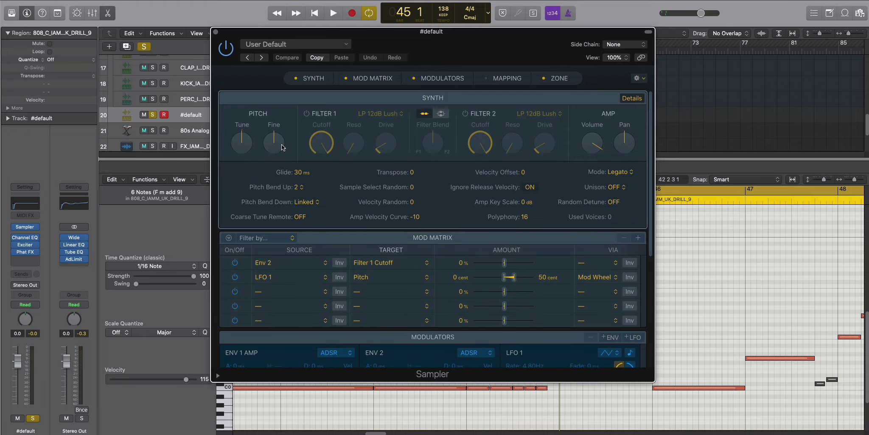
{"action": "key", "text": "super+w"}
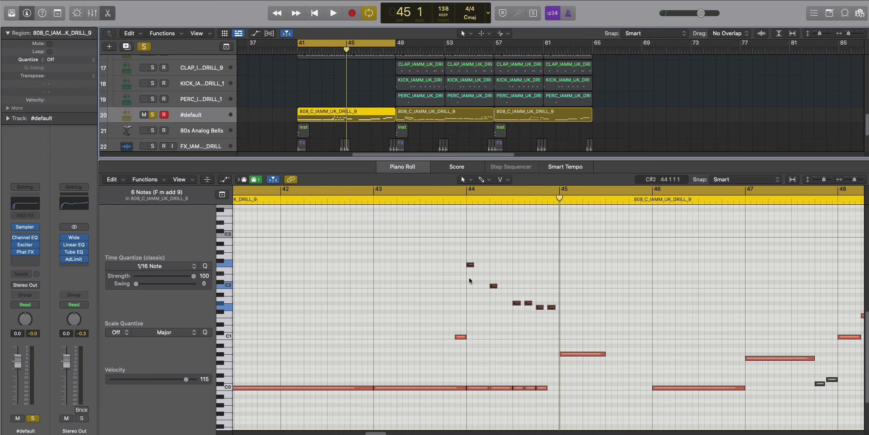
Replay the 808 slide notes around bar 44 and close the Piano Roll
{"action": "key", "text": "space"}
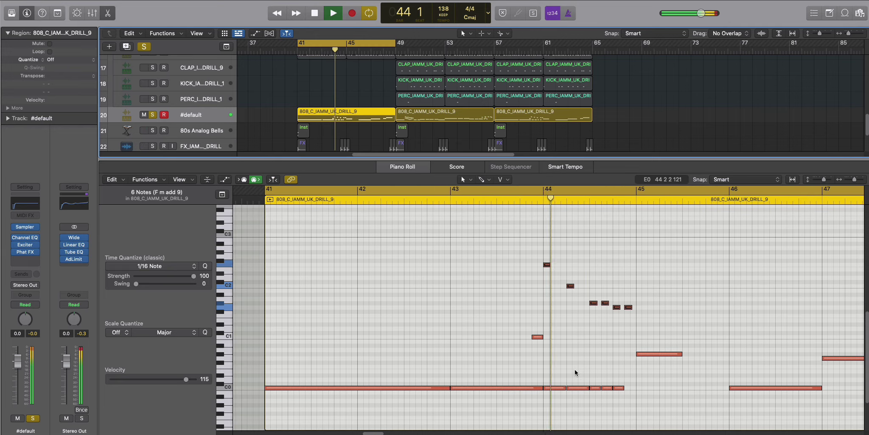
{"action": "key", "text": "space"}
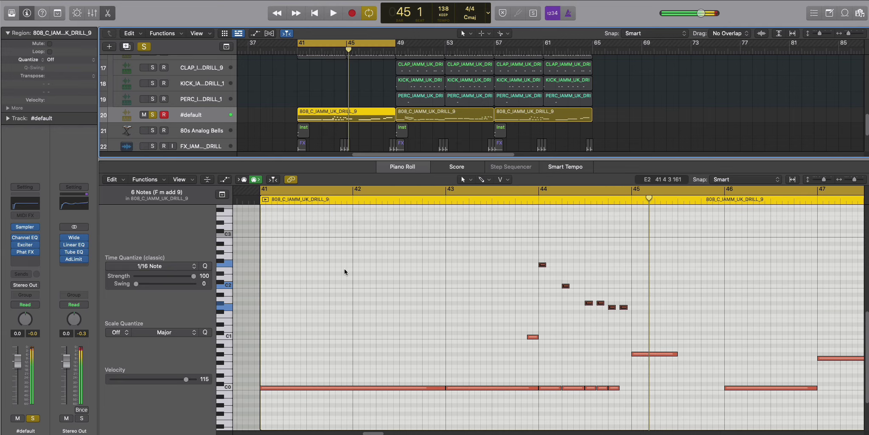
{"action": "key", "text": "e"}
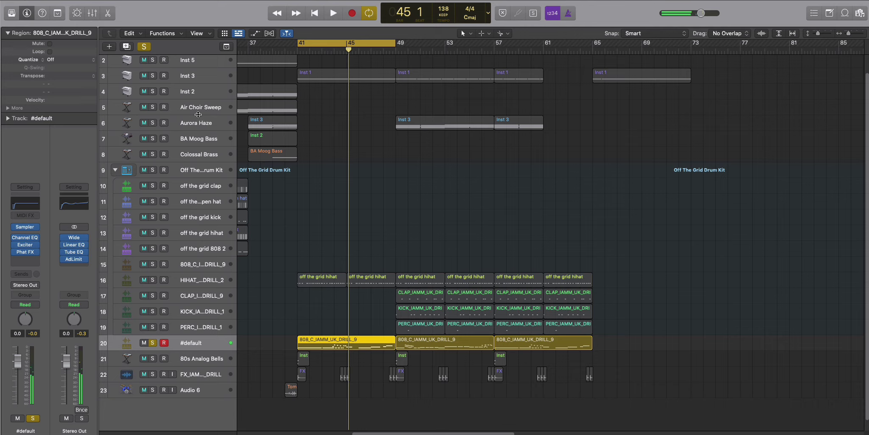
Review the polyphony choices in the Quick Sampler of the KICK_IAMM_UK_DRILL_1 track and close it without changing the setting
{"action": "left_click", "coordinate": [198, 309]}
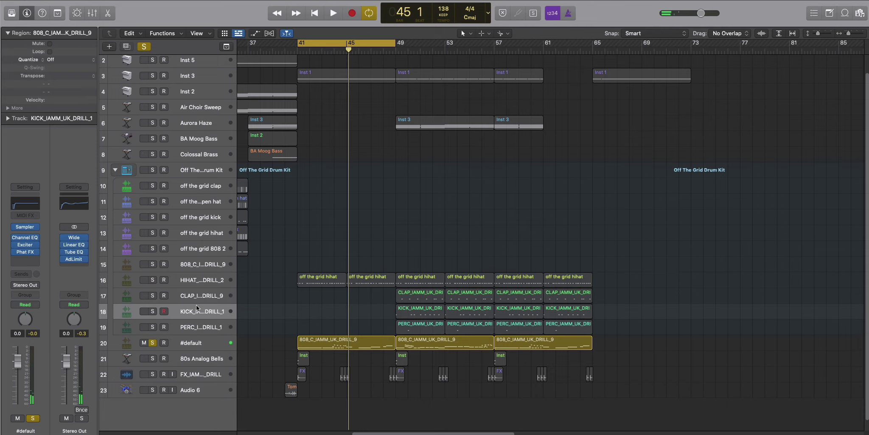
{"action": "key", "text": "v"}
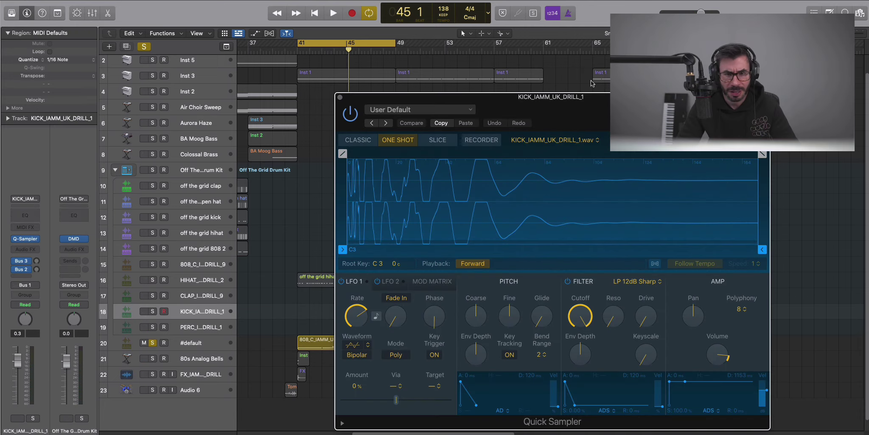
{"action": "left_click", "coordinate": [631, 271]}
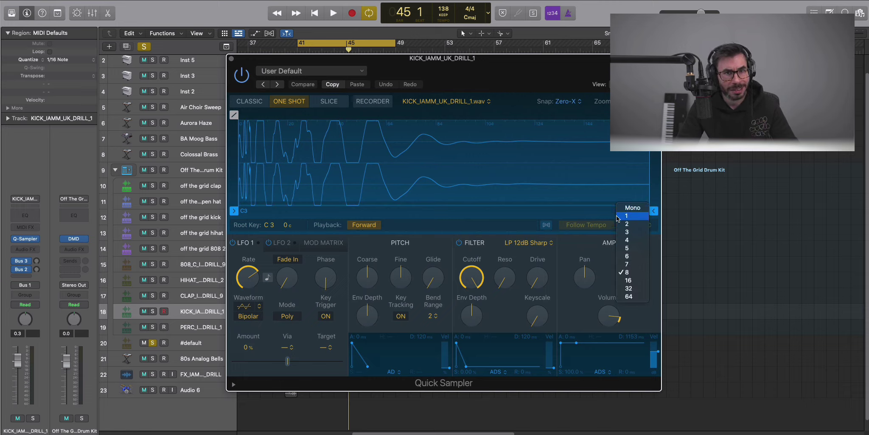
{"action": "left_click", "coordinate": [233, 65]}
{"action": "left_click", "coordinate": [231, 59]}
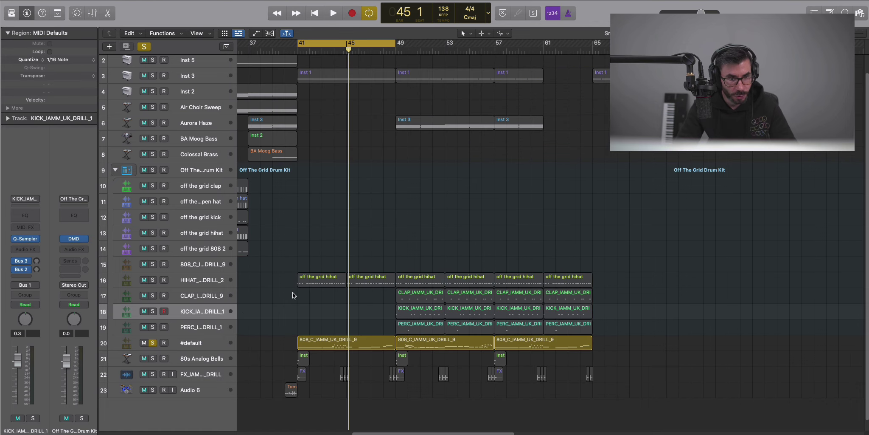
Return to the #default 808 track and play its last region with the cycle range on bars 57 to 61
{"action": "left_click", "coordinate": [196, 344]}
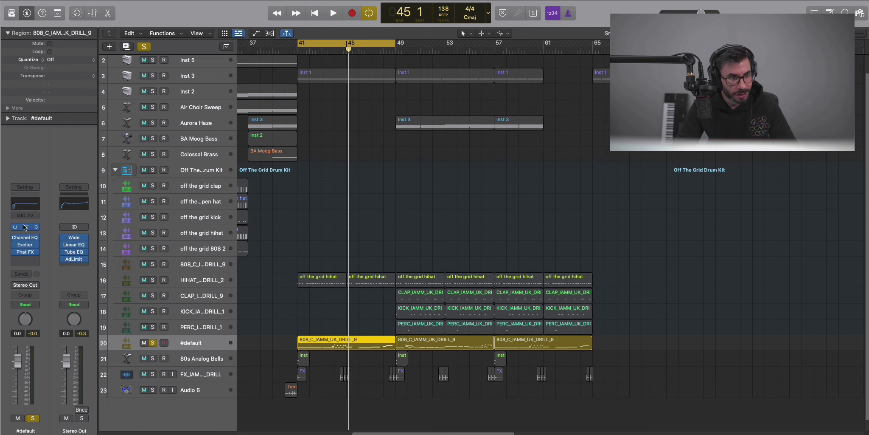
{"action": "key", "text": "v"}
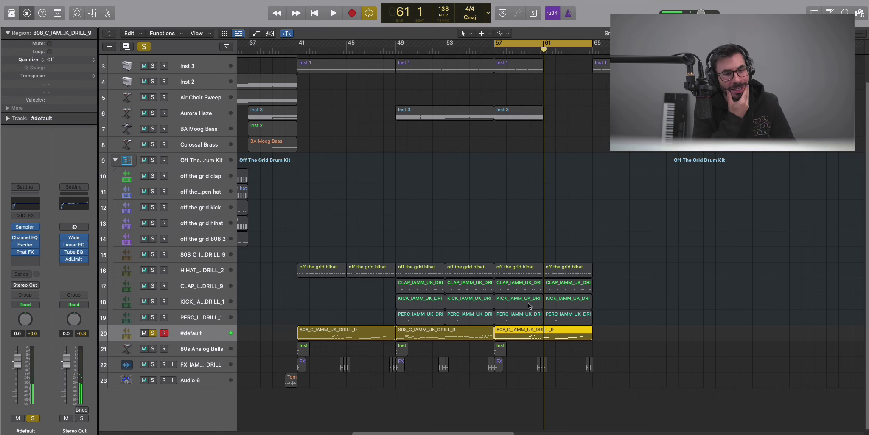
{"action": "key", "text": "x"}
{"action": "key", "text": "x"}
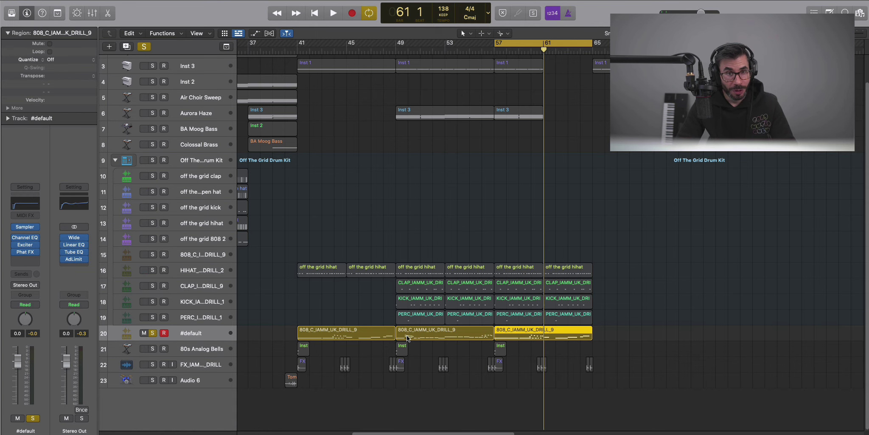
Turn off cycle mode and the #default track's solo, return to bar 1 and fit the whole arrangement in view
{"action": "left_click", "coordinate": [511, 45]}
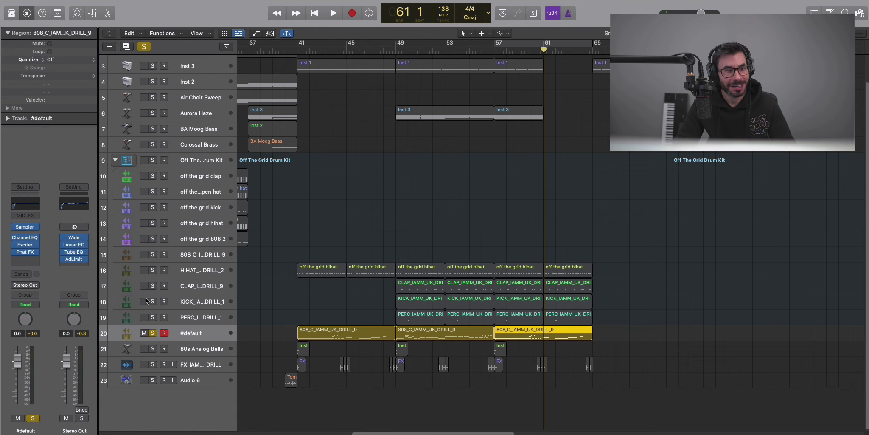
{"action": "left_click", "coordinate": [152, 333]}
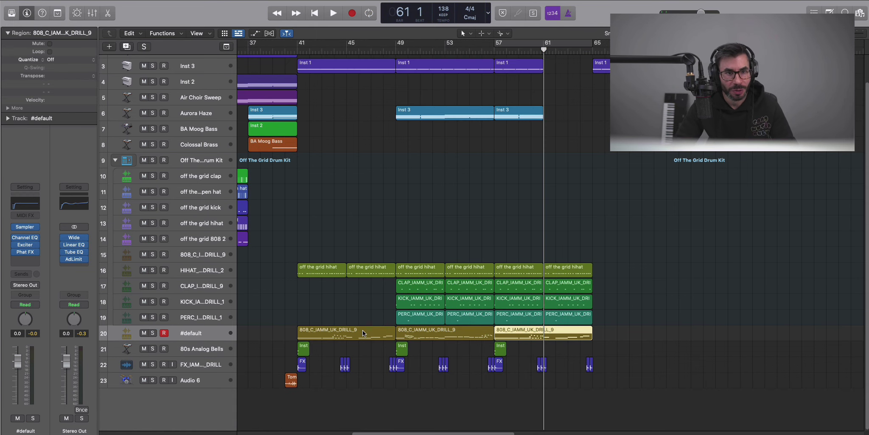
{"action": "key", "text": "Return"}
{"action": "key", "text": "space"}
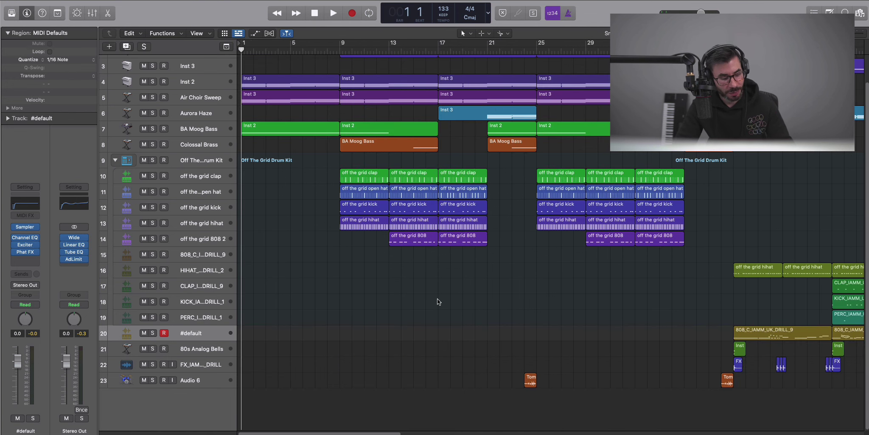
{"action": "key", "text": "z"}
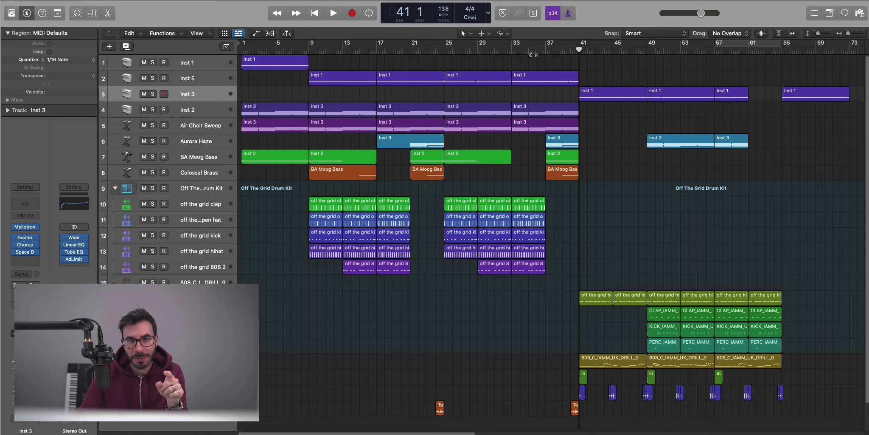
Place the playhead at bars 43, 37 and 41 to compare the project tempo around the drill switch
{"action": "left_click_drag", "start_coordinate": [533, 55], "coordinate": [600, 51]}
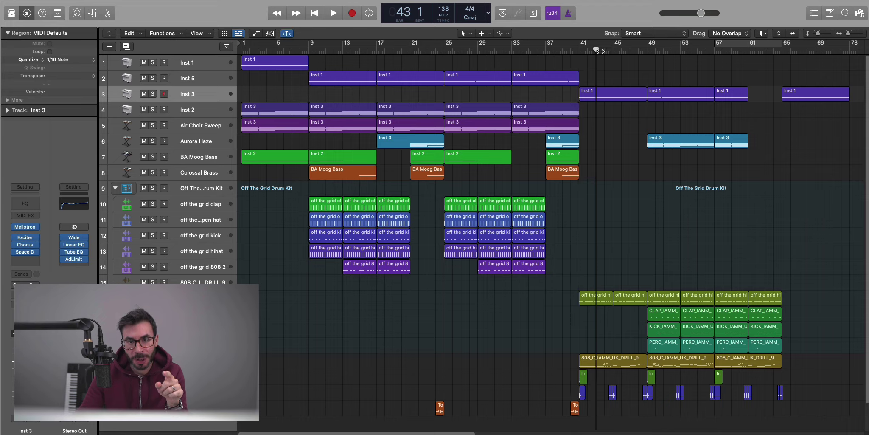
{"action": "left_click", "coordinate": [545, 52]}
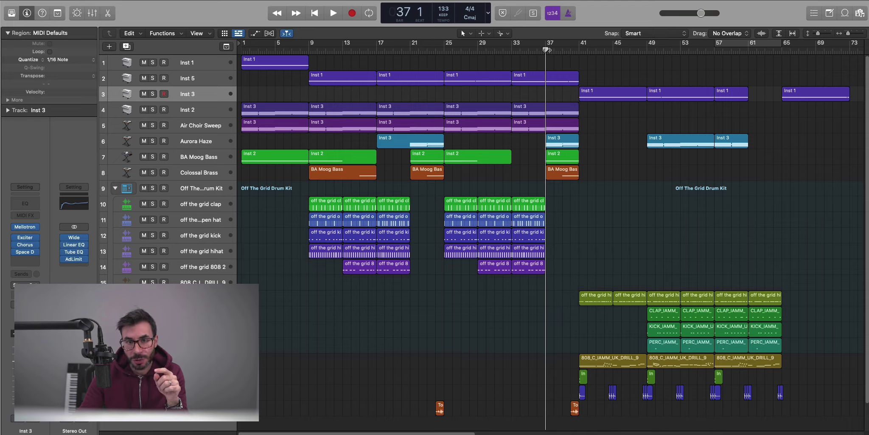
{"action": "left_click_drag", "start_coordinate": [547, 50], "coordinate": [580, 53]}
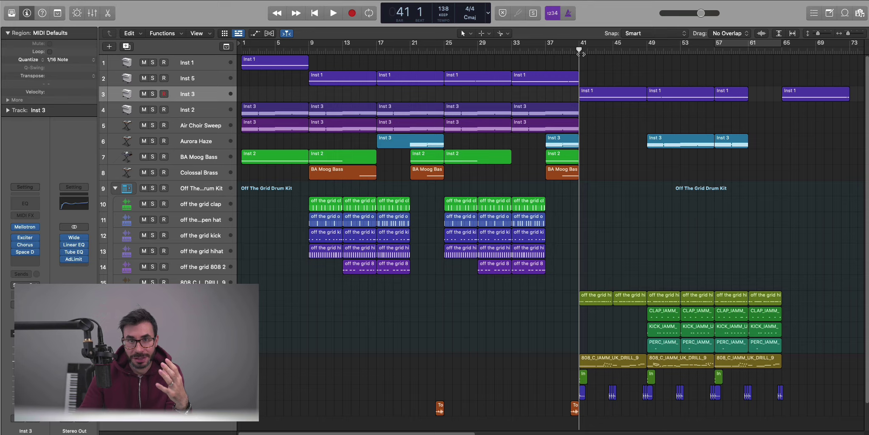
Examine the tempo events at bars 1 and 41 in the project's tempo list, then hide the list
{"action": "left_click", "coordinate": [815, 14]}
{"action": "left_click", "coordinate": [702, 33]}
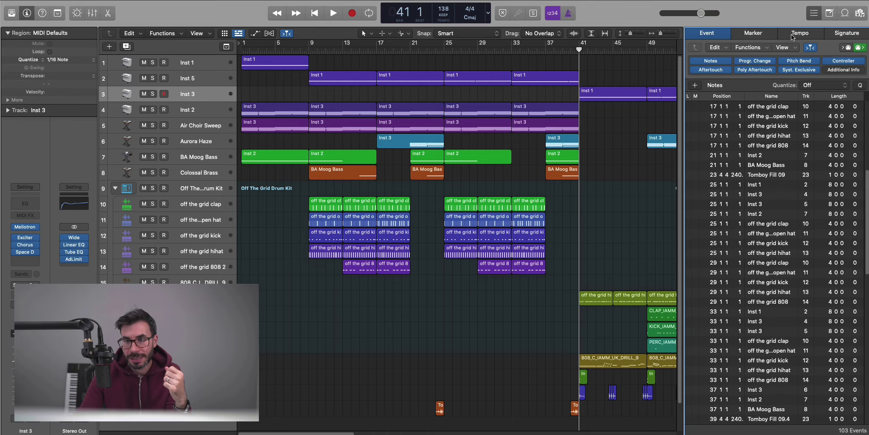
{"action": "left_click", "coordinate": [793, 34]}
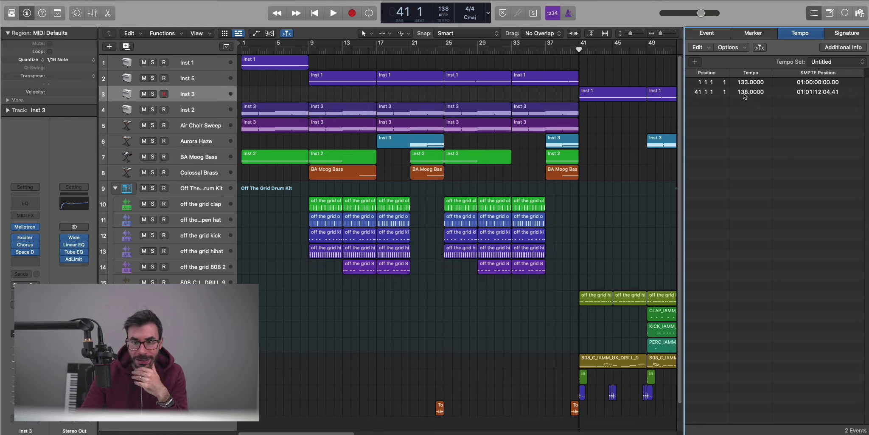
{"action": "left_click", "coordinate": [578, 51]}
{"action": "mouse_move", "coordinate": [578, 51]}
{"action": "left_mouse_down"}
{"action": "mouse_move", "coordinate": [473, 53]}
{"action": "mouse_move", "coordinate": [579, 53]}
{"action": "mouse_move", "coordinate": [538, 64]}
{"action": "mouse_move", "coordinate": [578, 67]}
{"action": "left_mouse_up"}
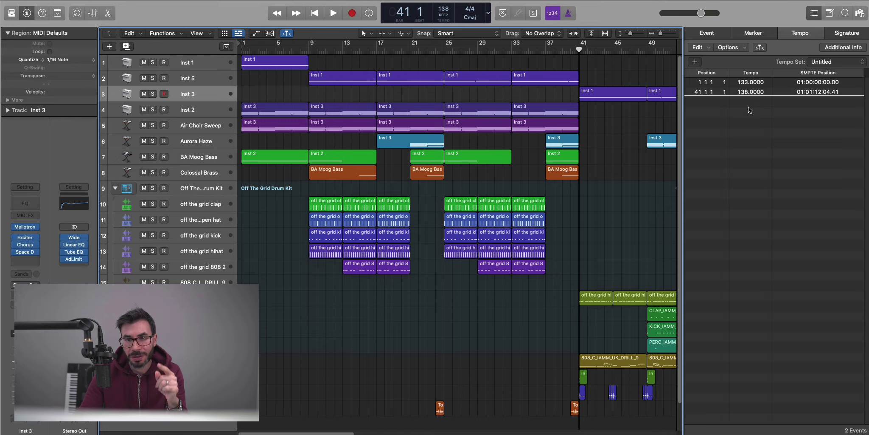
{"action": "left_click", "coordinate": [814, 13]}
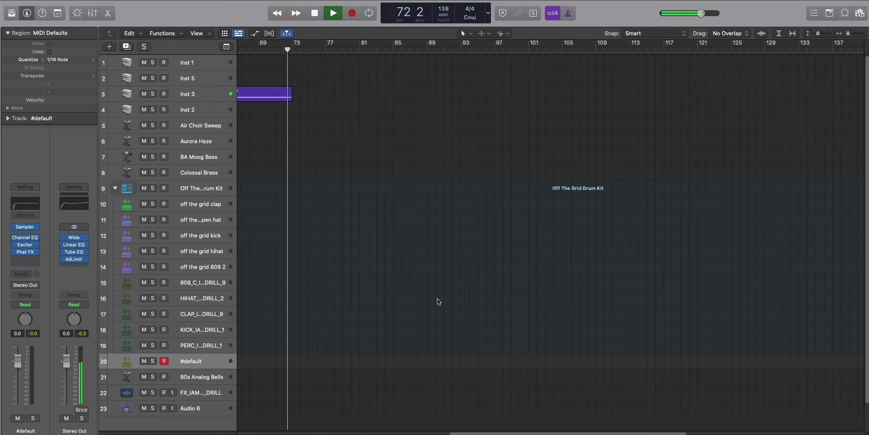
Stop playback at the end of the beat and return the playhead to bar 1
{"action": "key", "text": "space"}
{"action": "key", "text": "Return"}
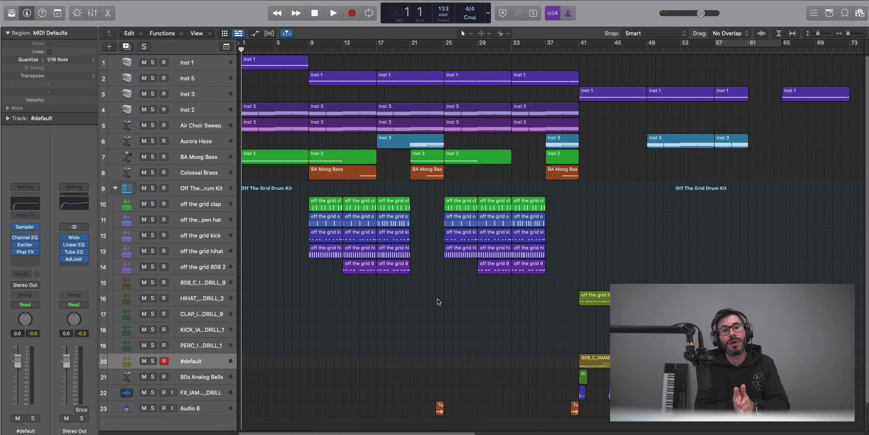